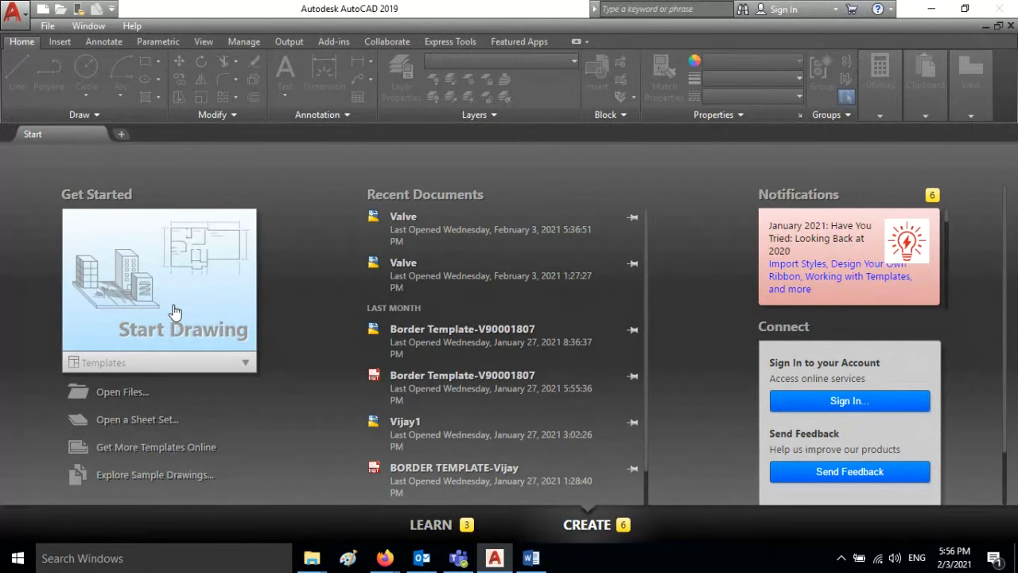
# Start a new drawing and save it with the file name Valve block
pyautogui.click(175, 310)
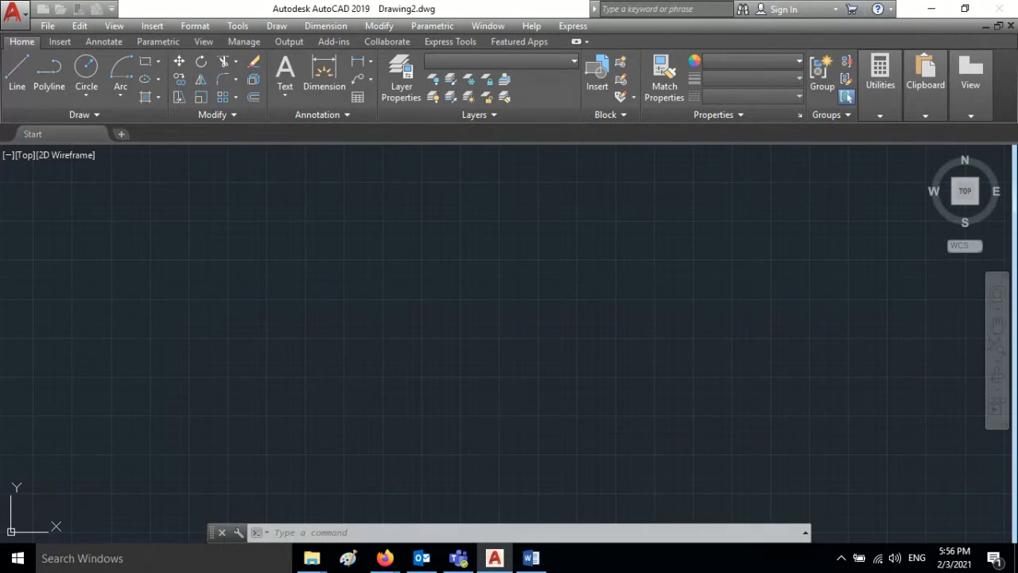
pyautogui.moveTo(132, 136)
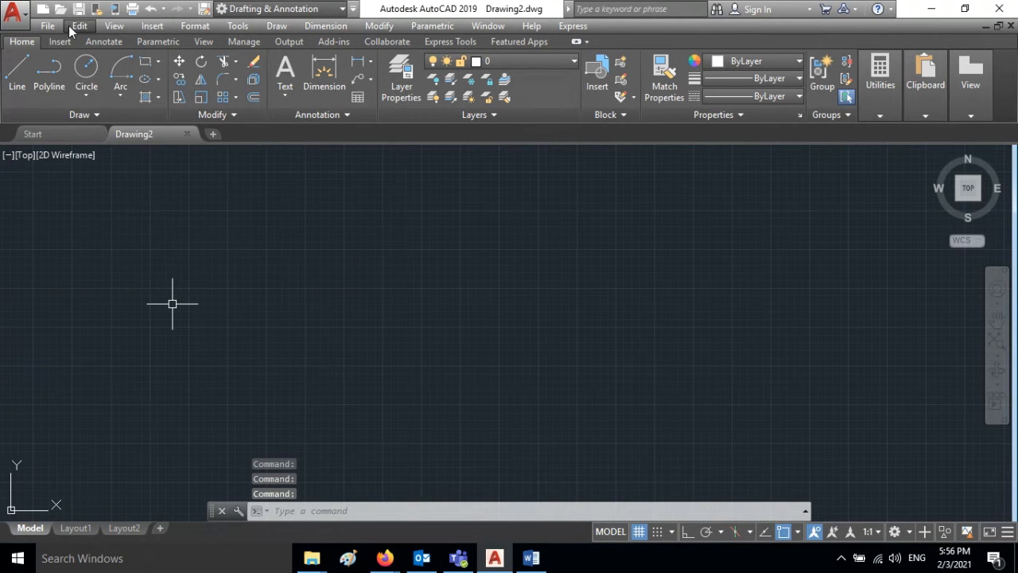
pyautogui.click(80, 10)
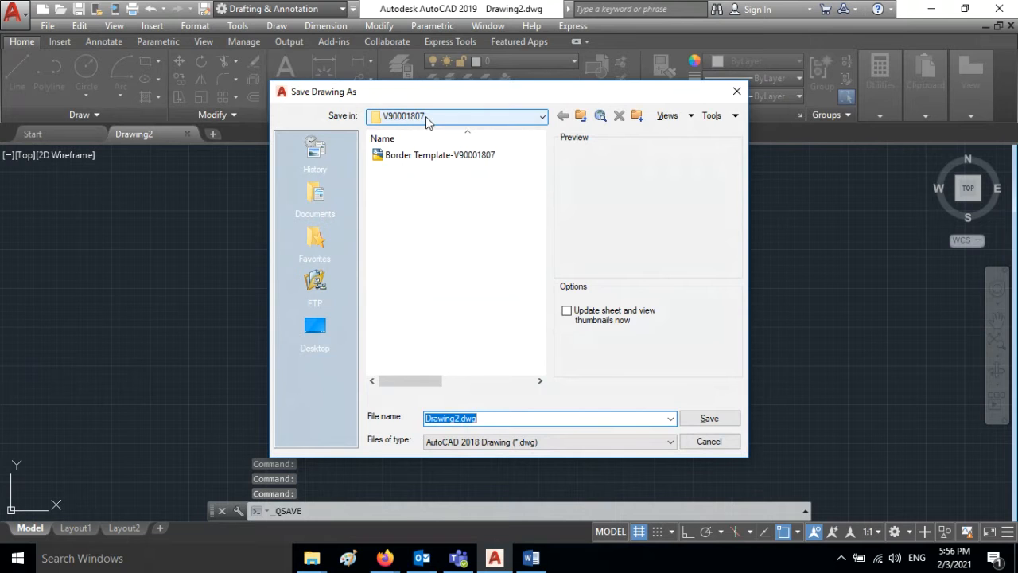
pyautogui.click(460, 418)
pyautogui.moveTo(460, 419); pyautogui.dragTo(342, 427)
pyautogui.write('Valve')
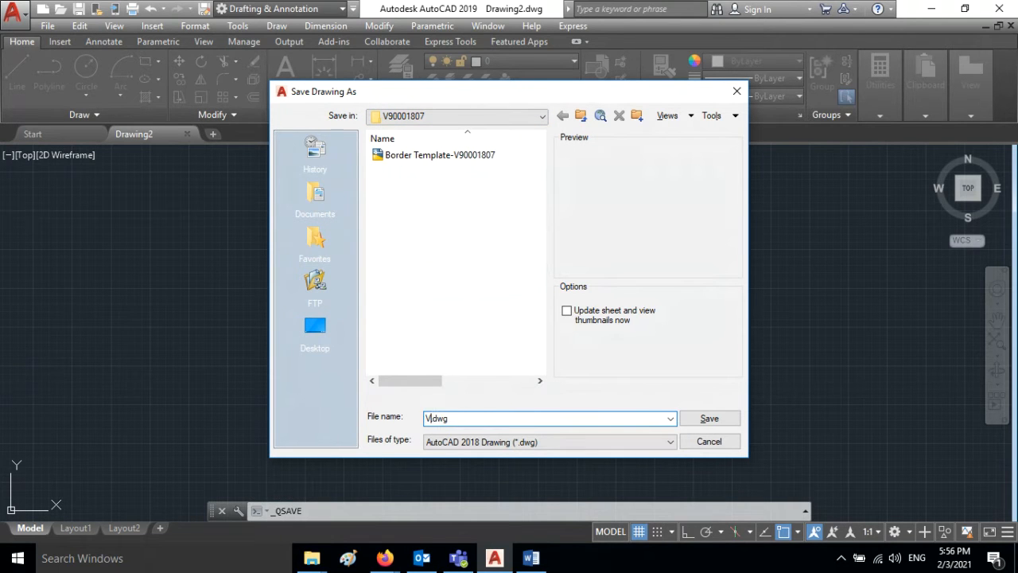
pyautogui.write(' block')
pyautogui.click(700, 421)
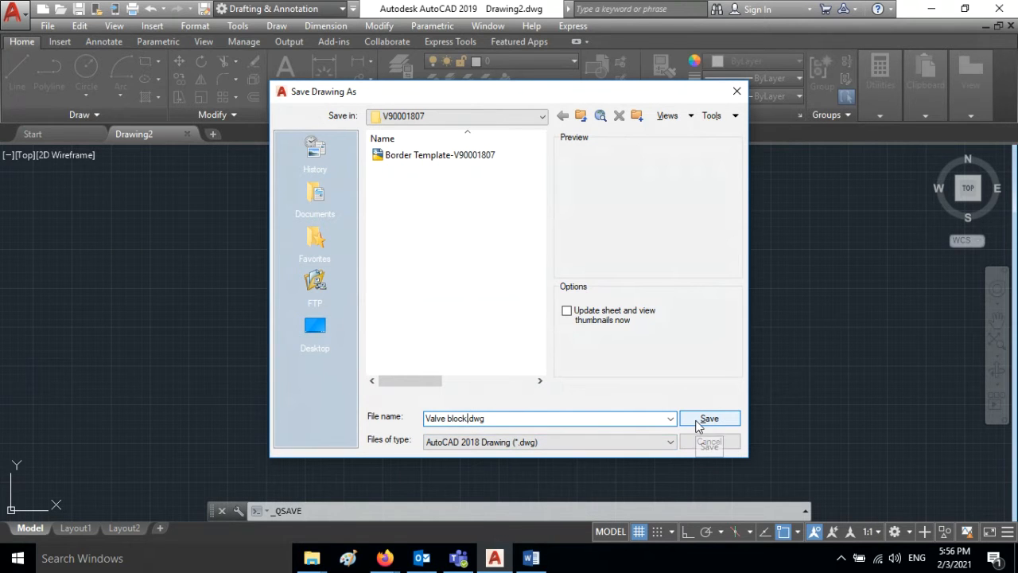
pyautogui.click(700, 421)
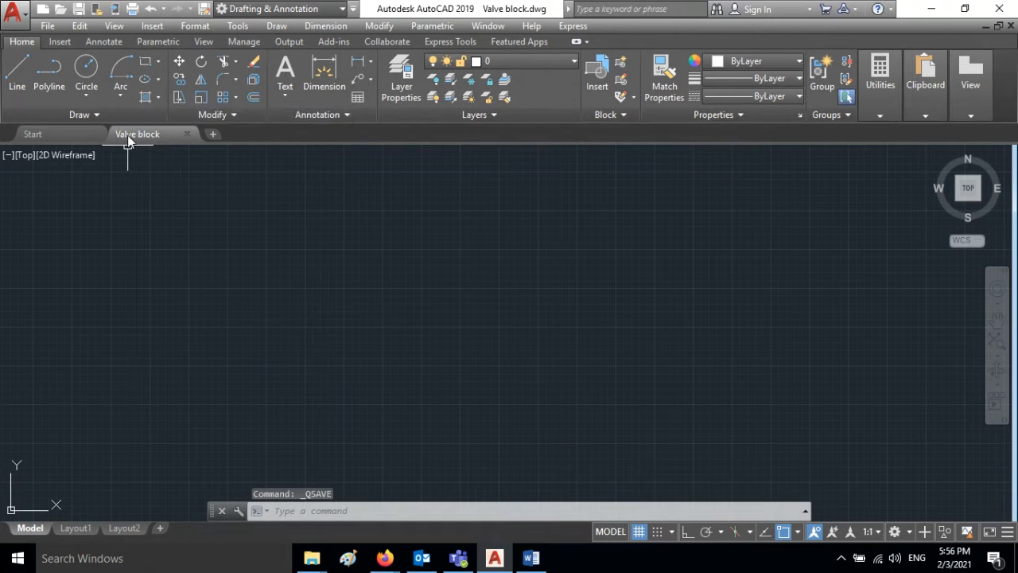
# Configure the drawing units to a decimal length precision of 0.0 and an insertion scale in millimeters
pyautogui.click(196, 24)
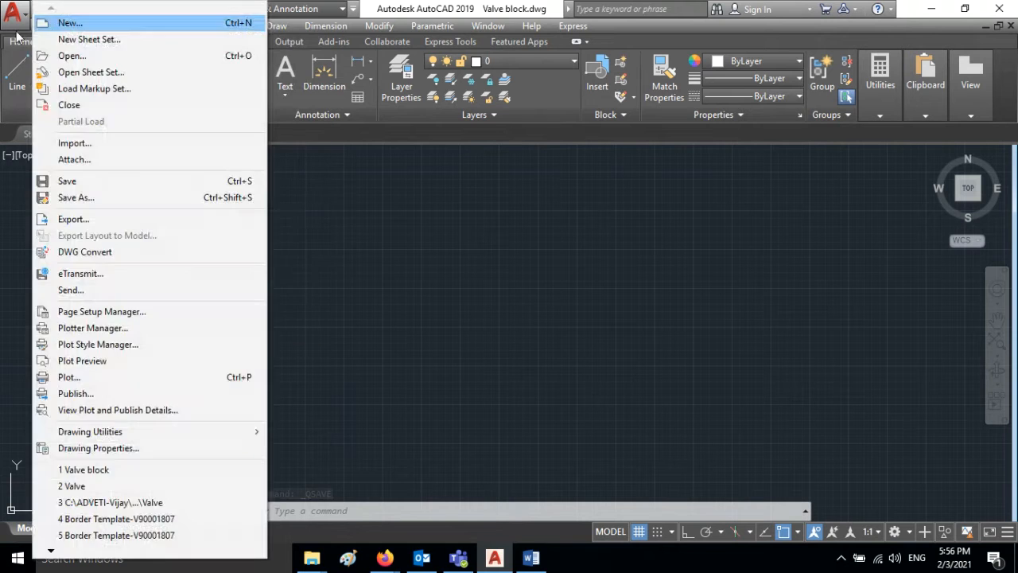
pyautogui.click(353, 10)
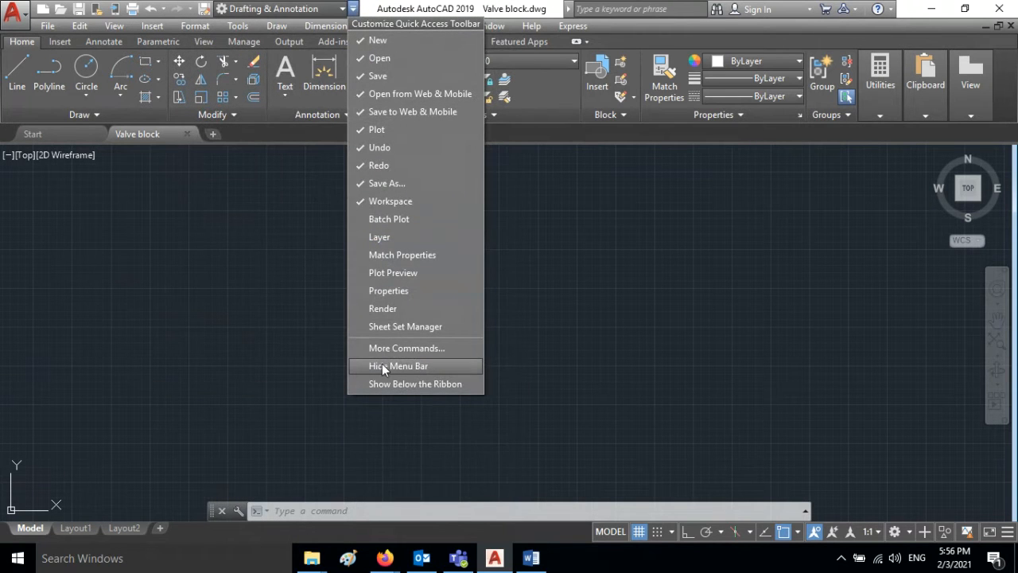
pyautogui.click(200, 25)
pyautogui.click(201, 25)
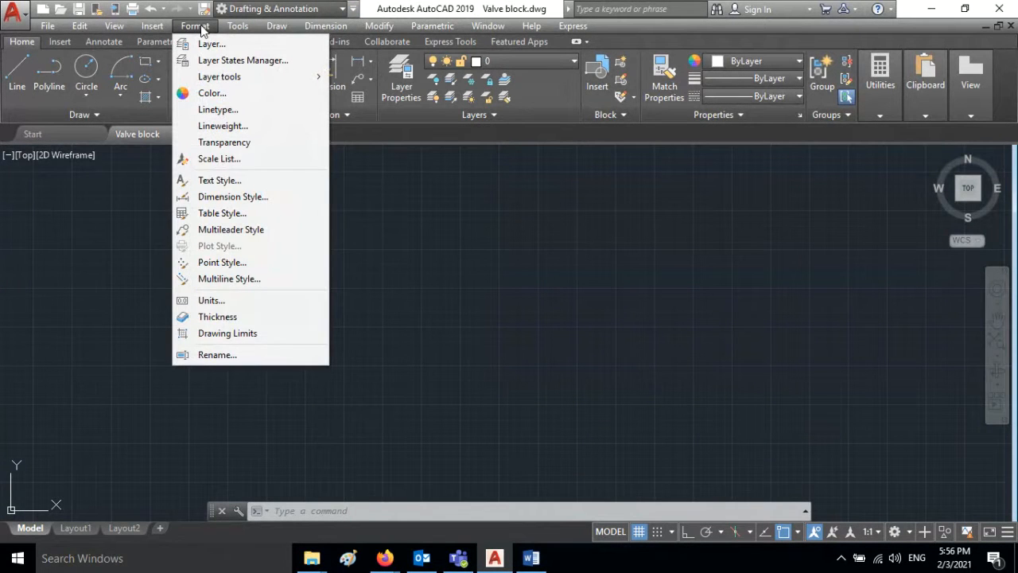
pyautogui.click(243, 301)
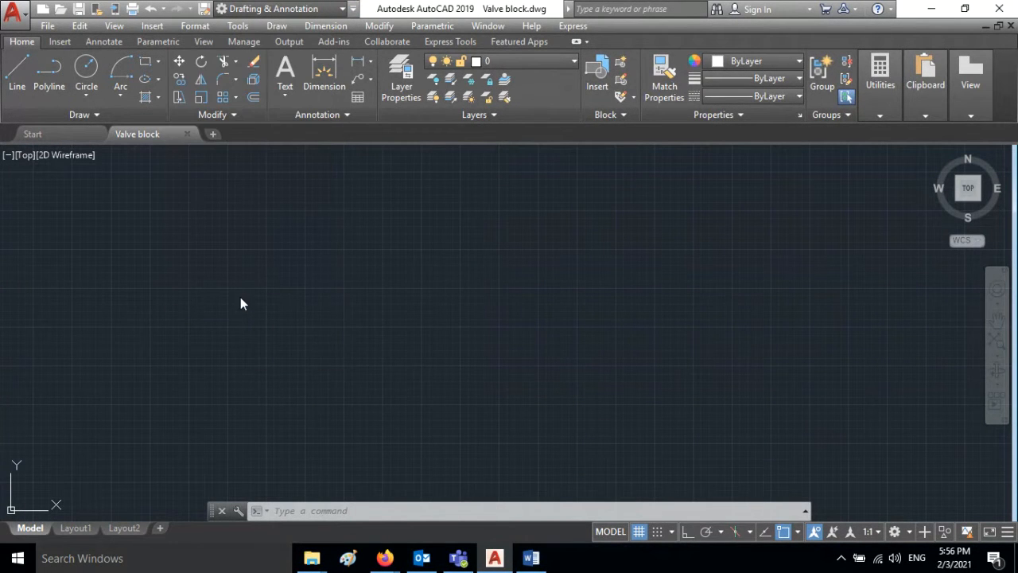
pyautogui.click(440, 204)
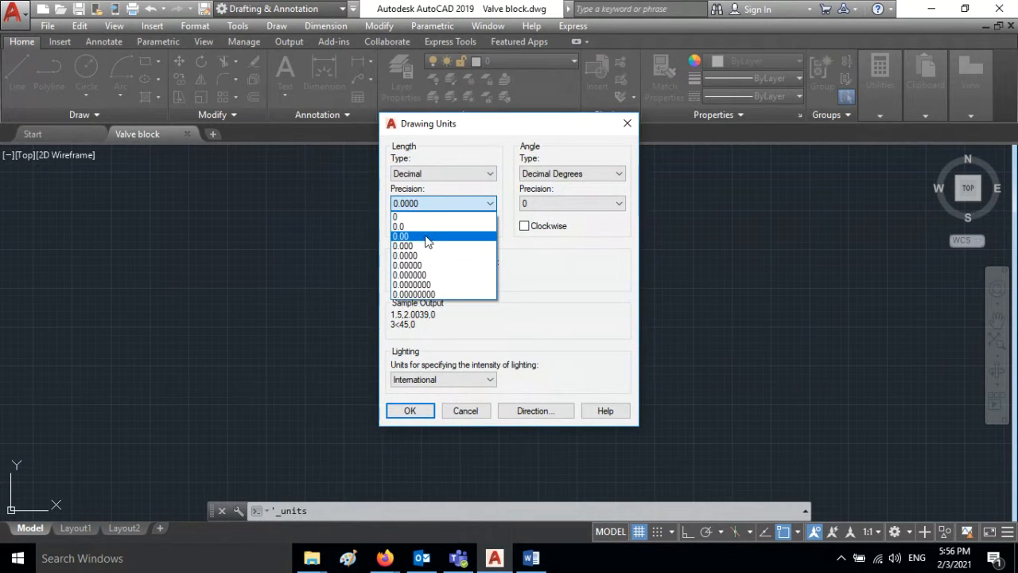
pyautogui.click(426, 228)
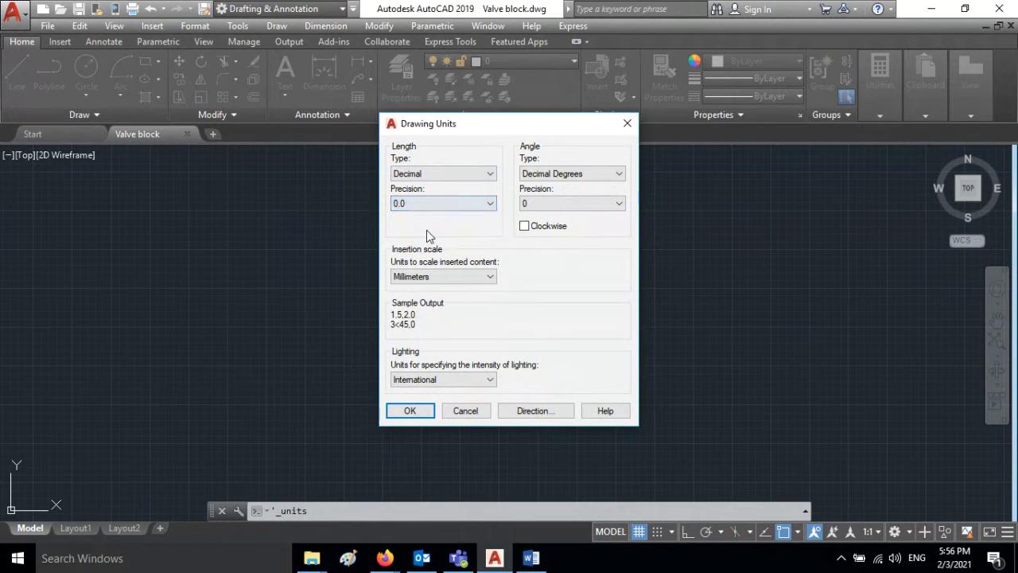
pyautogui.click(450, 278)
pyautogui.scroll(1, 425, 338)
pyautogui.click(425, 344)
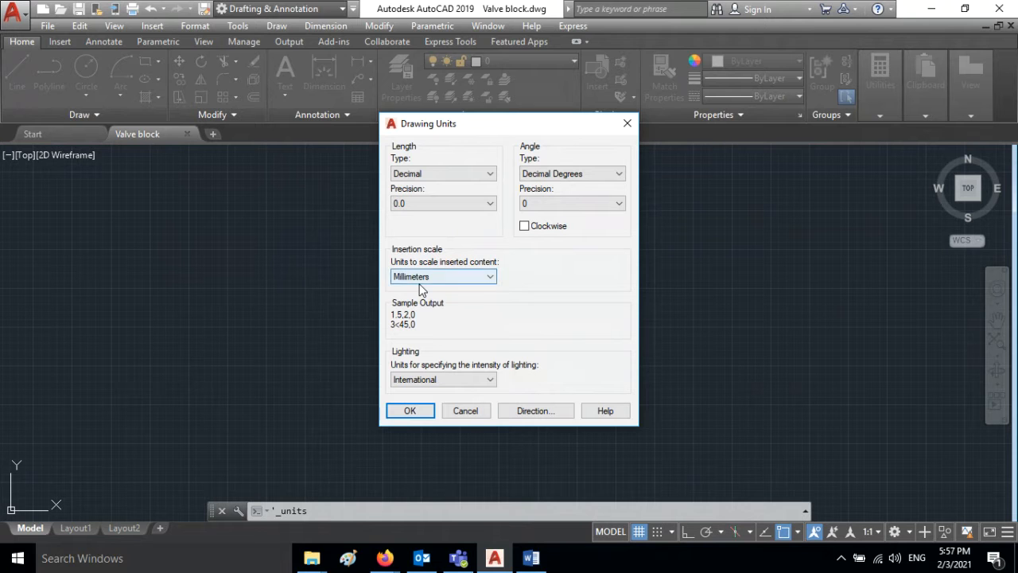
pyautogui.click(411, 410)
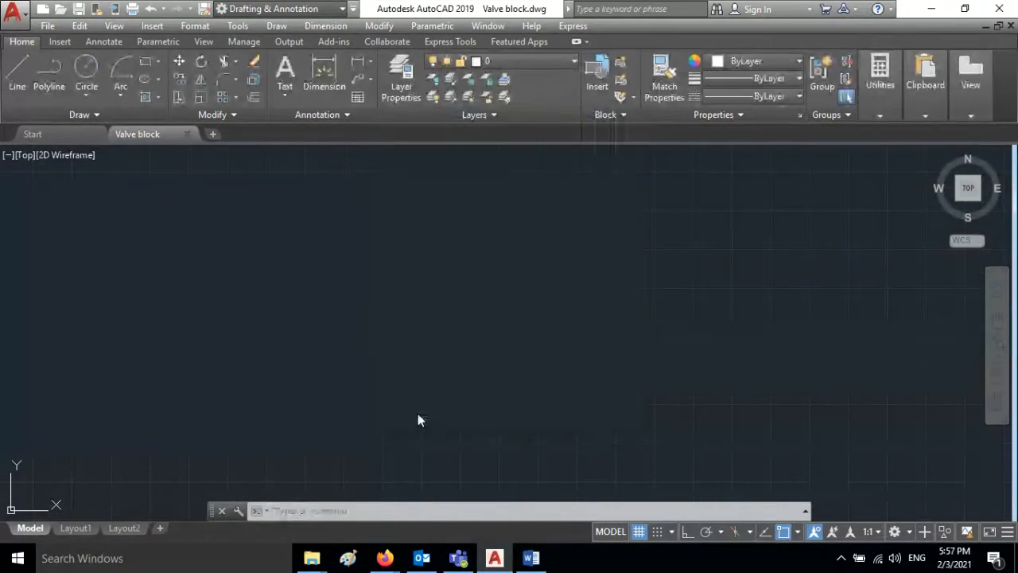
# Set the drawing limits with the lower-left corner at 0 and the upper-right corner at 420,297
pyautogui.click(201, 26)
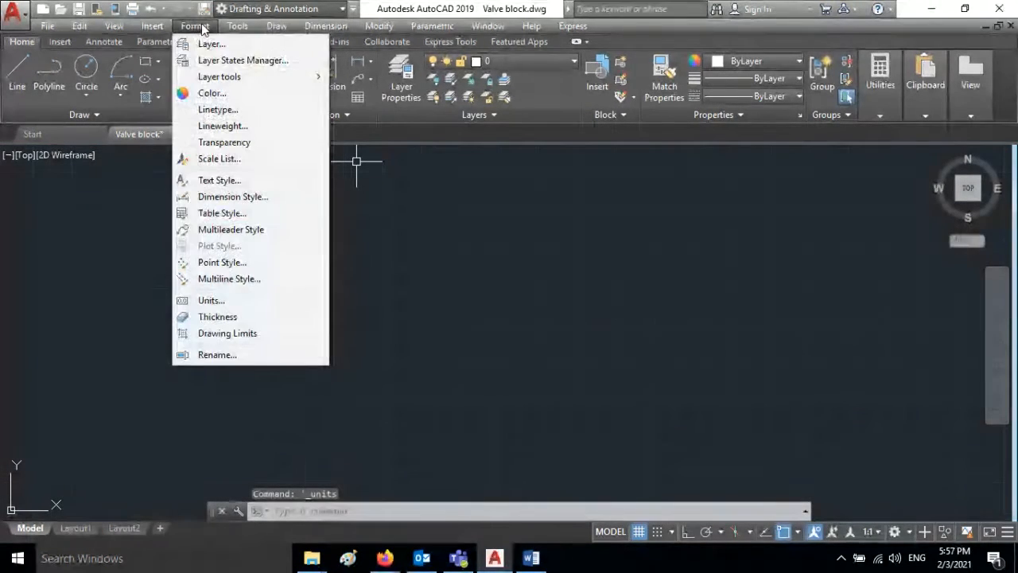
pyautogui.click(228, 334)
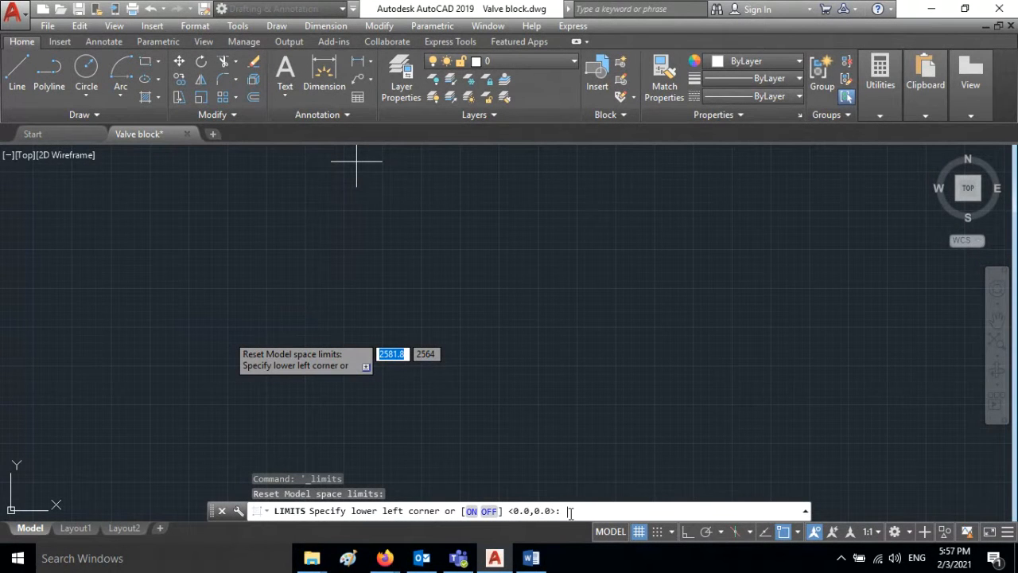
pyautogui.write('0,')
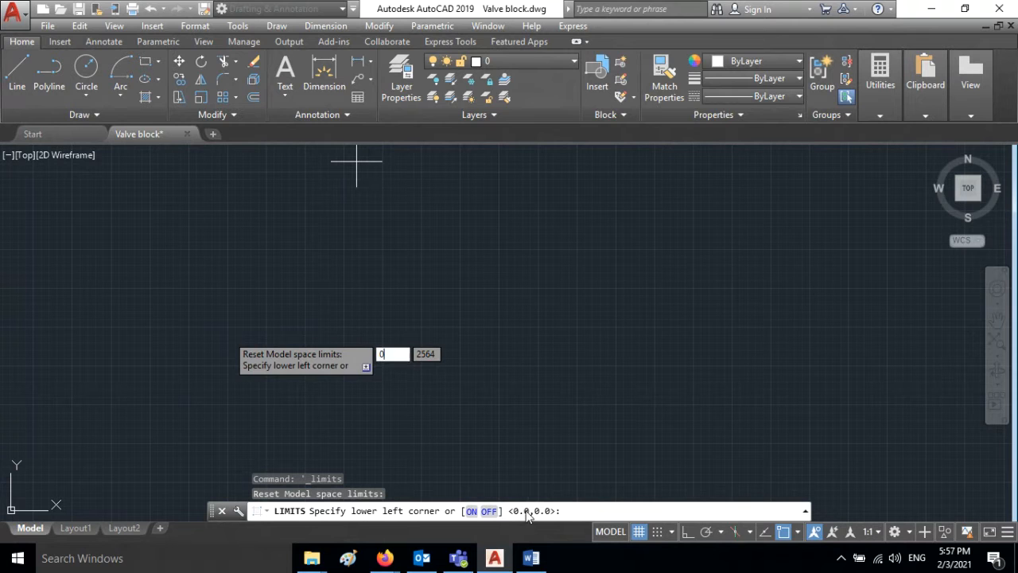
pyautogui.press('Return')
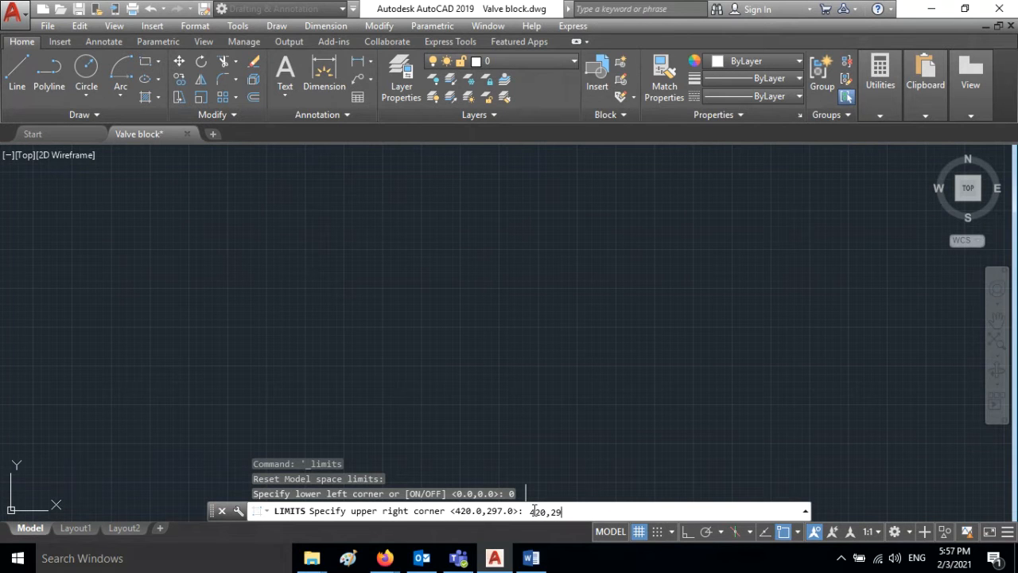
pyautogui.press('Return')
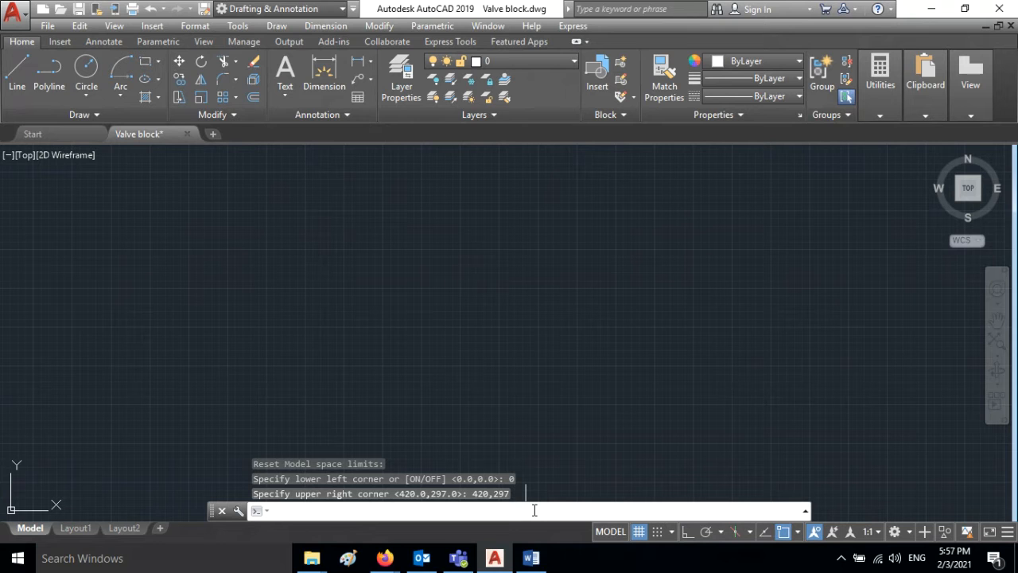
# Run the drawing limits again accepting both default corners, and zoom to All
pyautogui.press('Return')
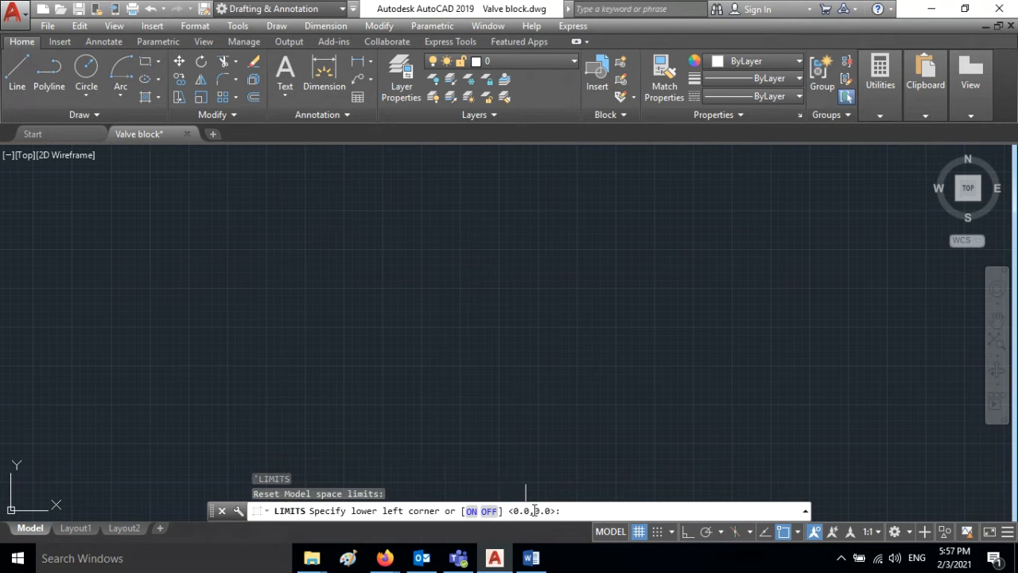
pyautogui.press('Return')
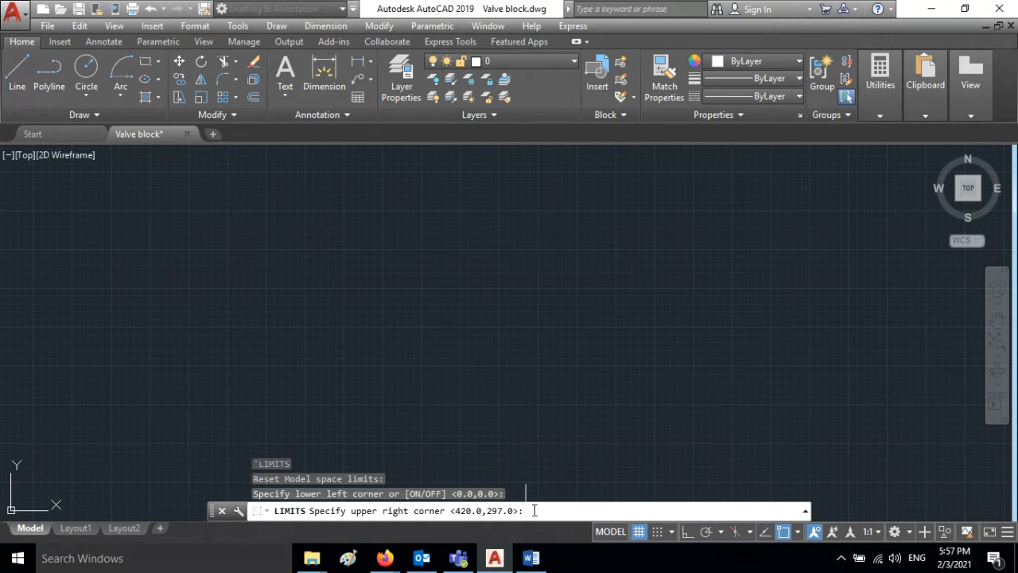
pyautogui.press('Return')
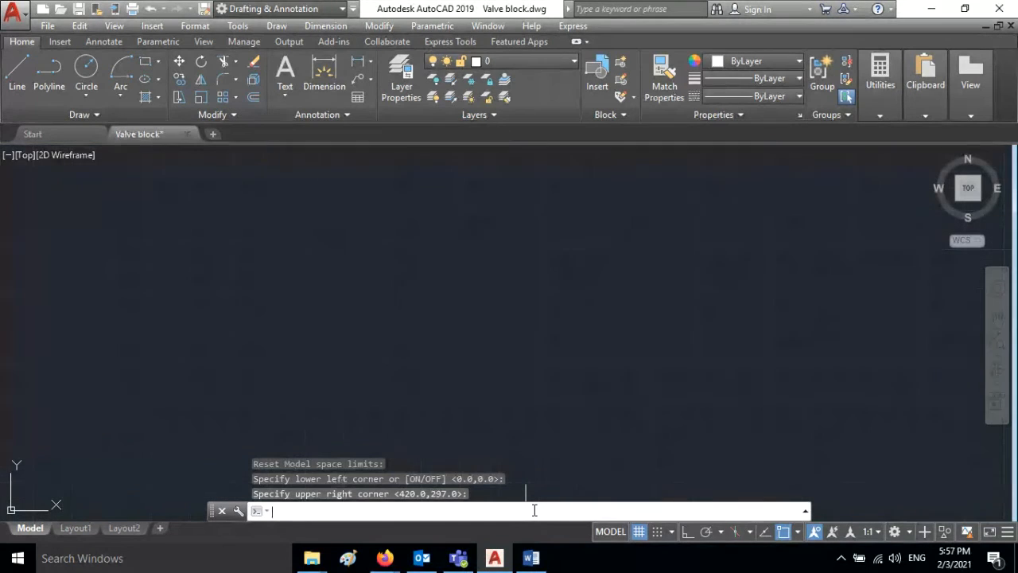
pyautogui.press('Return')
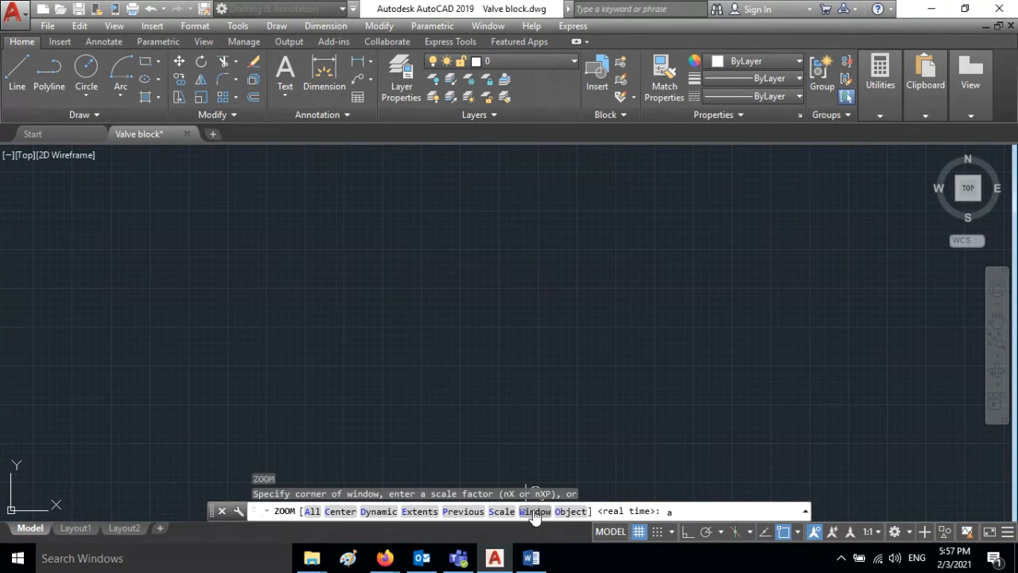
pyautogui.press('Return')
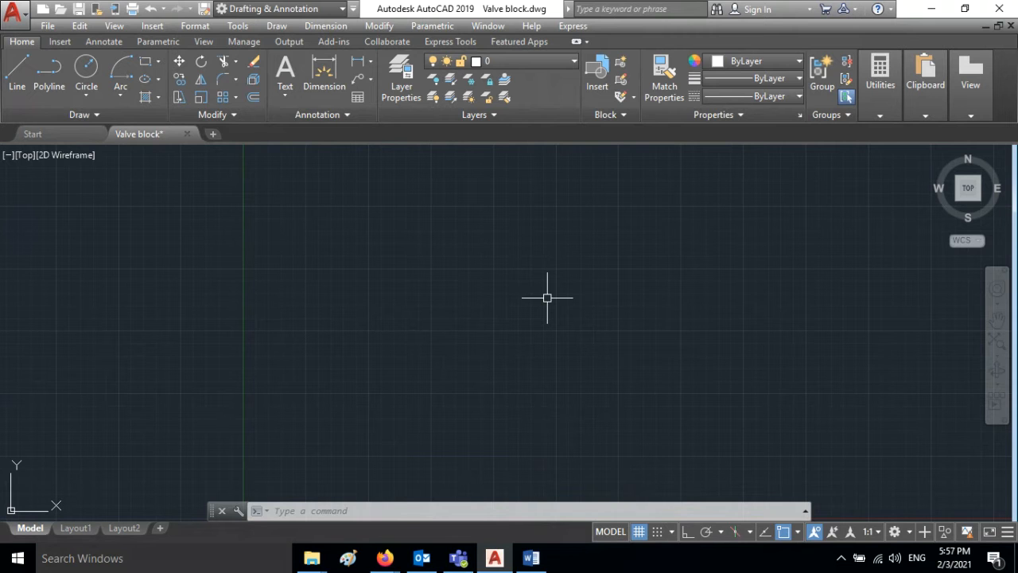
# Copy the dimensioned valve symbol picture from the Word exercise document and paste it into the AutoCAD drawing near the origin
pyautogui.click(535, 560)
pyautogui.scroll(-4, 697, 366)
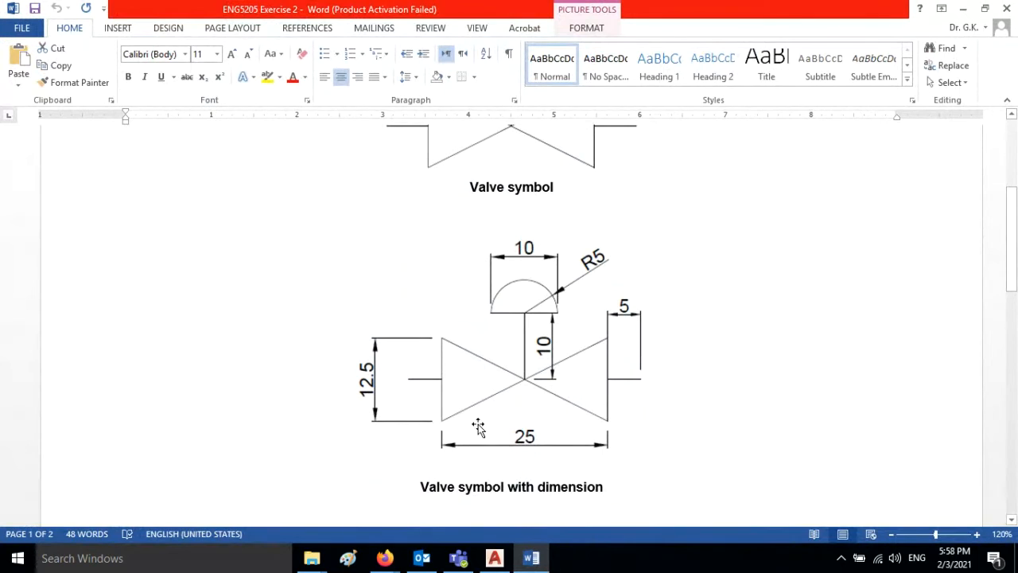
pyautogui.click(574, 385)
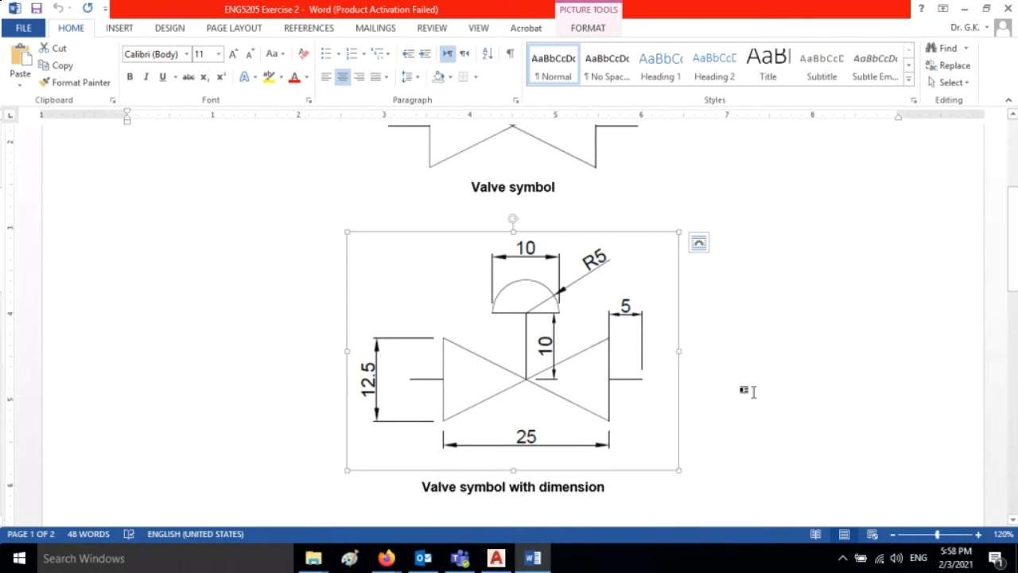
pyautogui.click(496, 557)
pyautogui.hotkey('ctrl', 'v')
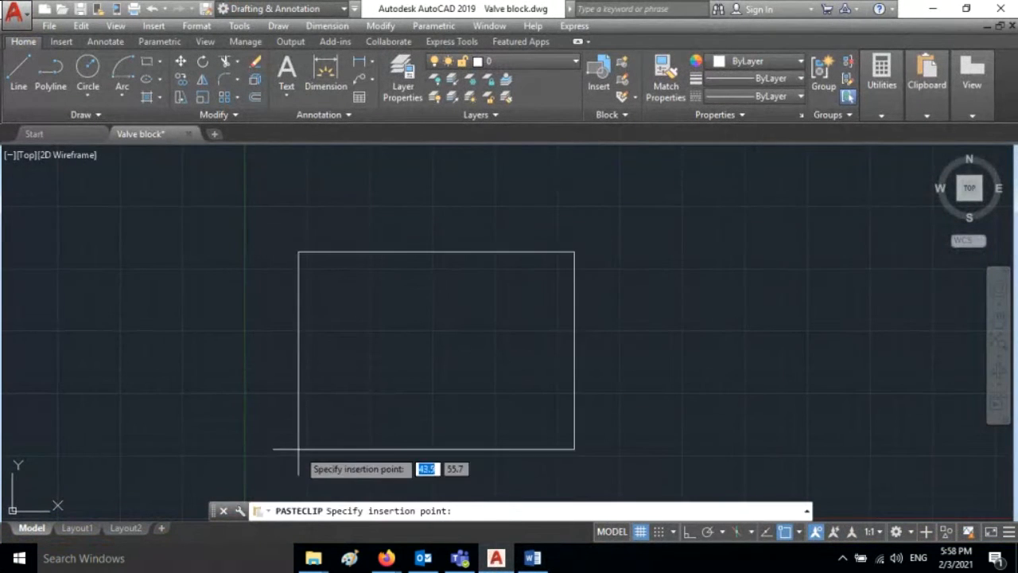
pyautogui.click(265, 482)
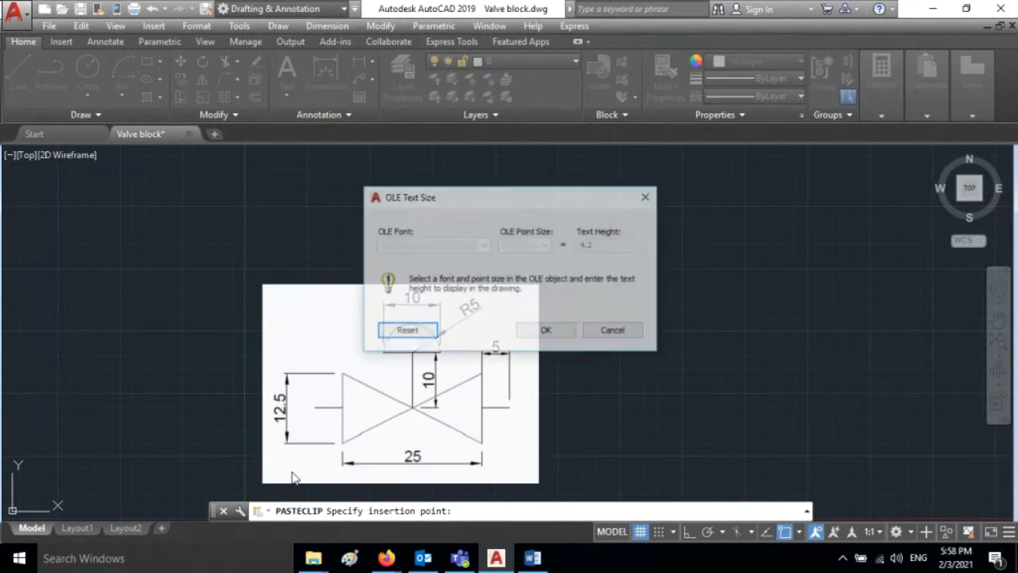
pyautogui.click(546, 331)
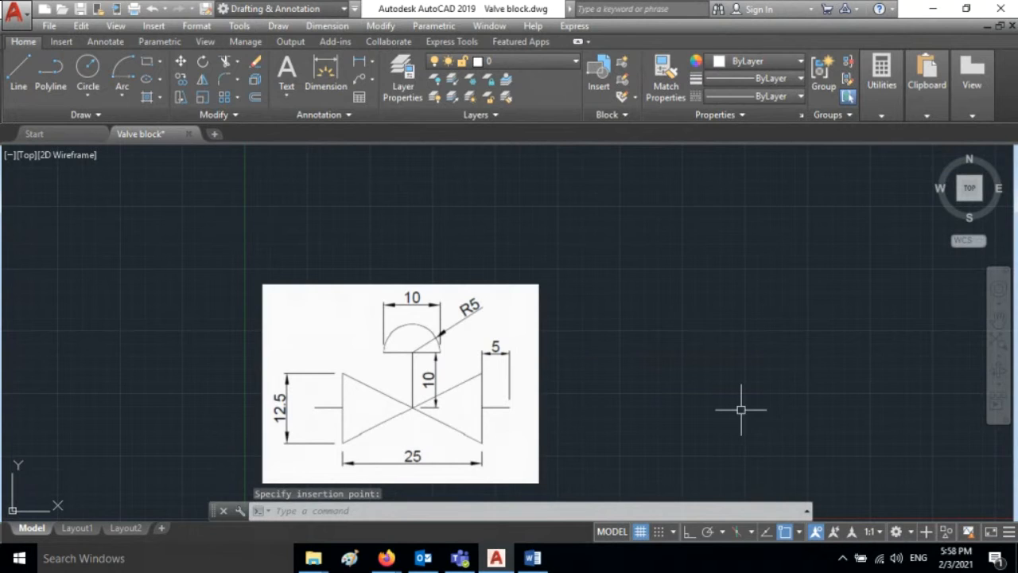
# With Ortho on, draw a 25 by 12.5 rectangle from four connected lines in the empty space beside the reference picture
pyautogui.moveTo(741, 412); pyautogui.dragTo(667, 385, button='middle')
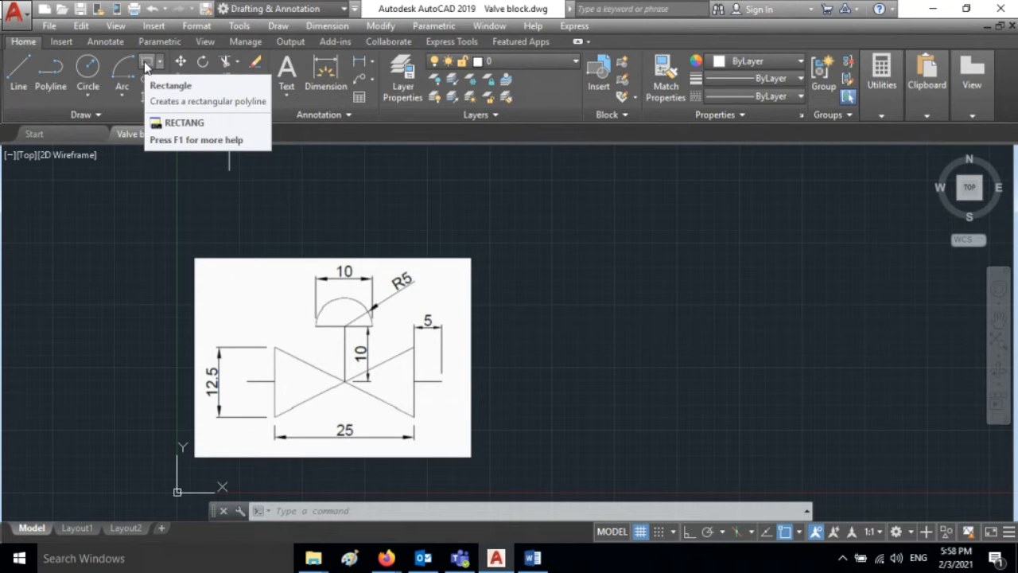
pyautogui.click(19, 72)
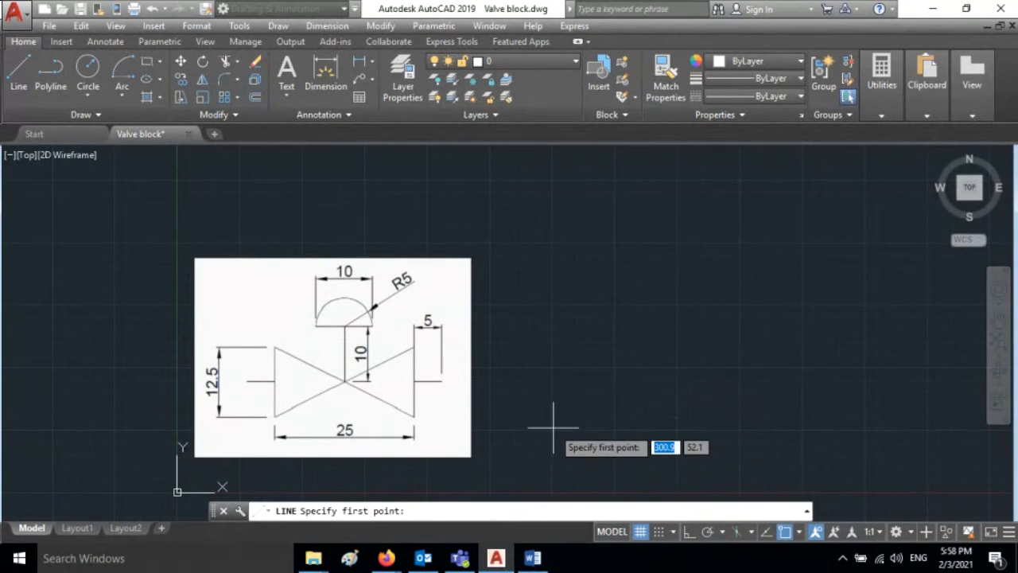
pyautogui.click(689, 533)
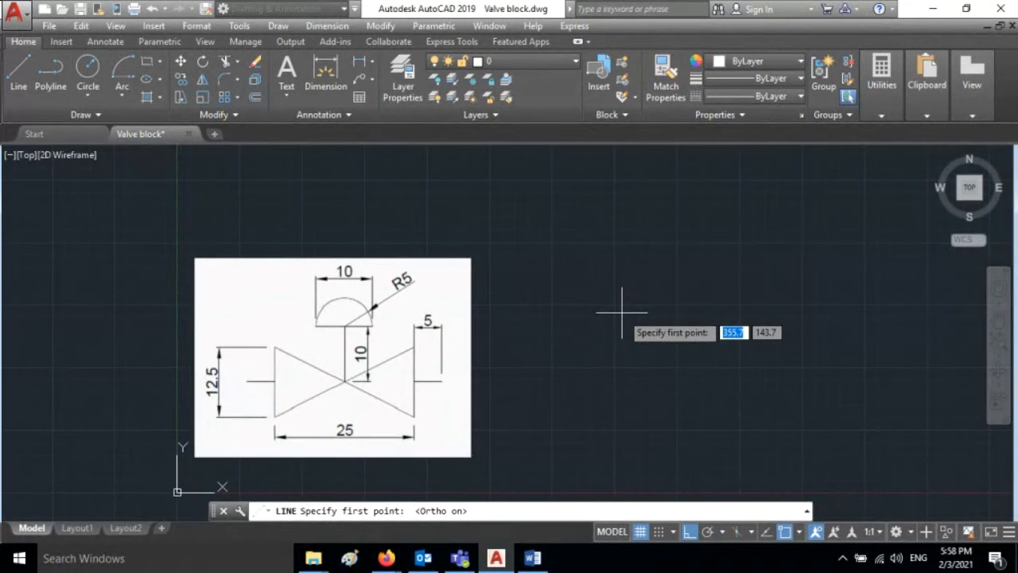
pyautogui.click(618, 404)
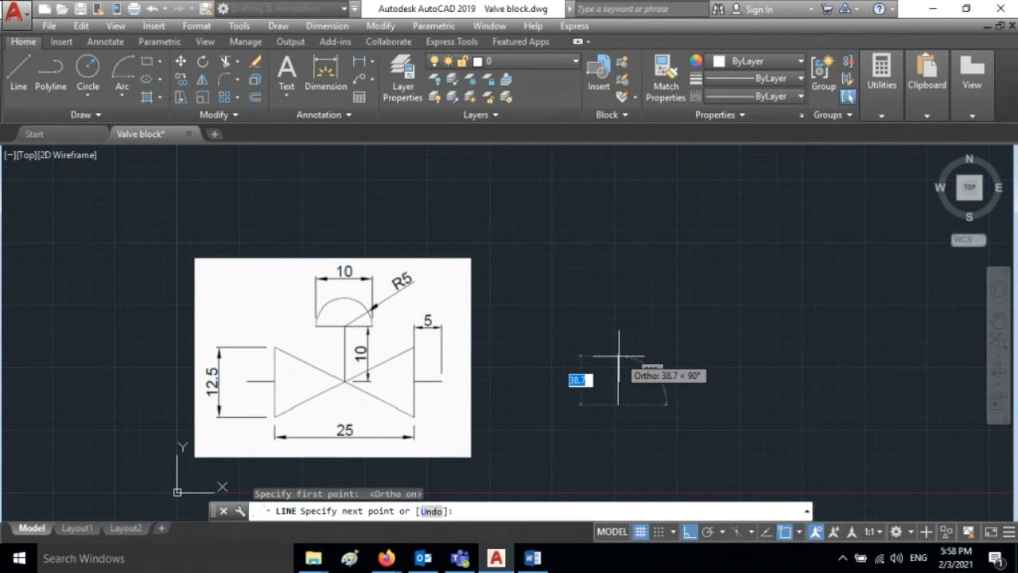
pyautogui.write('12.5')
pyautogui.press('Return')
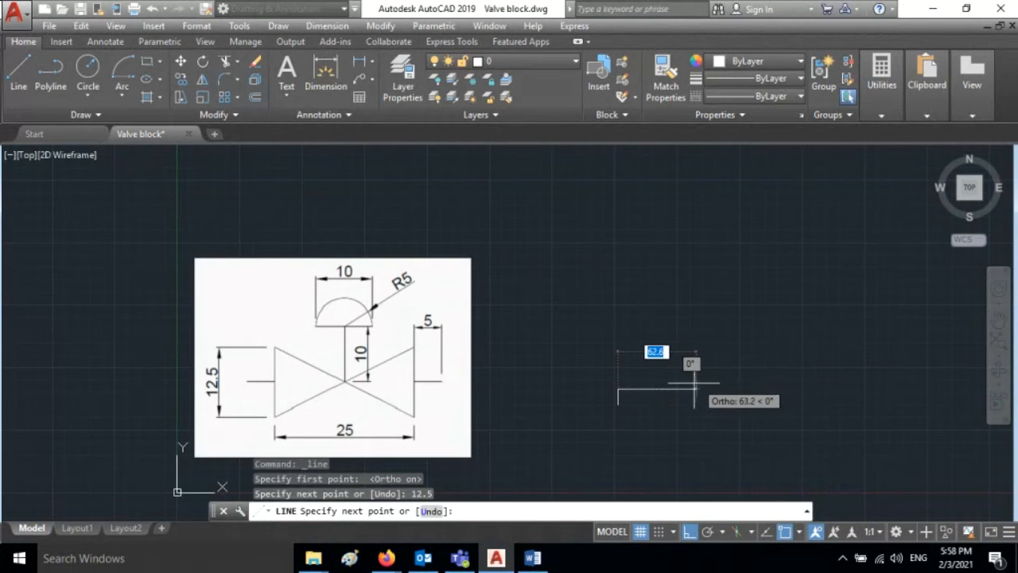
pyautogui.write('25')
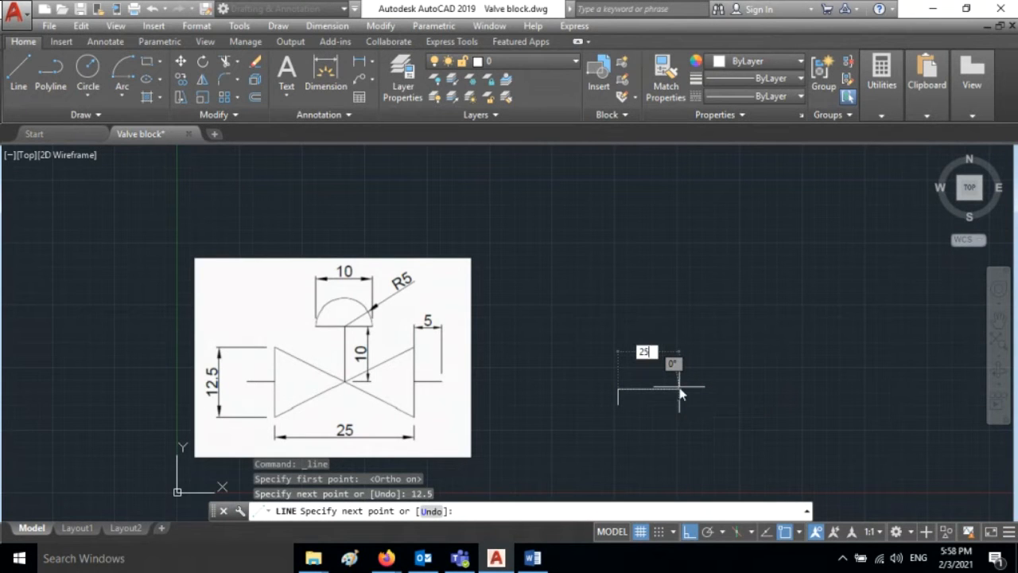
pyautogui.press('Return')
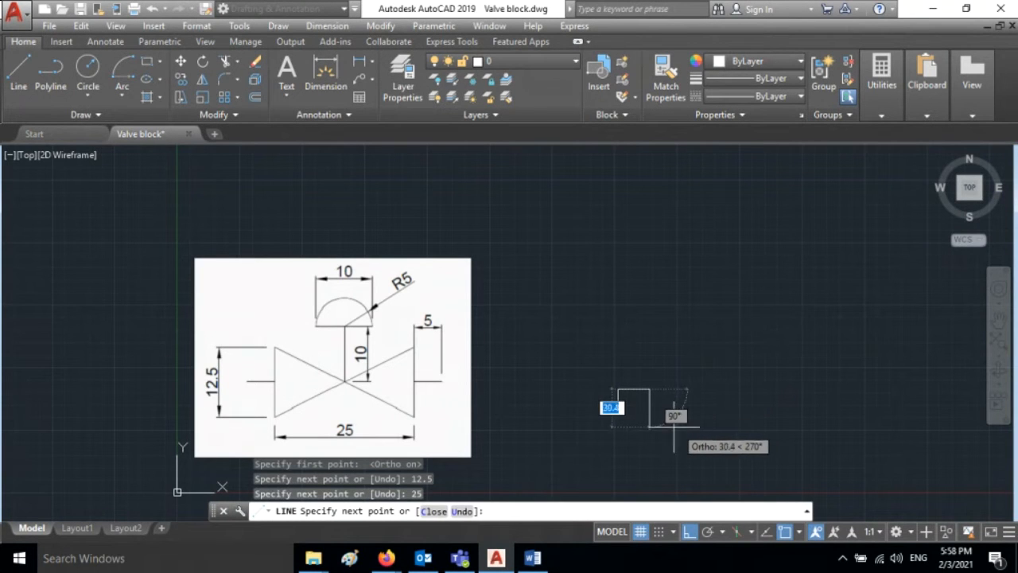
pyautogui.write('12.5')
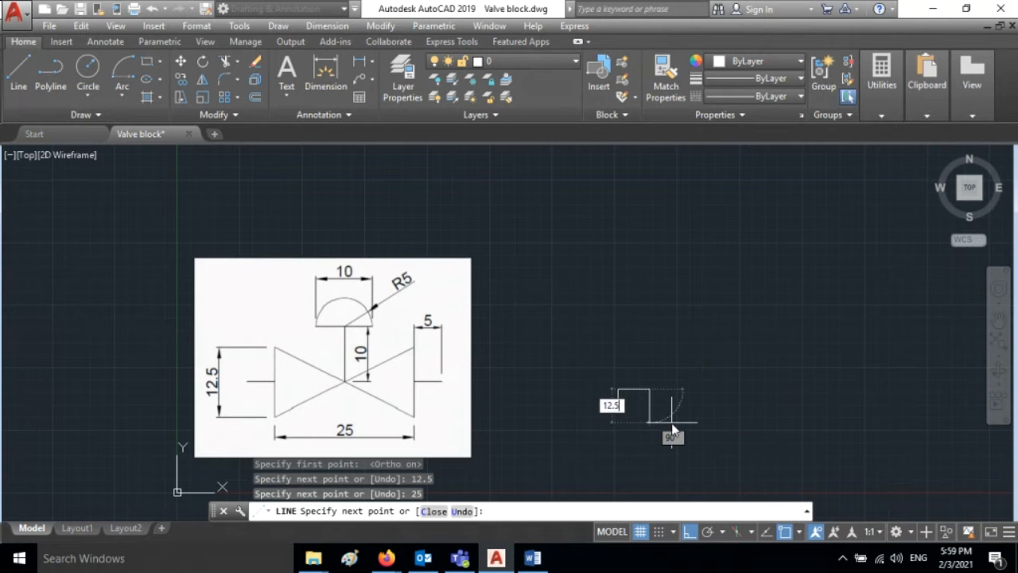
pyautogui.press('Return')
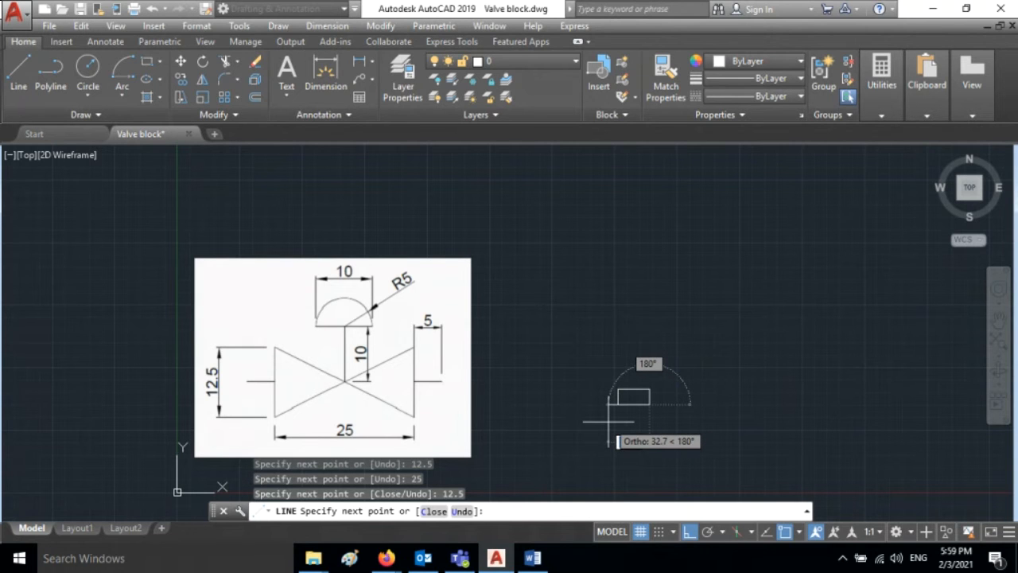
pyautogui.write('25')
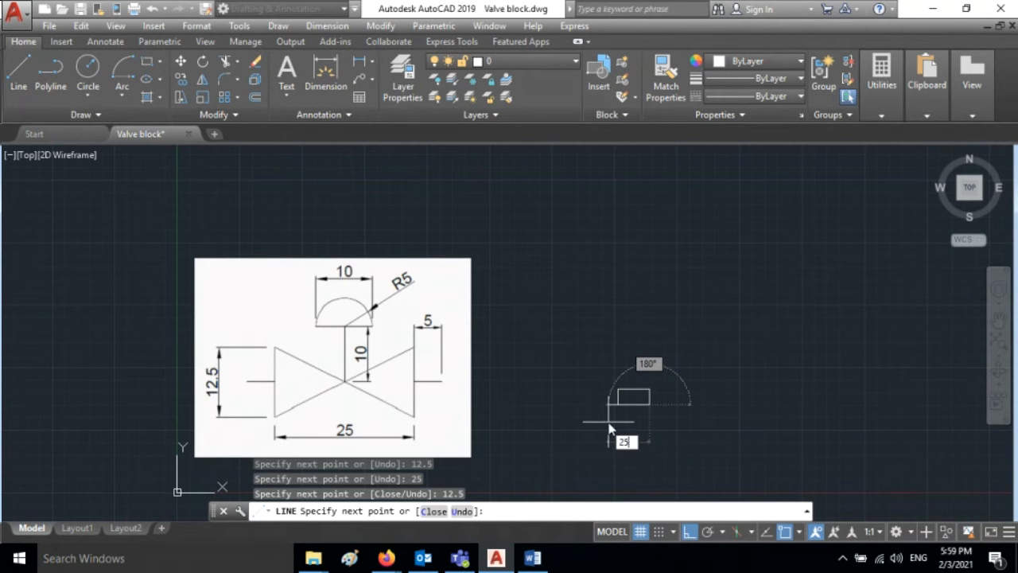
pyautogui.press('Return')
pyautogui.press('Return')
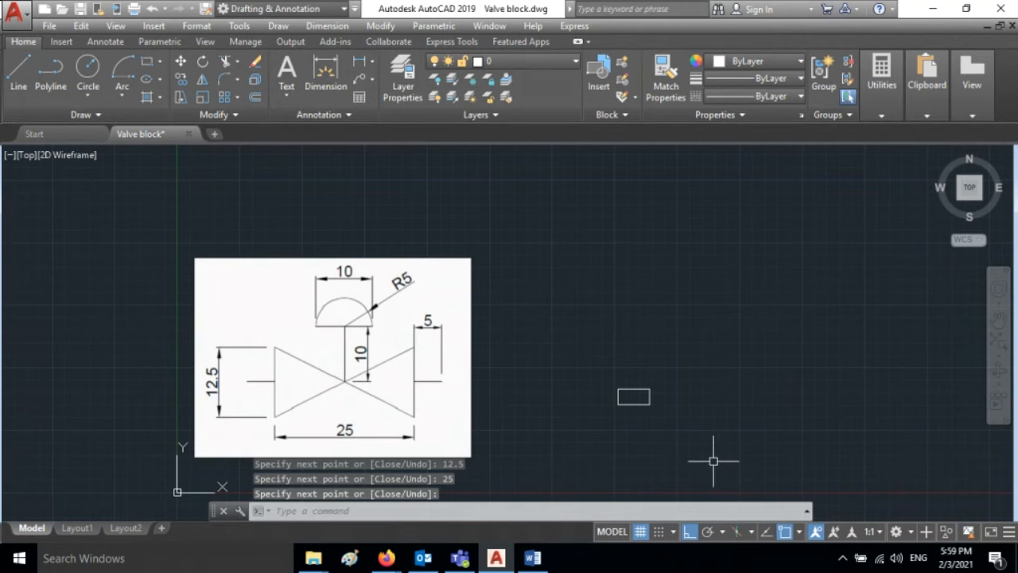
pyautogui.scroll(2, 627, 439)
pyautogui.moveTo(565, 433); pyautogui.dragTo(715, 421, button='middle')
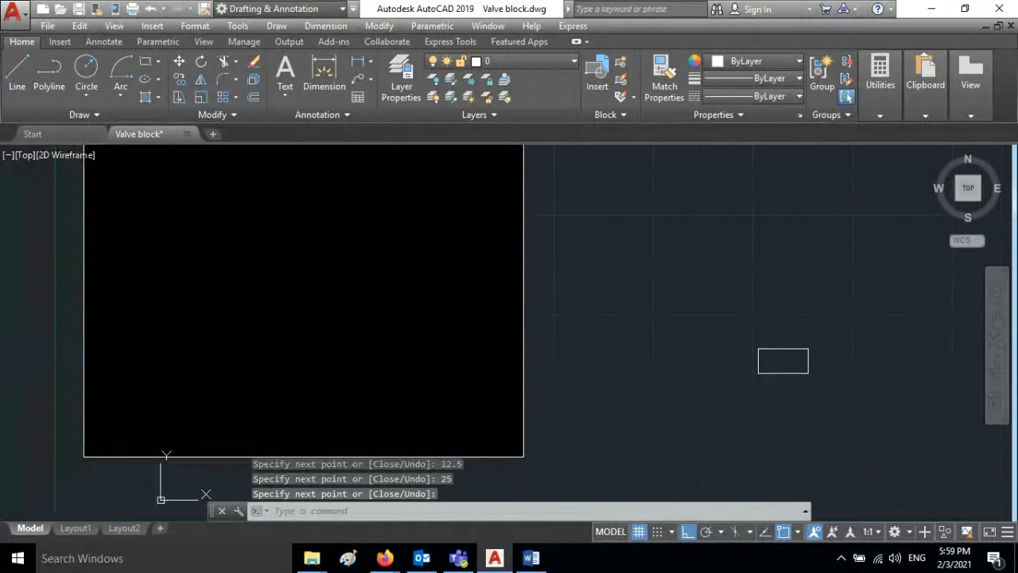
pyautogui.click(548, 434)
pyautogui.click(502, 425)
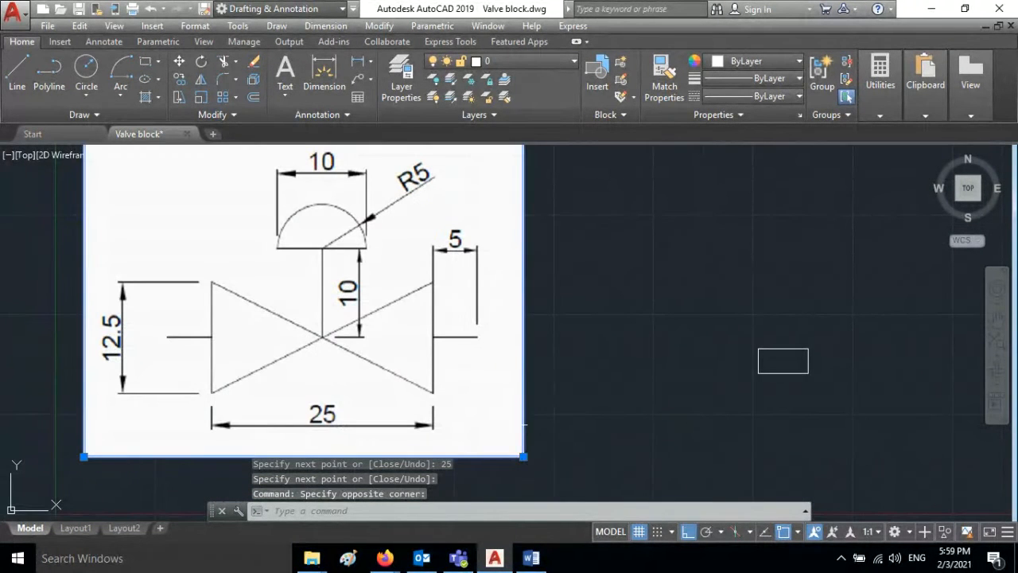
pyautogui.click(523, 455)
pyautogui.press('Escape')
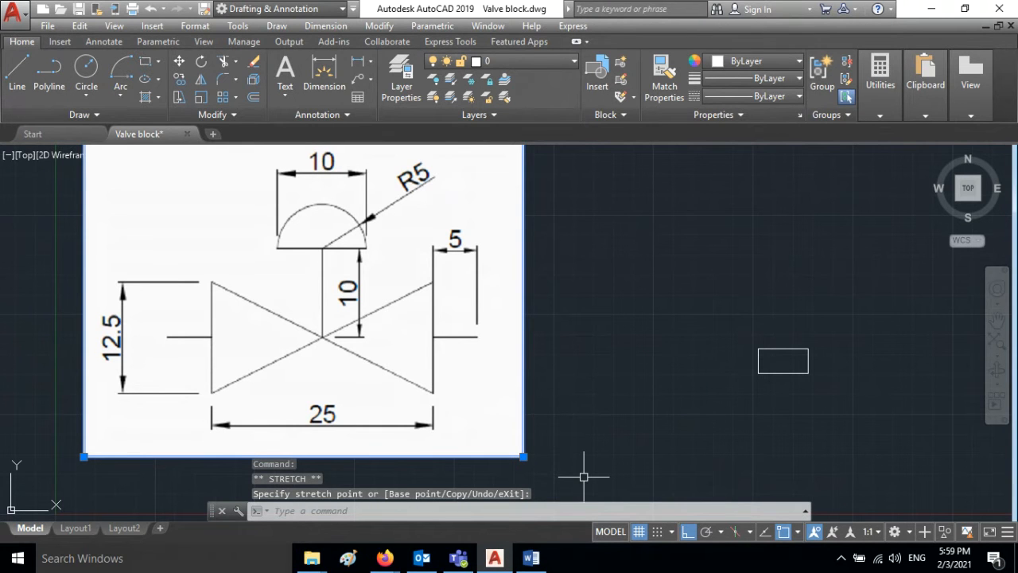
pyautogui.click(523, 456)
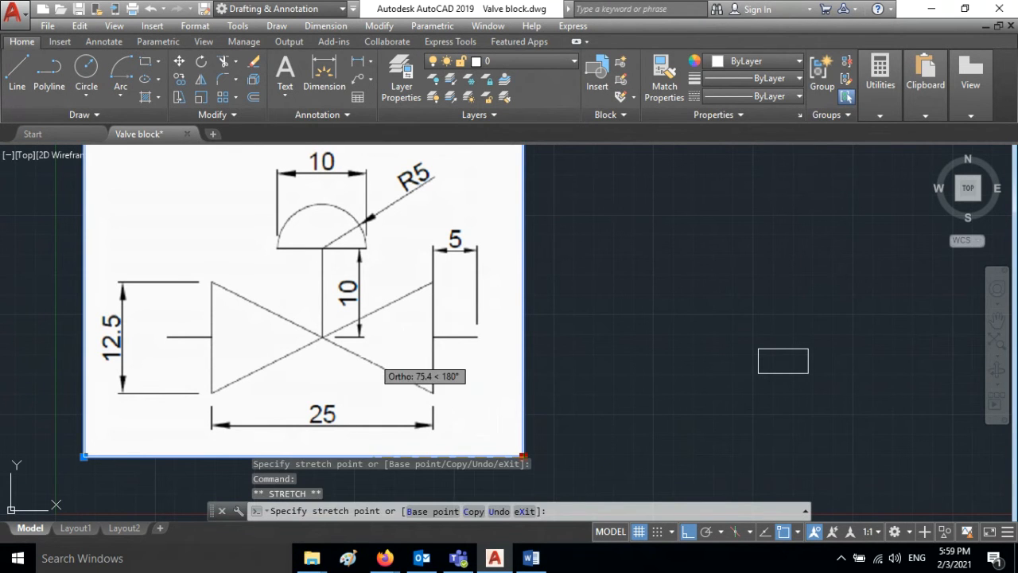
pyautogui.press('Escape')
pyautogui.press('Escape')
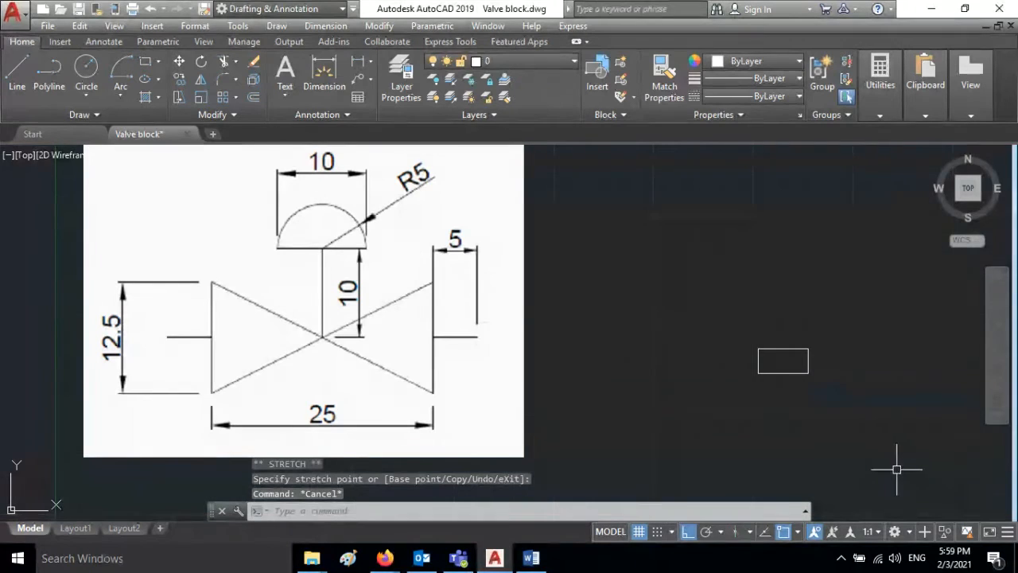
# Scale the reference picture by a factor of .5 about its lower-left corner
pyautogui.moveTo(752, 429); pyautogui.dragTo(661, 446, button='middle')
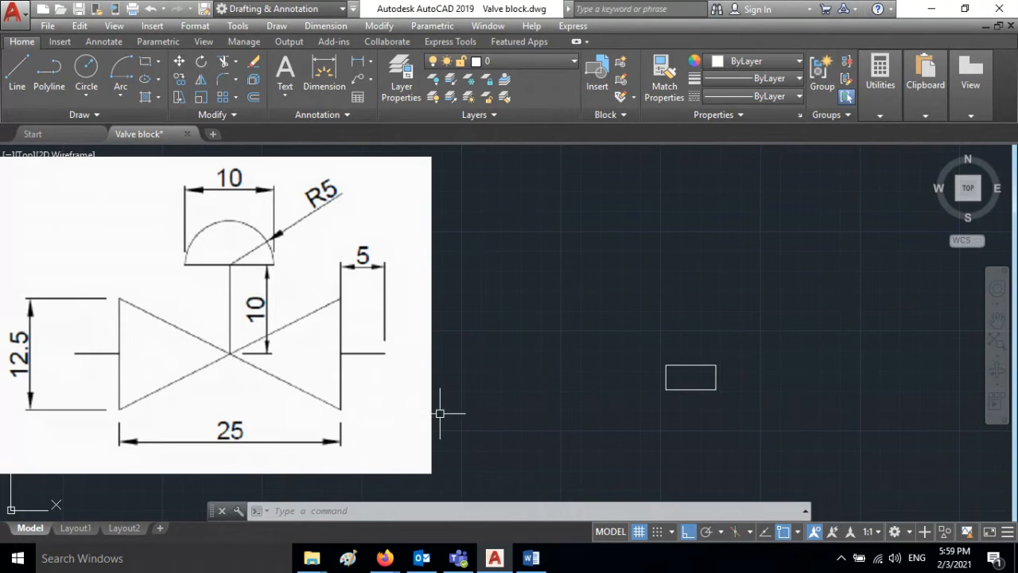
pyautogui.click(341, 379)
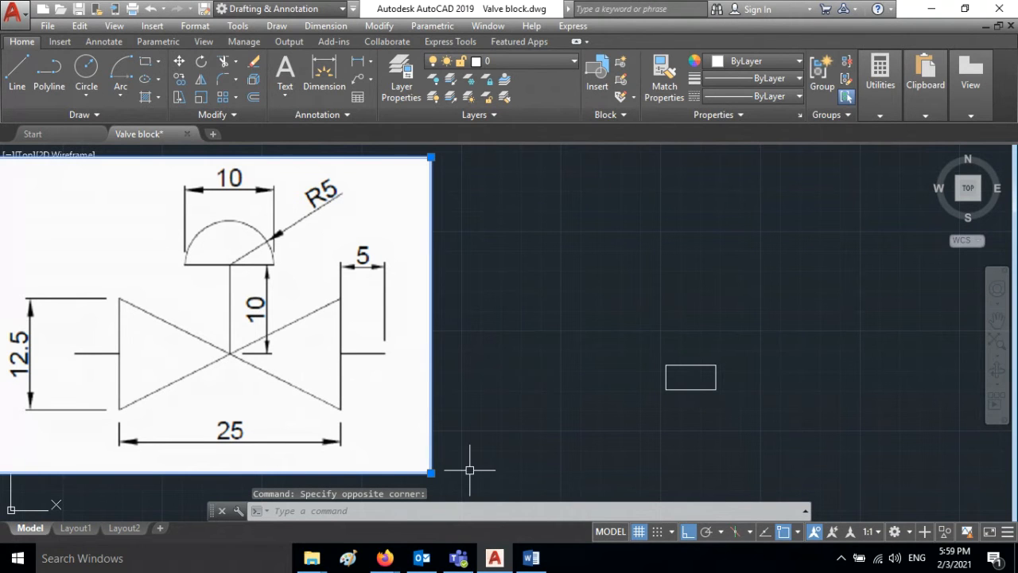
pyautogui.write('SC')
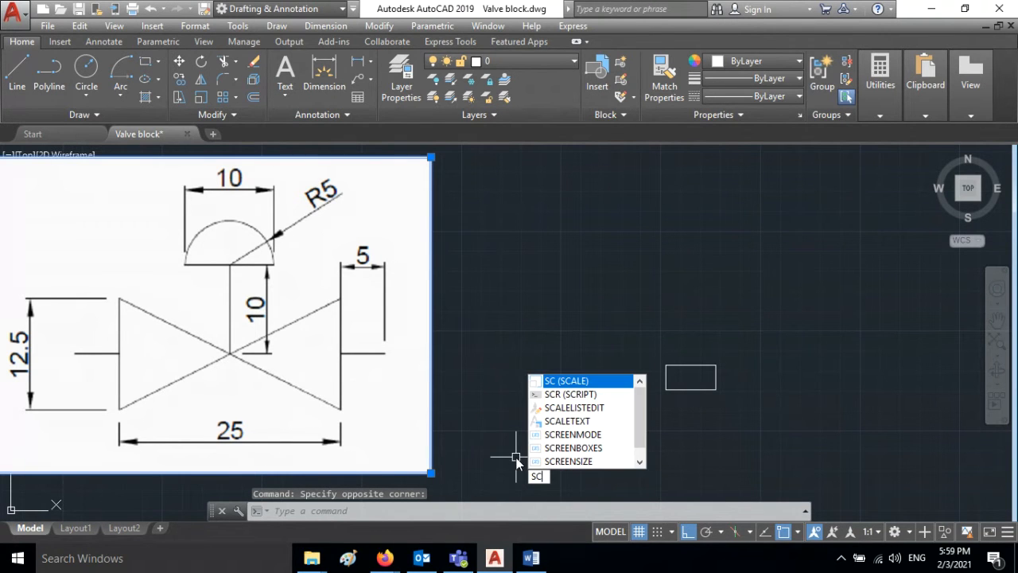
pyautogui.press('Return')
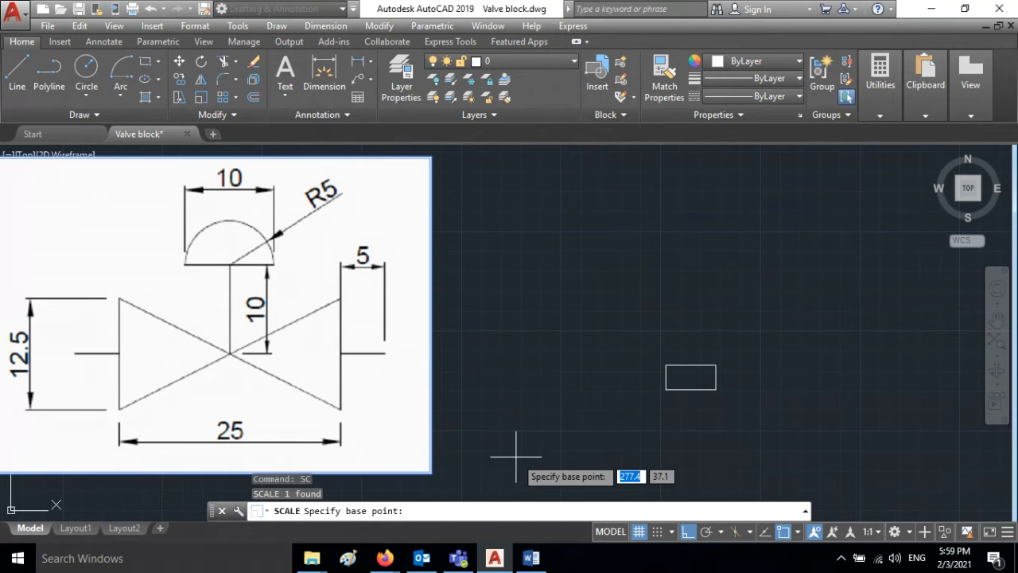
pyautogui.moveTo(224, 450); pyautogui.dragTo(315, 438, button='middle')
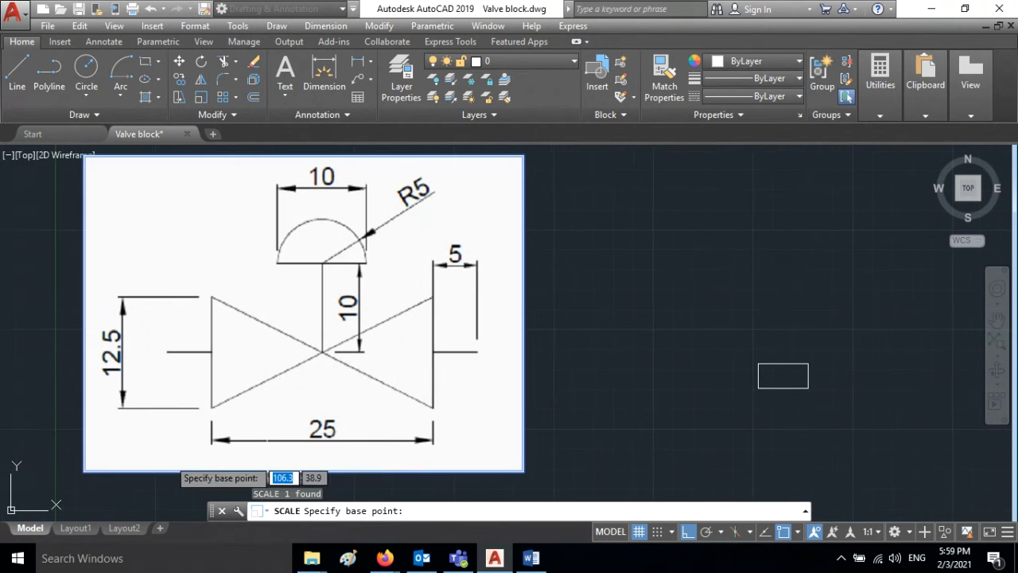
pyautogui.click(83, 471)
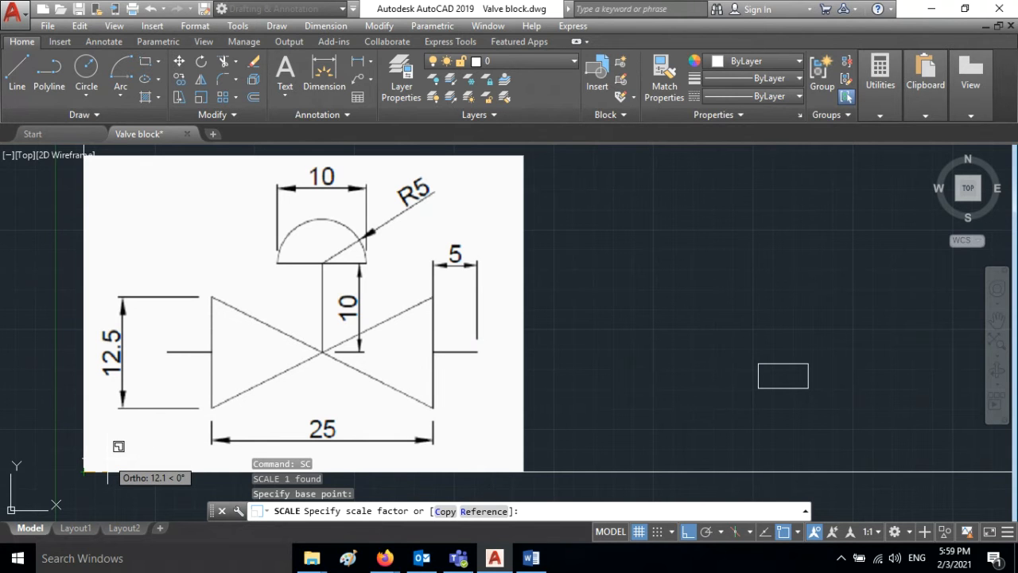
pyautogui.write('.5')
pyautogui.press('Return')
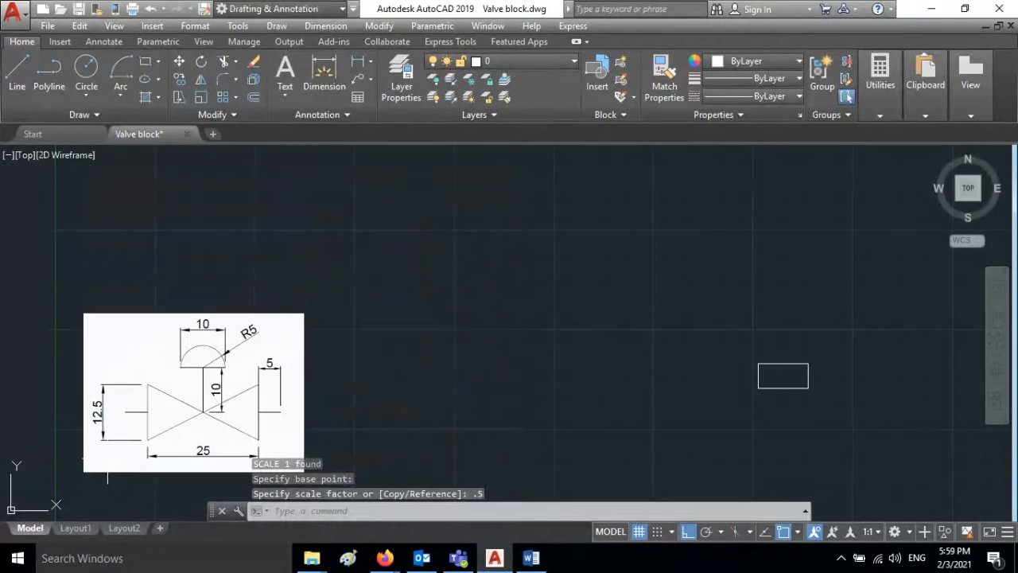
# Move the four-line rectangle by its lower-left corner horizontally to just beside the reference picture
pyautogui.moveTo(548, 391); pyautogui.dragTo(563, 347, button='middle')
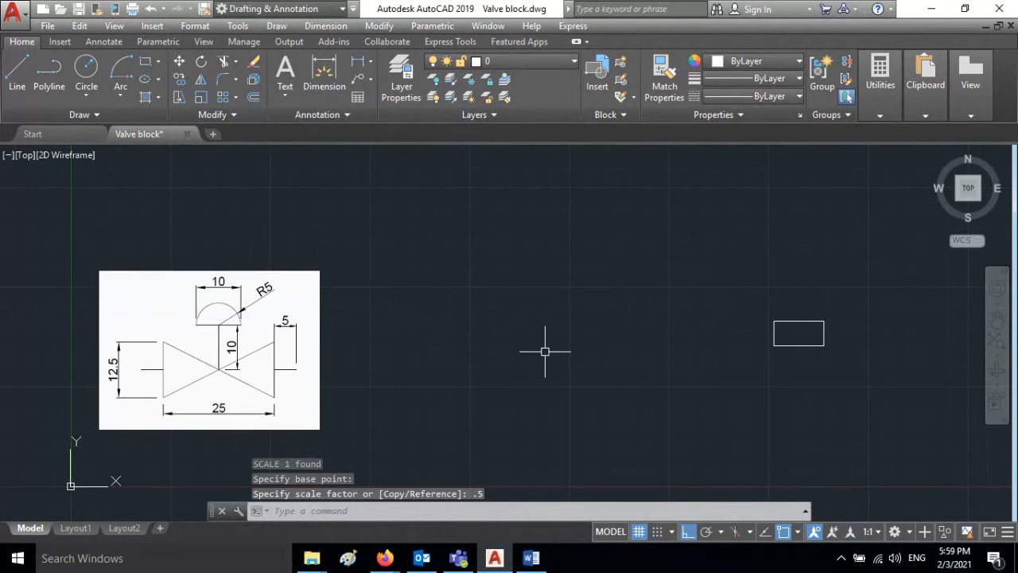
pyautogui.click(753, 301)
pyautogui.click(867, 372)
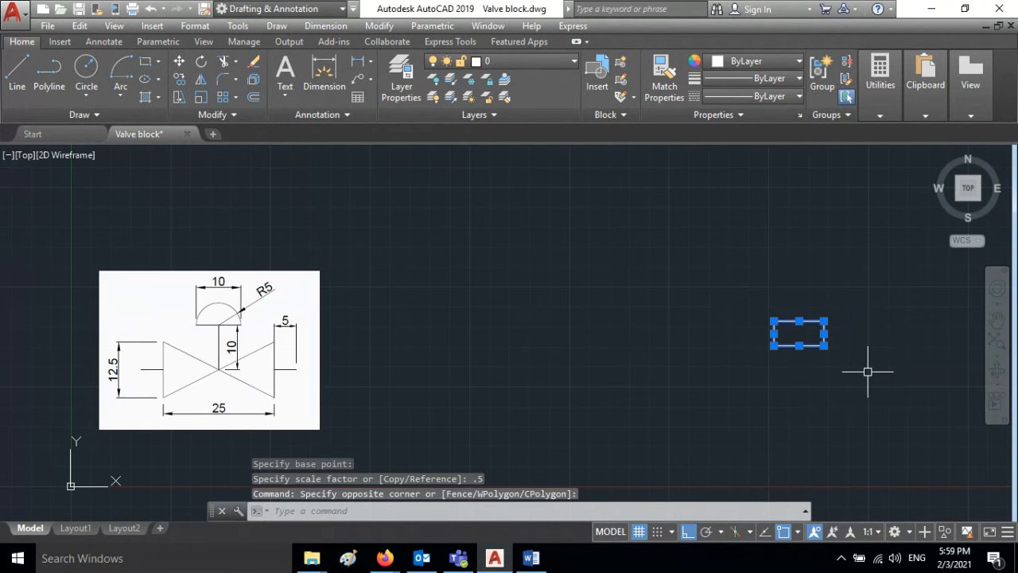
pyautogui.write('m')
pyautogui.press('Return')
pyautogui.click(774, 344)
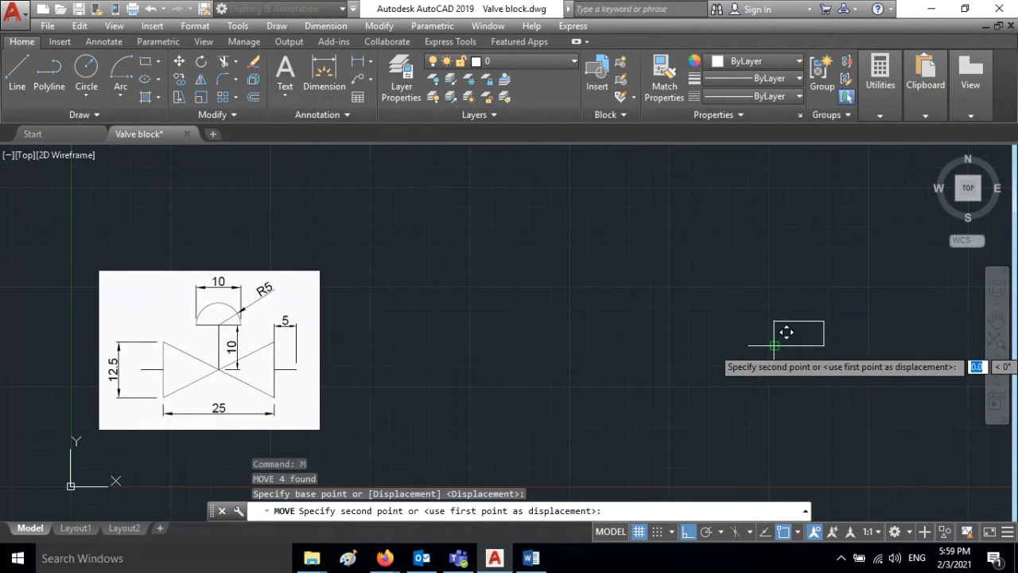
pyautogui.click(361, 364)
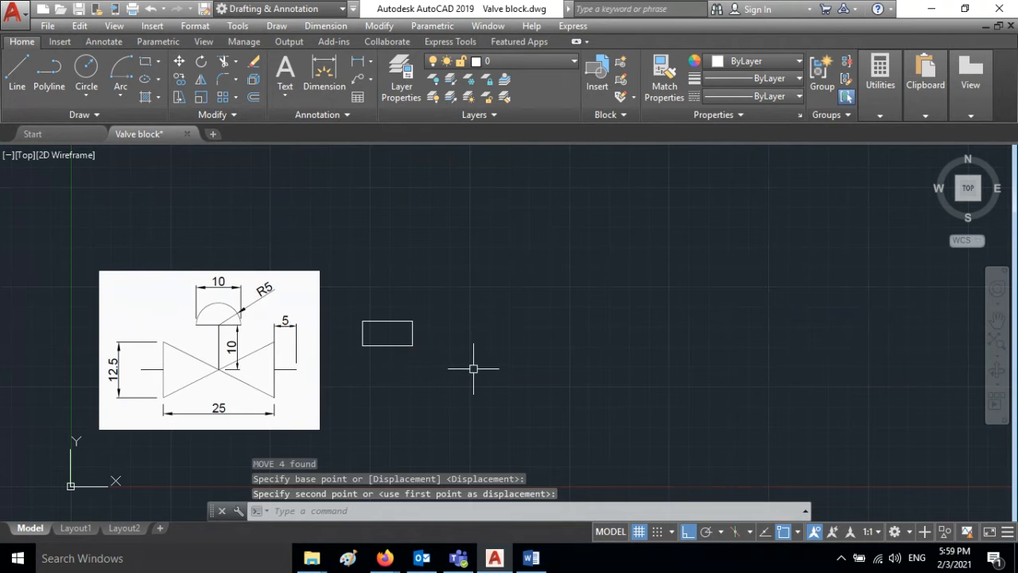
# Draw a diagonal line from the rectangle's upper-left corner to its lower-right corner
pyautogui.scroll(2, 473, 364)
pyautogui.moveTo(465, 361); pyautogui.dragTo(717, 363, button='middle')
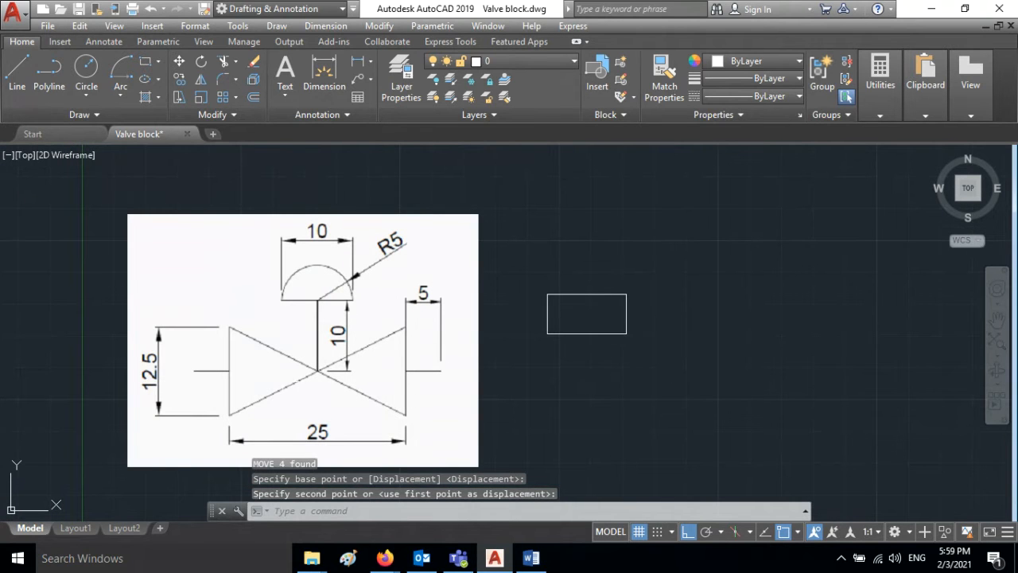
pyautogui.scroll(2, 641, 330)
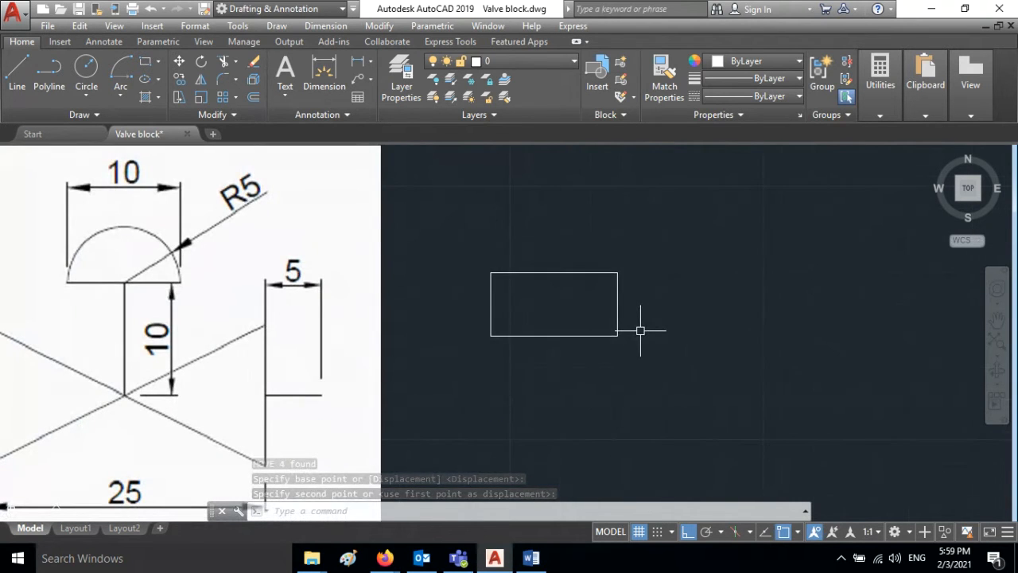
pyautogui.moveTo(641, 329)
pyautogui.mouseDown(button='middle')
pyautogui.moveTo(856, 307)
pyautogui.moveTo(780, 307)
pyautogui.mouseUp(button='middle')
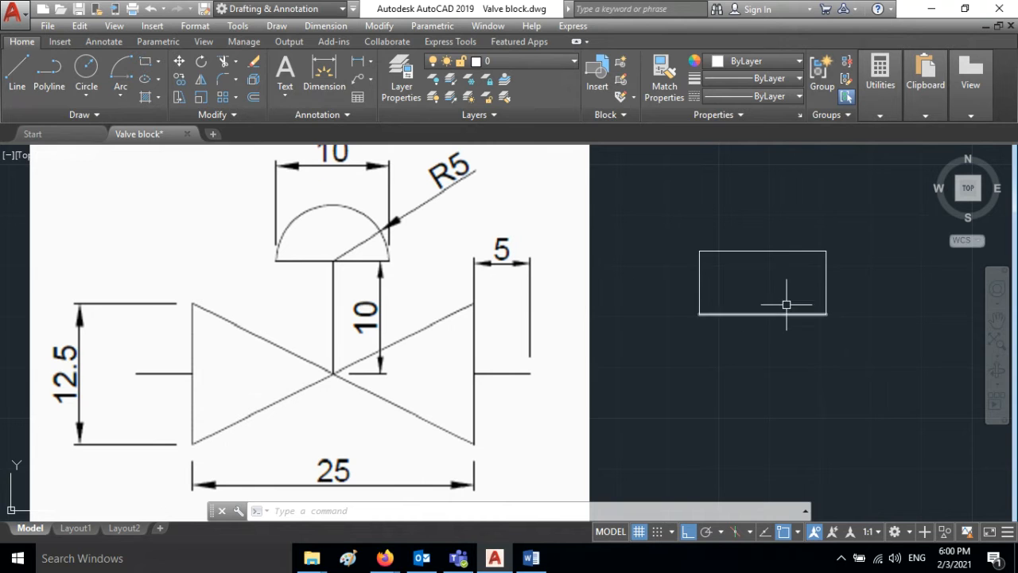
pyautogui.click(17, 72)
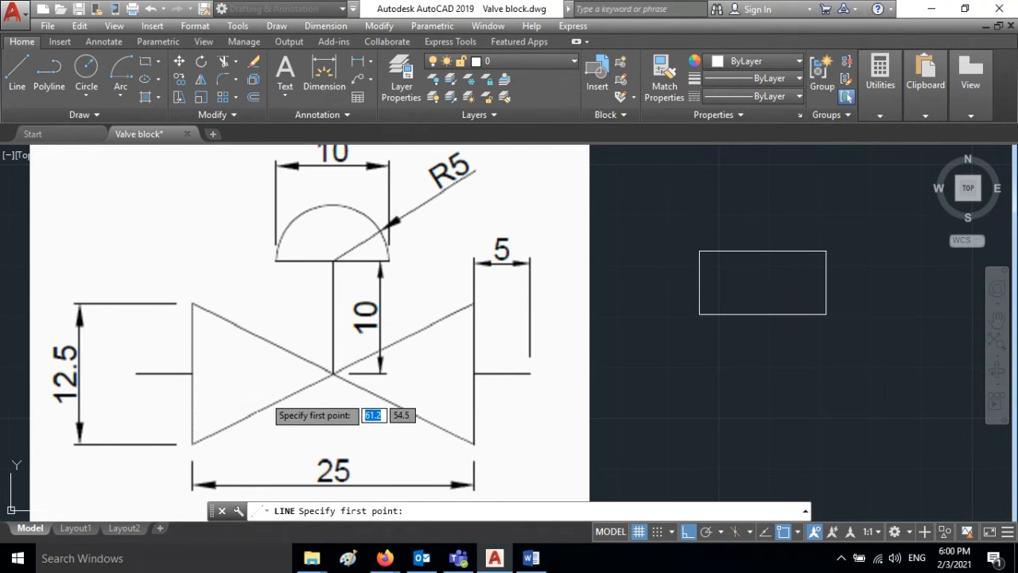
pyautogui.click(700, 252)
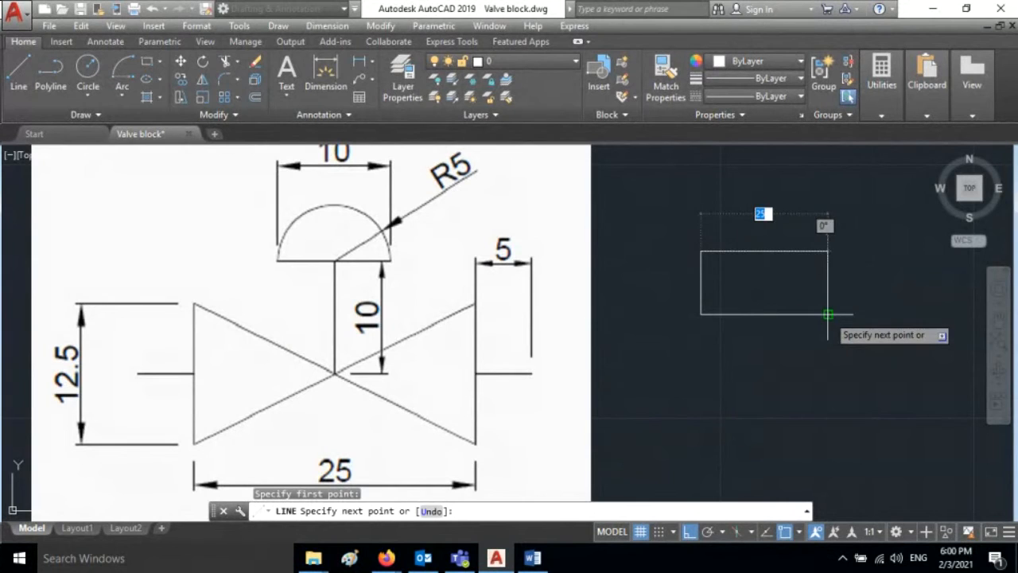
pyautogui.click(827, 314)
pyautogui.press('Return')
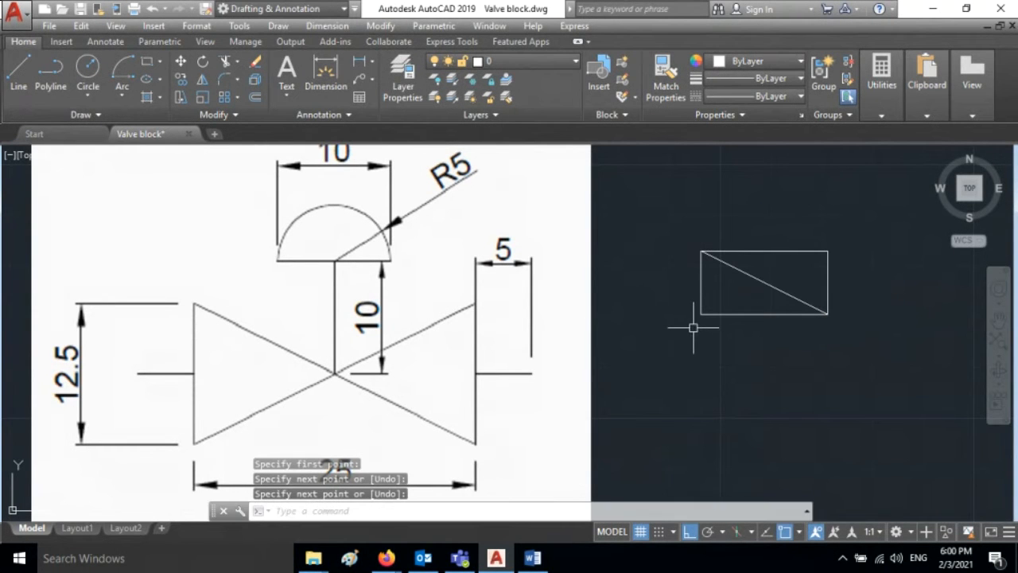
# Draw the opposite diagonal line from the rectangle's lower-left corner to its upper-right corner
pyautogui.press('Return')
pyautogui.click(701, 314)
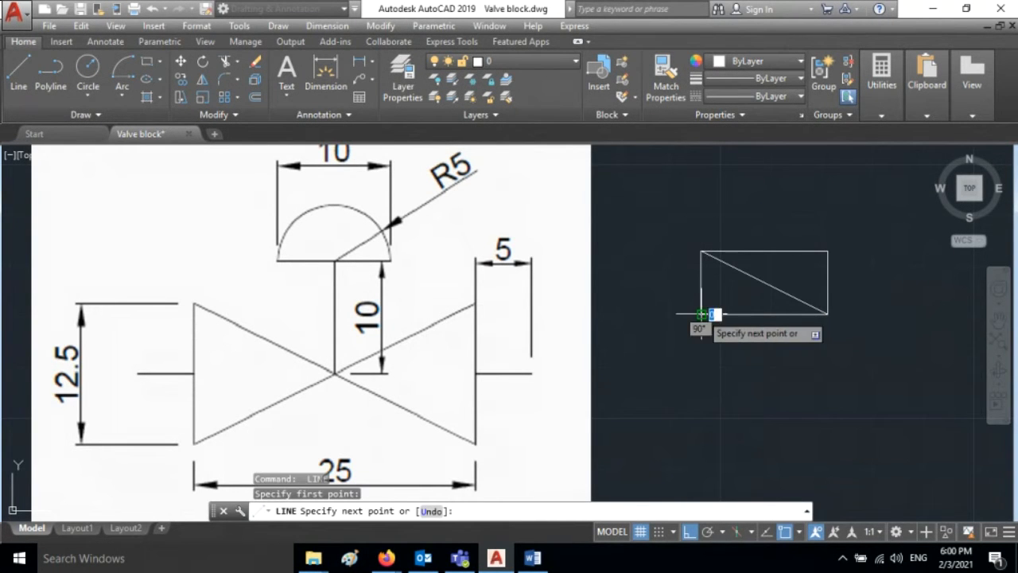
pyautogui.click(828, 251)
pyautogui.press('Return')
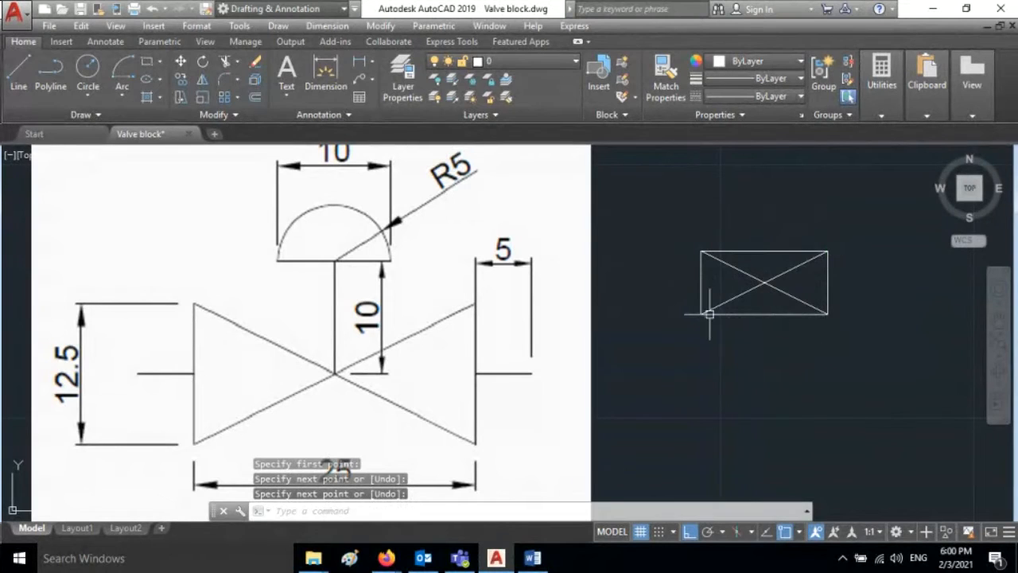
# Draw a 5 mm horizontal line outward to the left from the midpoint of the rectangle's left side
pyautogui.click(19, 79)
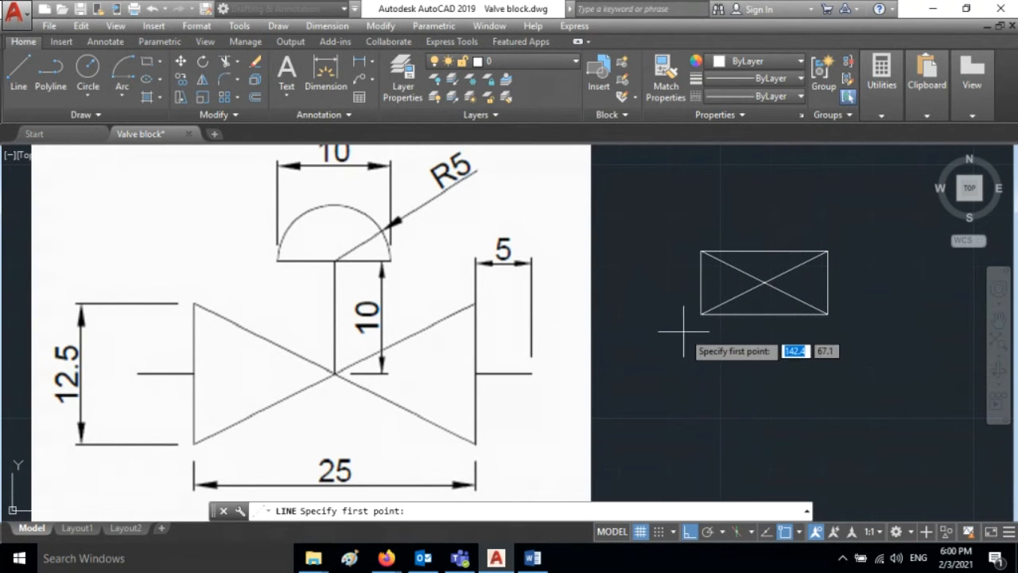
pyautogui.click(700, 282)
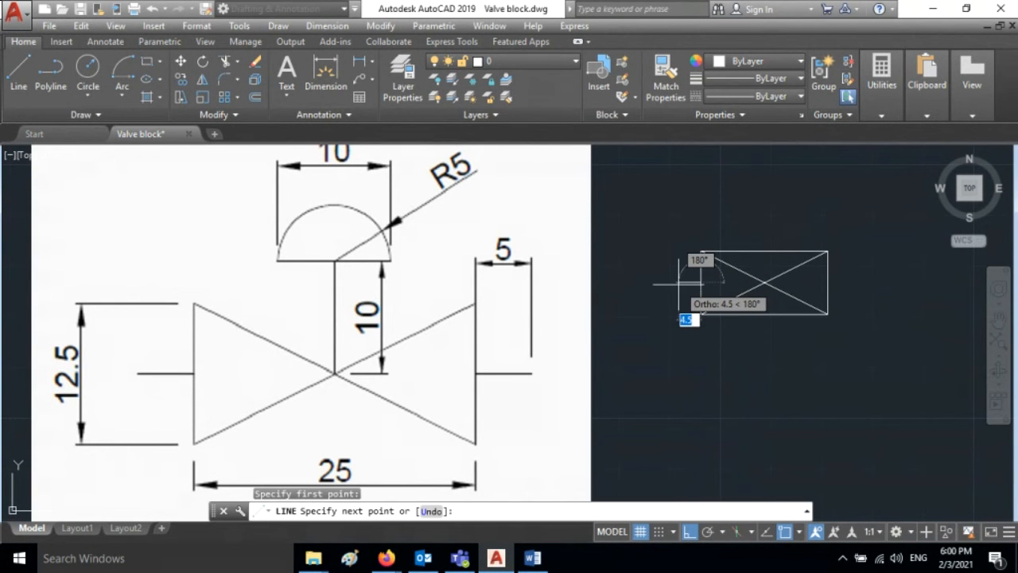
pyautogui.write('5')
pyautogui.press('Return')
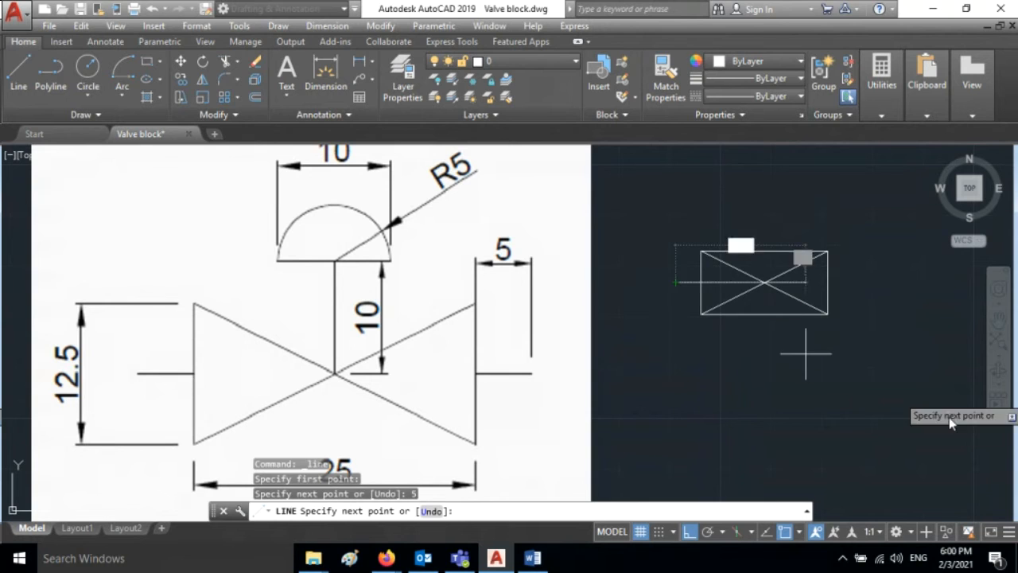
pyautogui.press('Return')
# Draw a 5 mm horizontal line outward to the right from the midpoint of the rectangle's right side
pyautogui.press('Return')
pyautogui.click(828, 282)
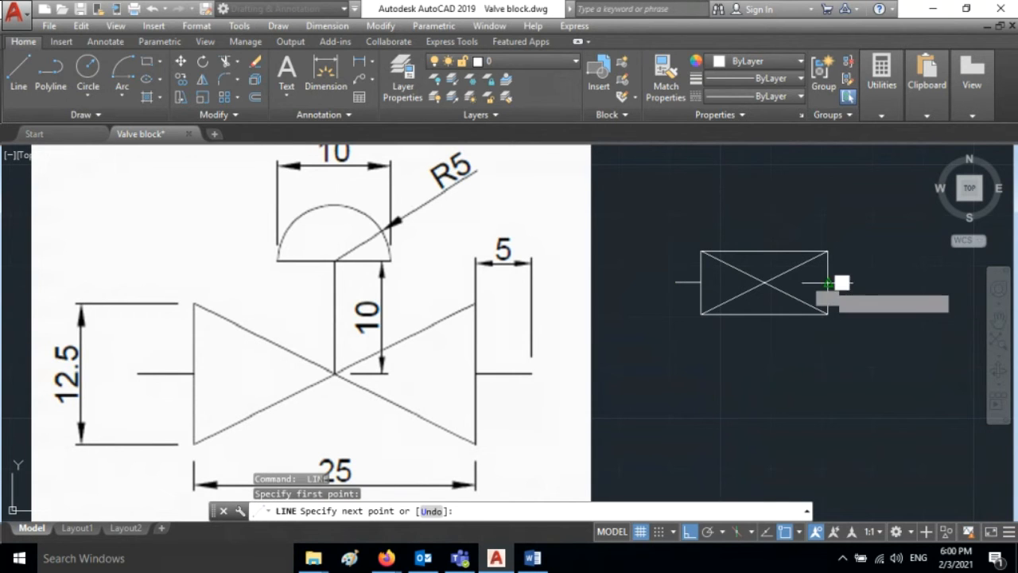
pyautogui.write('5')
pyautogui.press('Return')
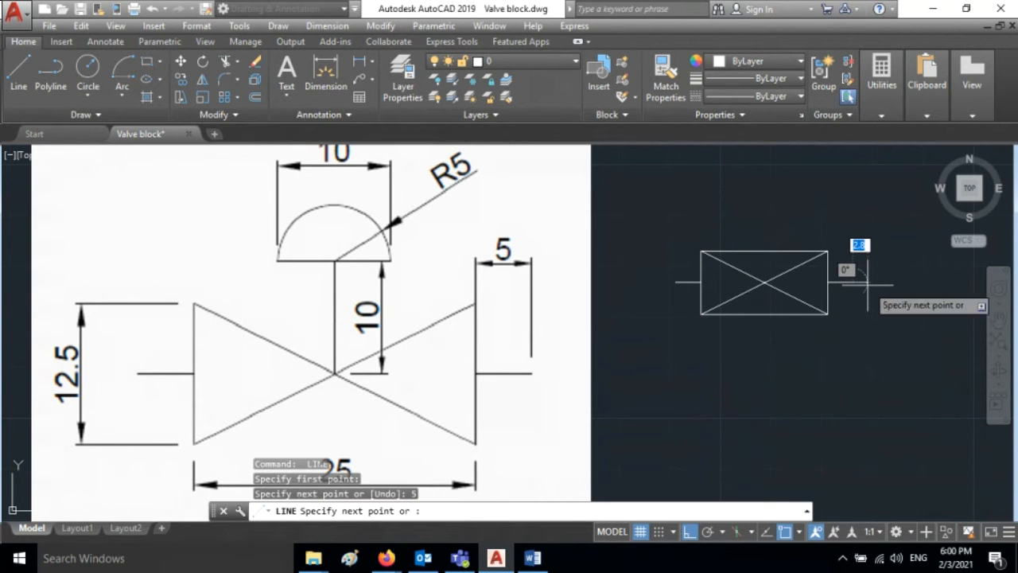
pyautogui.press('Return')
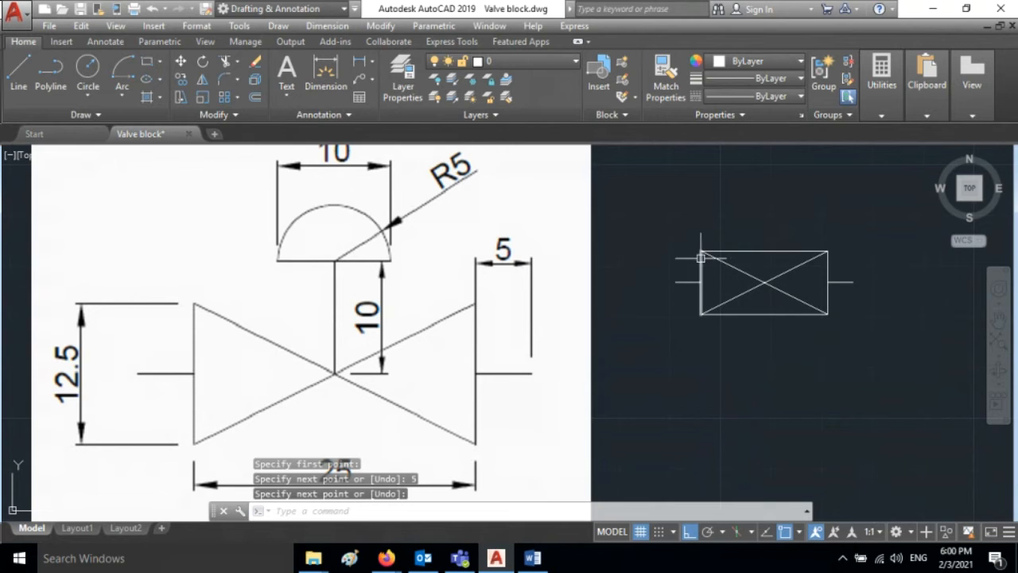
# Delete the rectangle's upper and lower horizontal lines, leaving the two facing triangles
pyautogui.click(782, 250)
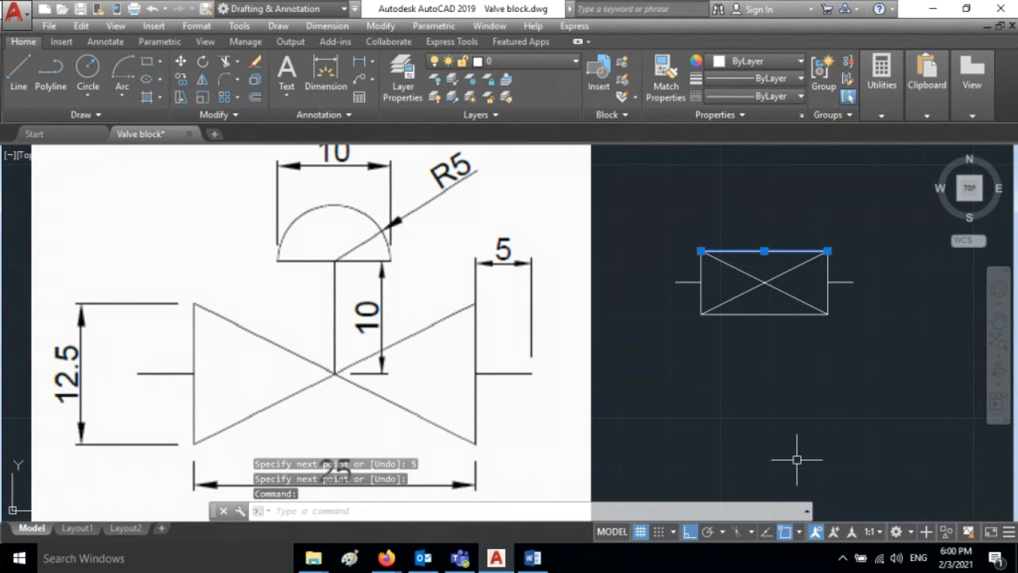
pyautogui.press('Delete')
pyautogui.click(776, 314)
pyautogui.press('Delete')
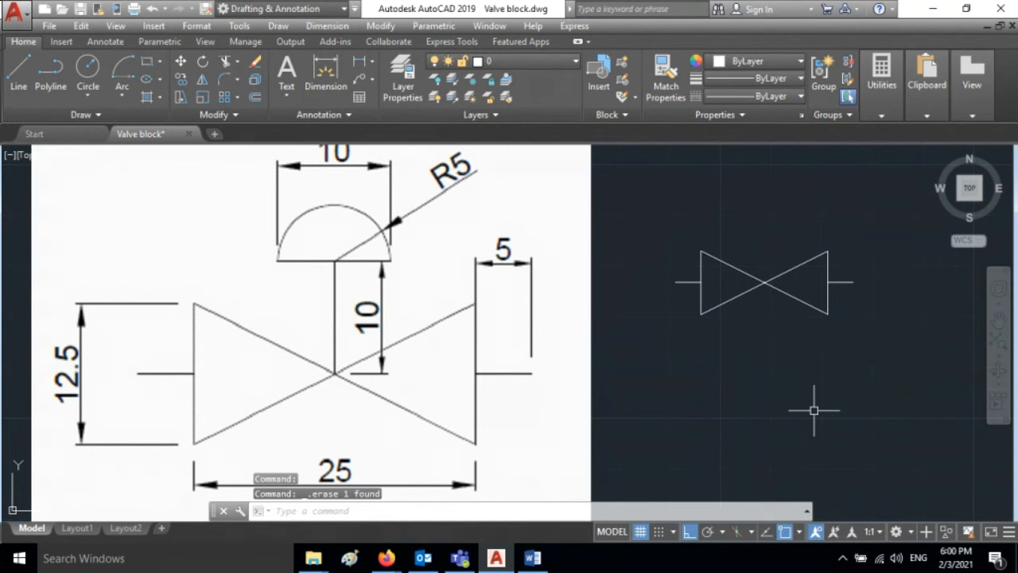
# Draw a 10 mm vertical stem line upward from the point where the two diagonals cross
pyautogui.click(7, 83)
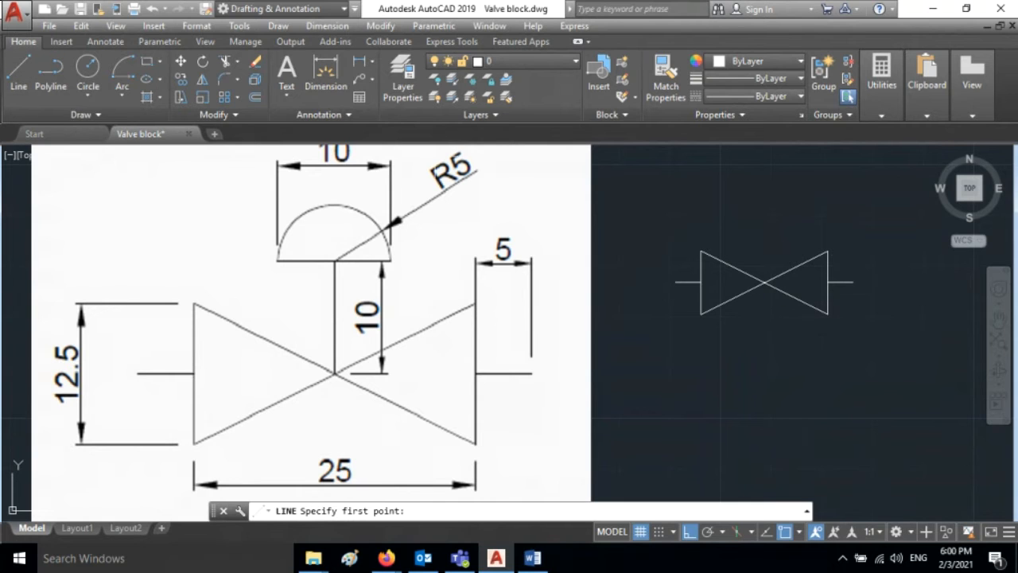
pyautogui.click(763, 282)
pyautogui.write('10')
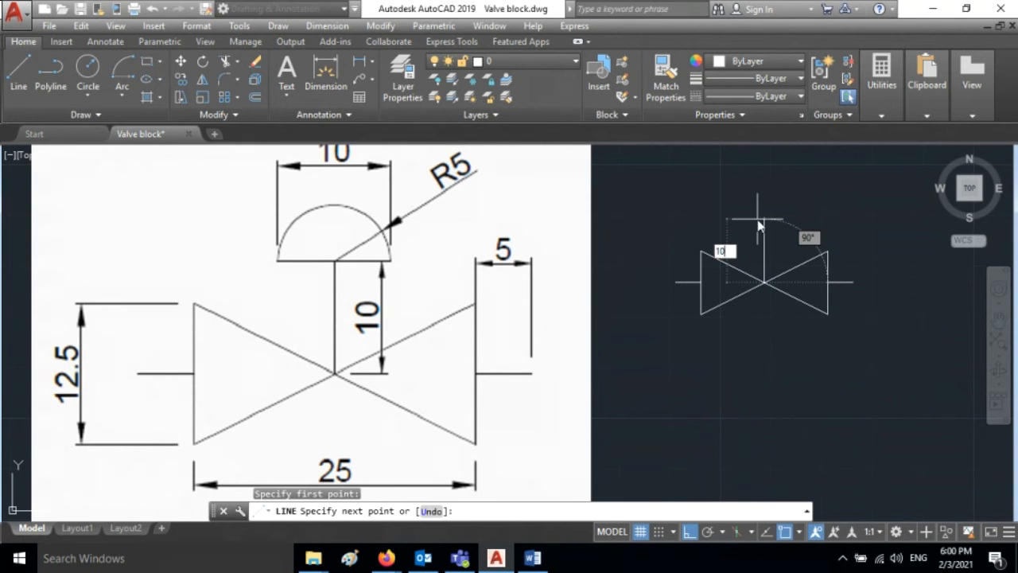
pyautogui.press('Return')
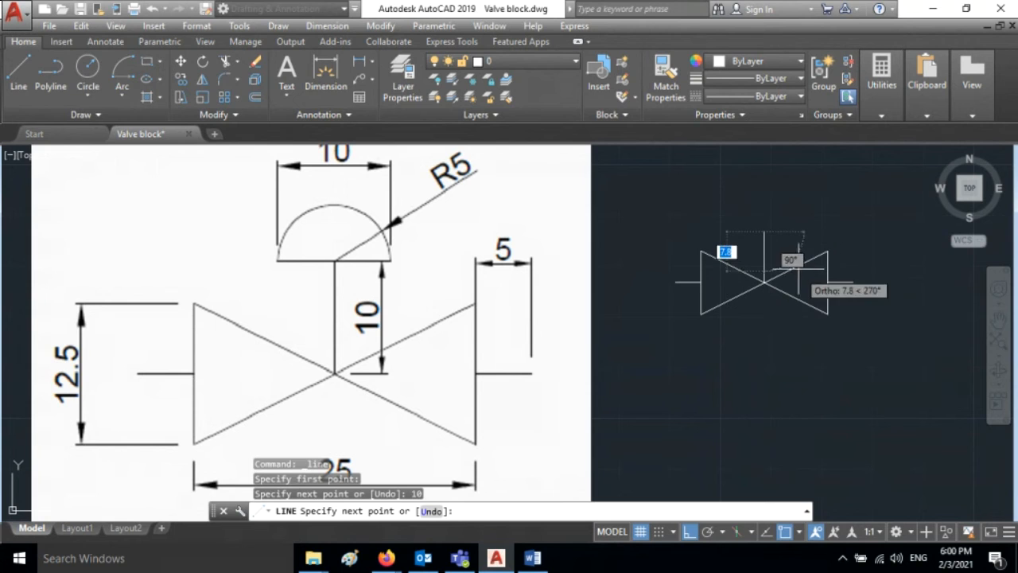
pyautogui.press('Return')
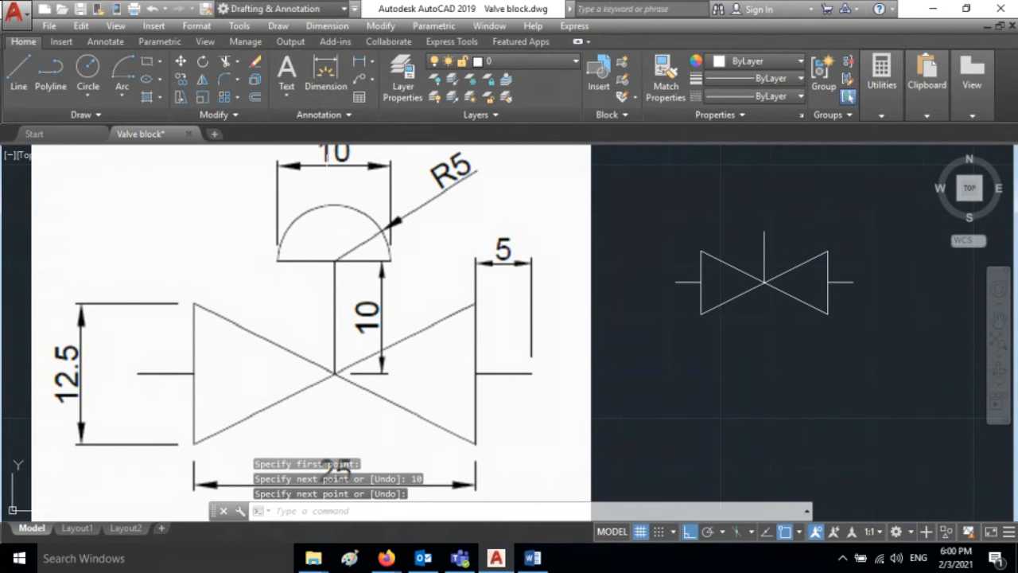
# Draw the valve cap's base as two 5 mm horizontal lines running right and left from the stem's upper end
pyautogui.moveTo(413, 227); pyautogui.dragTo(410, 242, button='middle')
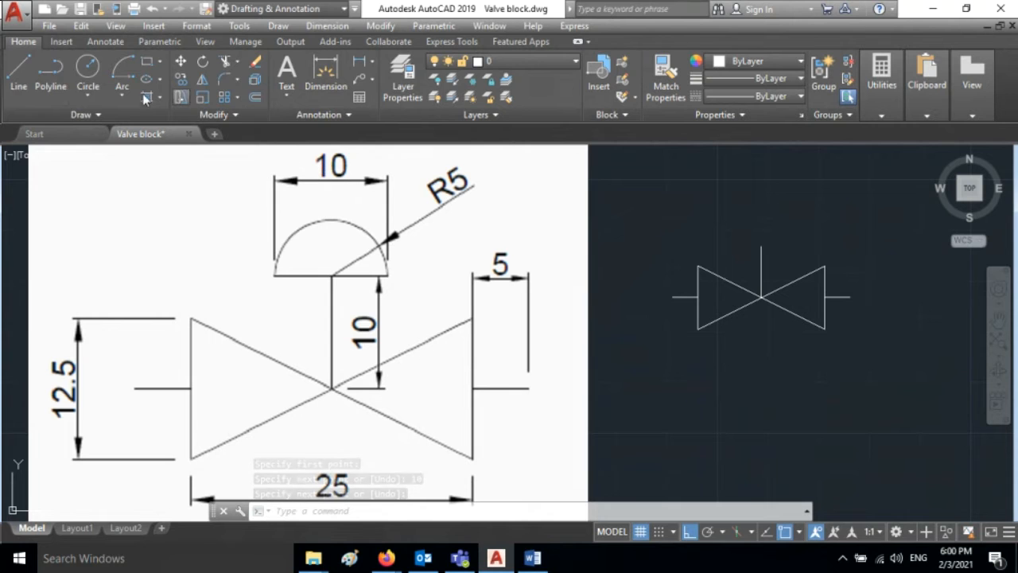
pyautogui.press('space')
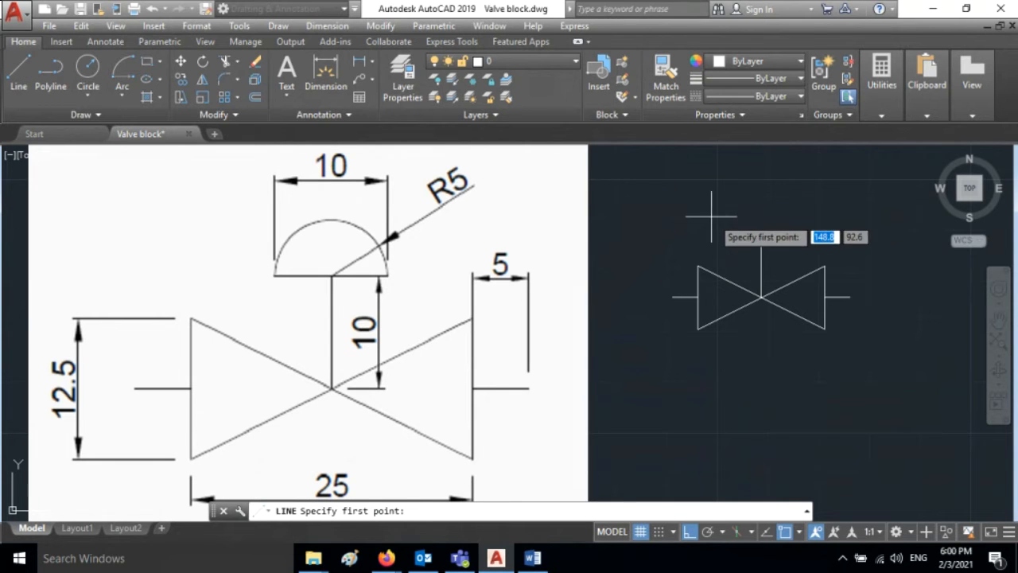
pyautogui.click(761, 247)
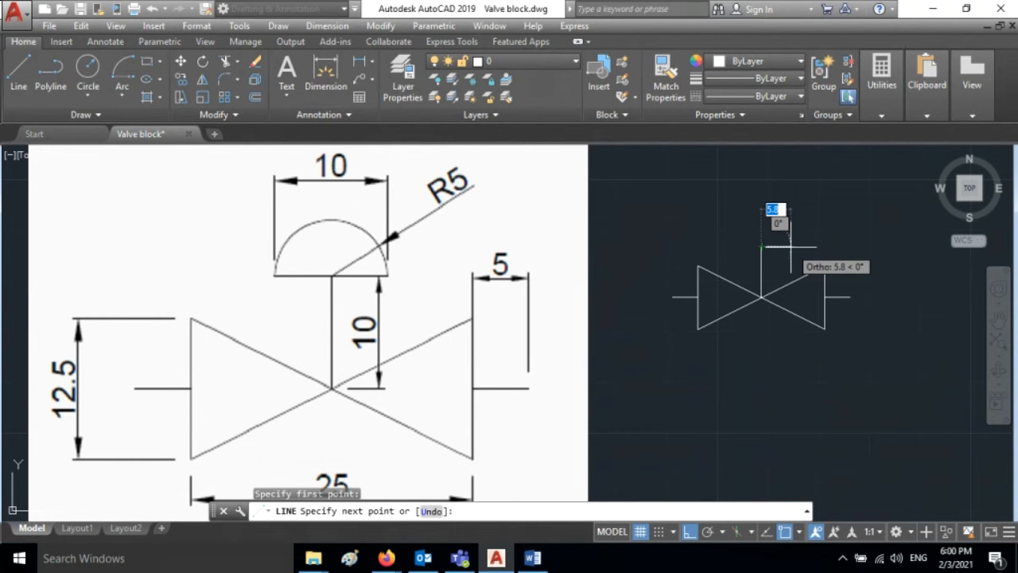
pyautogui.press('Escape')
pyautogui.press('space')
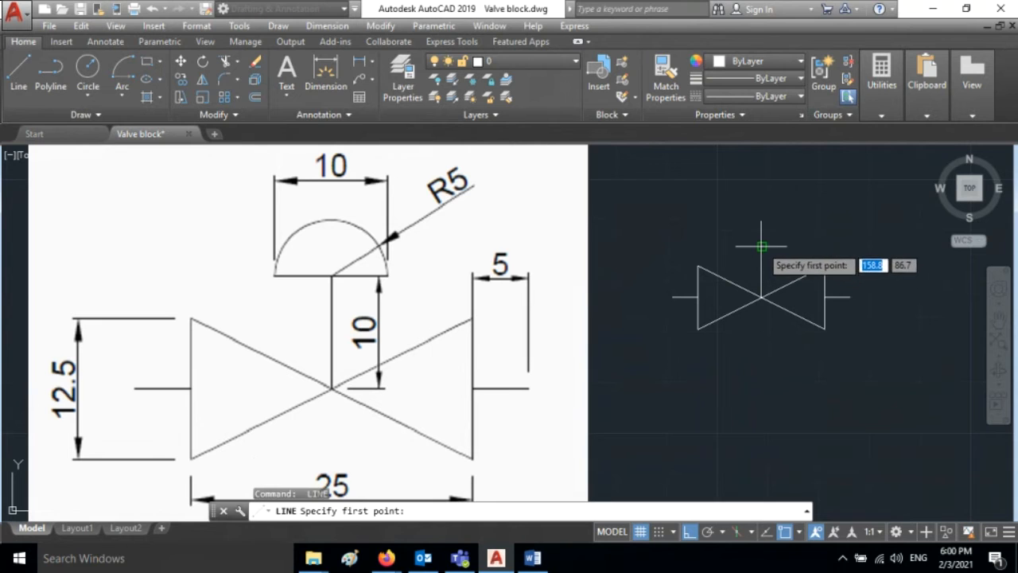
pyautogui.click(761, 246)
pyautogui.write('5')
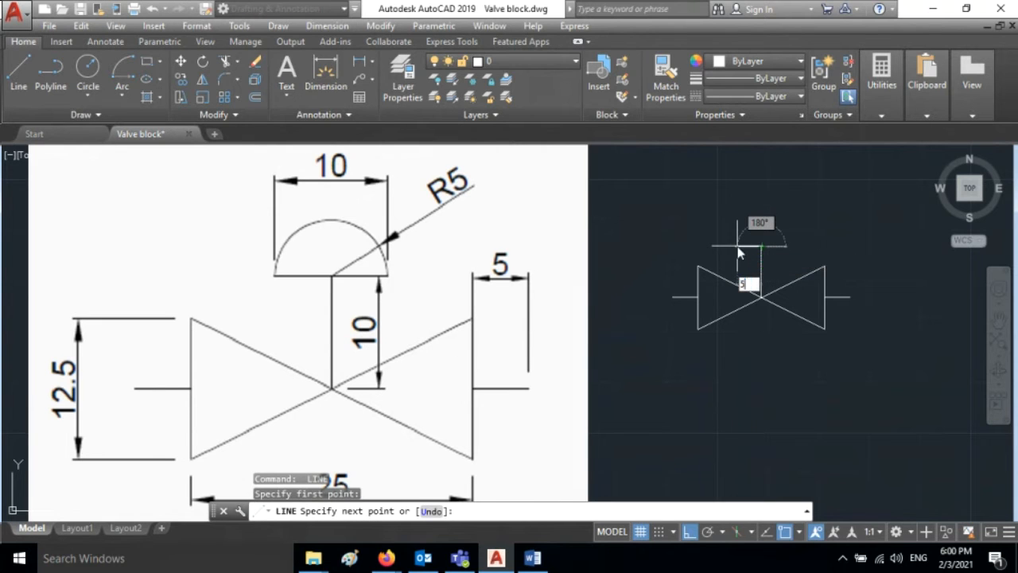
pyautogui.press('Return')
pyautogui.press('Return')
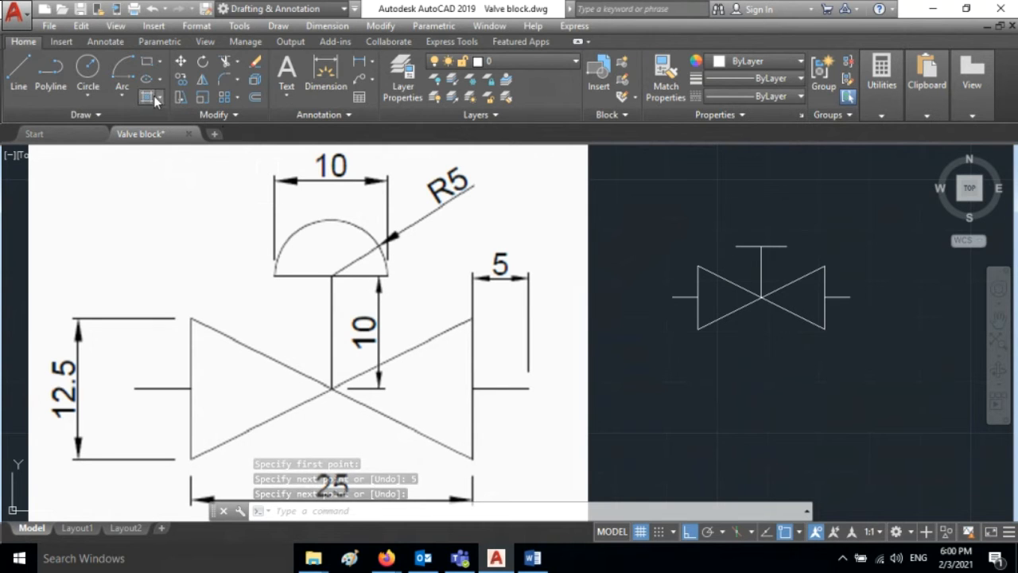
# Draw a Start, Center, End arc from the cap base's right end to its left end, centred on the stem's upper end
pyautogui.click(122, 94)
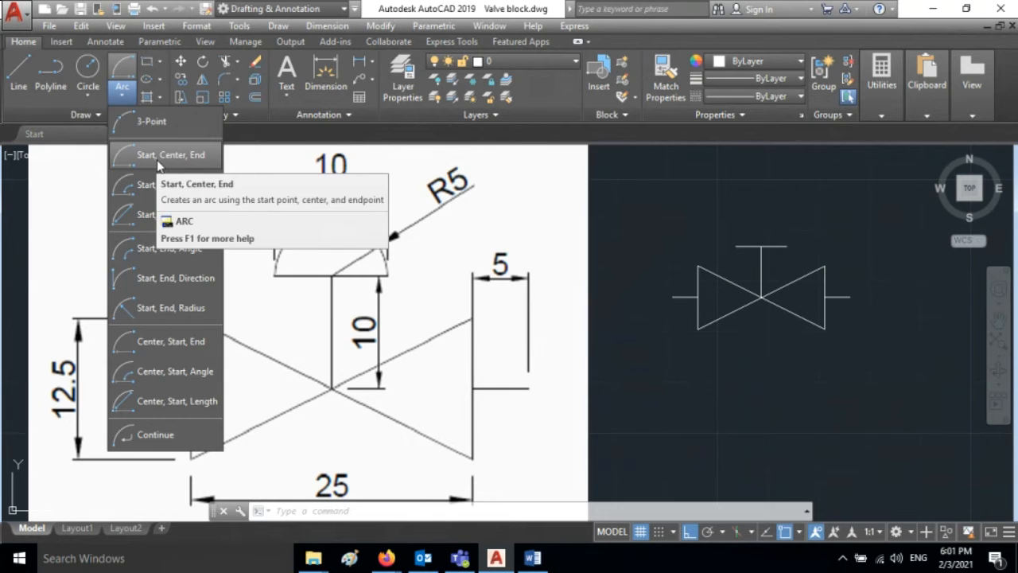
pyautogui.click(158, 159)
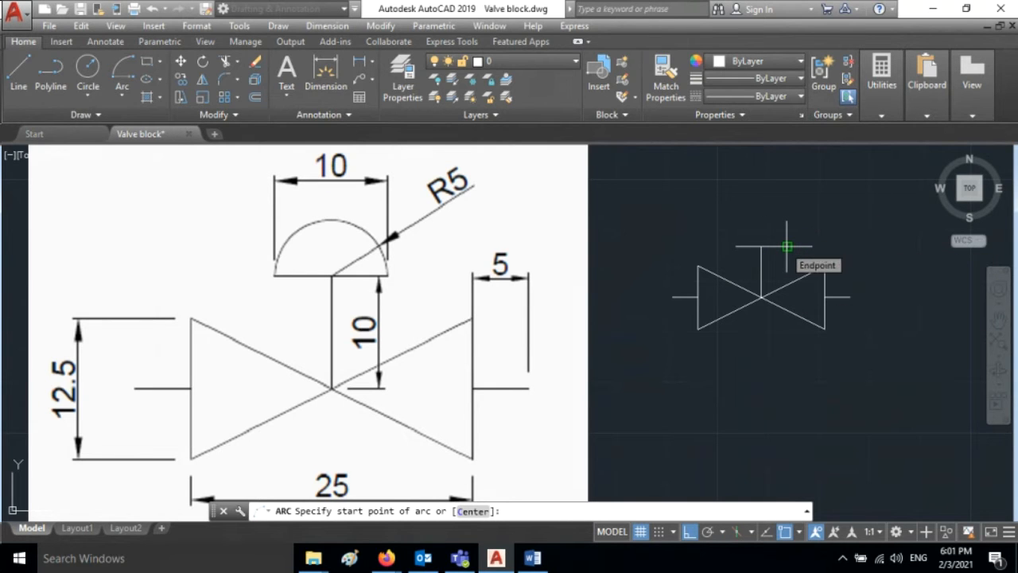
pyautogui.click(786, 247)
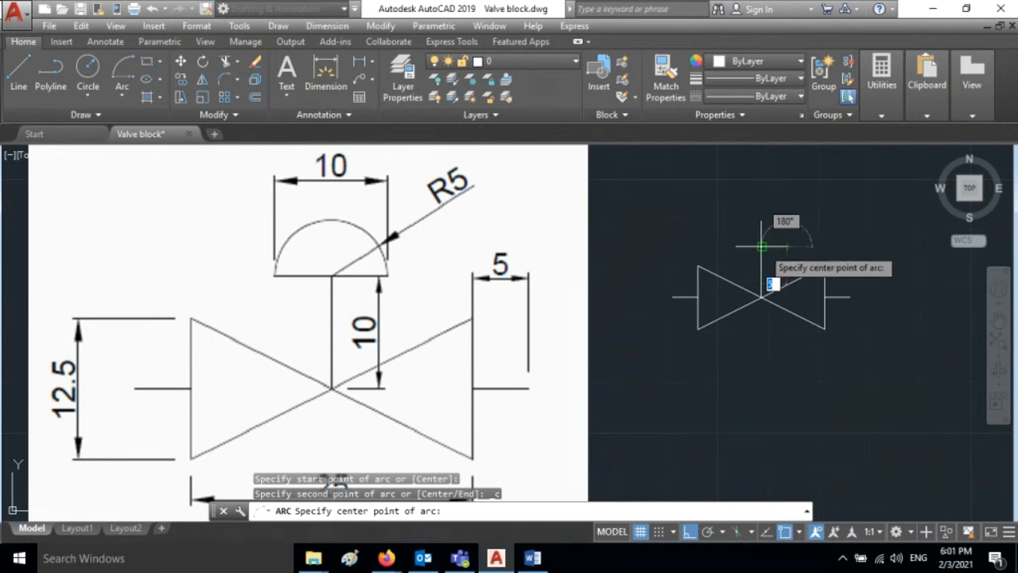
pyautogui.click(762, 247)
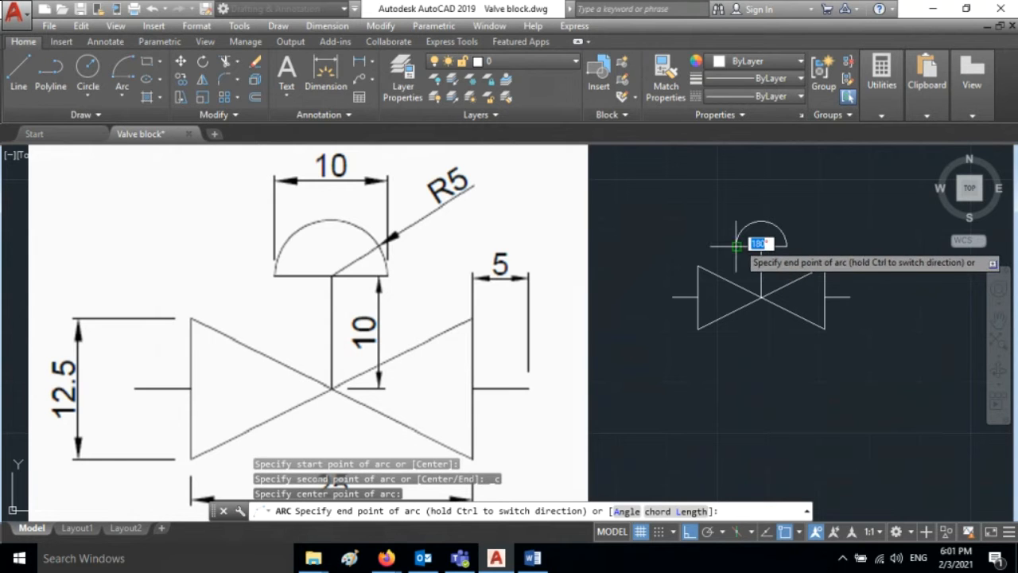
pyautogui.click(736, 247)
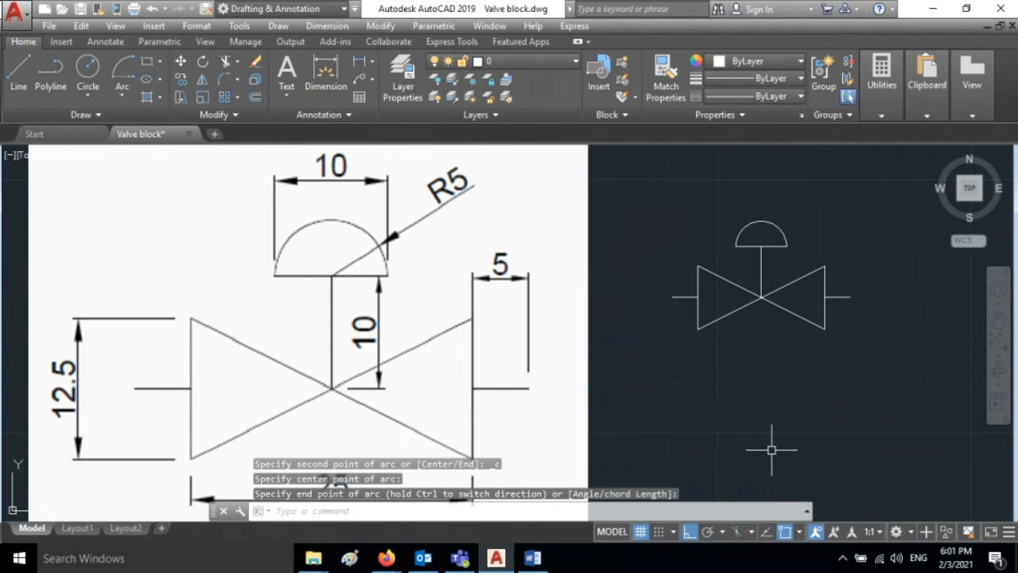
# Switch to the Word exercise document, review the undimensioned valve symbol and the block instruction, and return to AutoCAD
pyautogui.click(532, 557)
pyautogui.scroll(3, 752, 246)
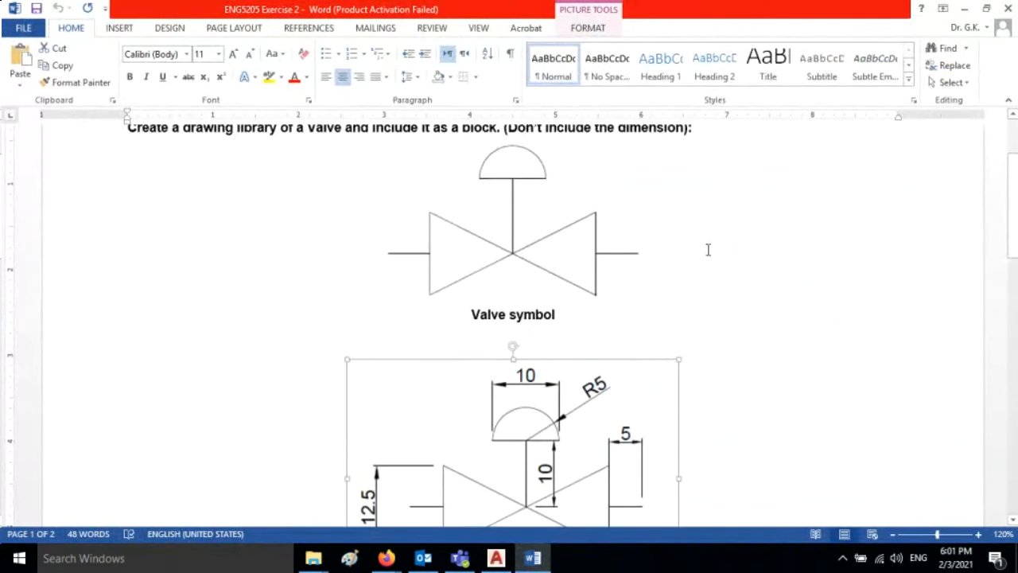
pyautogui.click(572, 250)
pyautogui.click(733, 289)
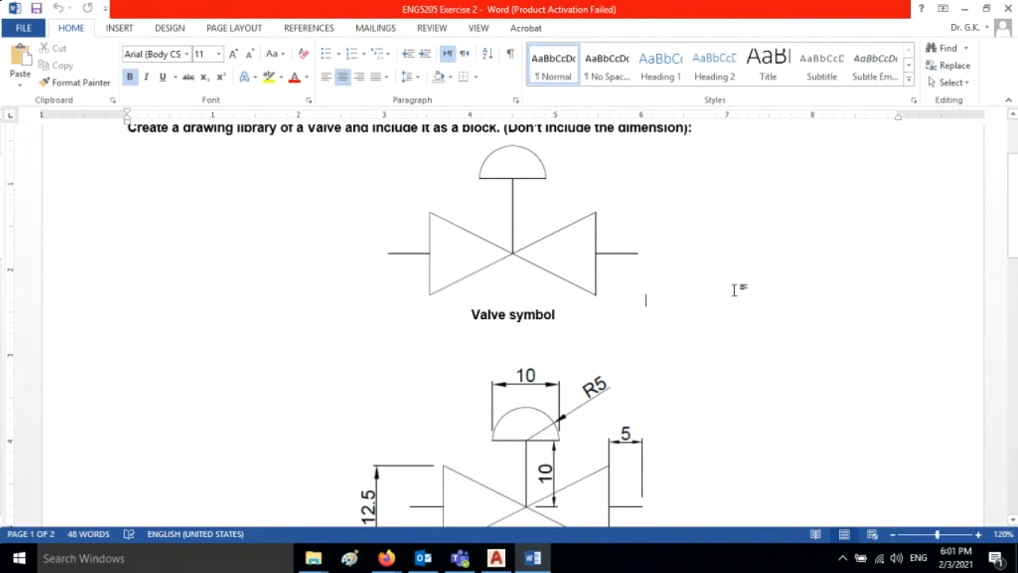
pyautogui.hotkey('alt', 'Tab')
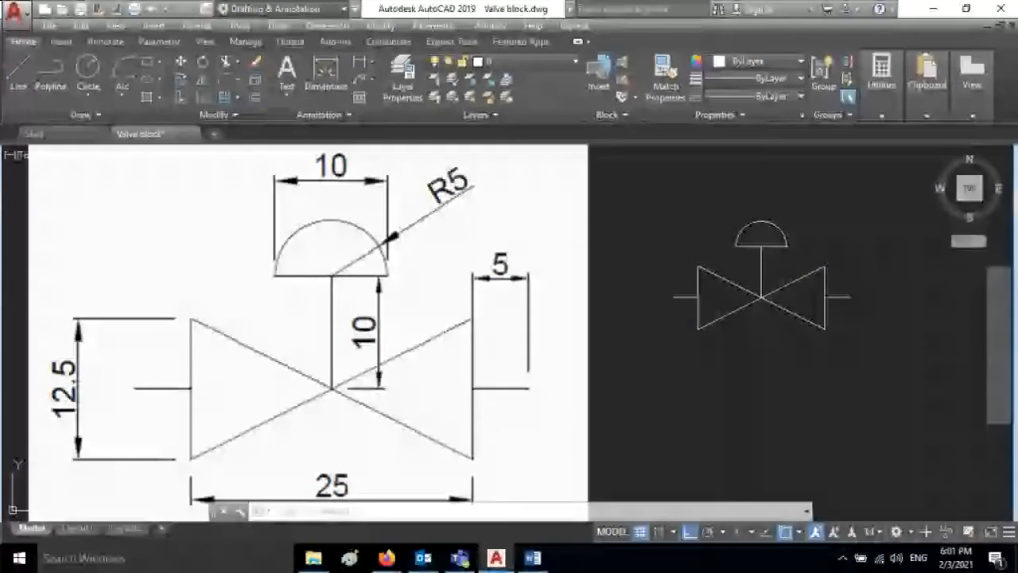
# Delete the pasted reference picture beside the valve symbol
pyautogui.click(521, 334)
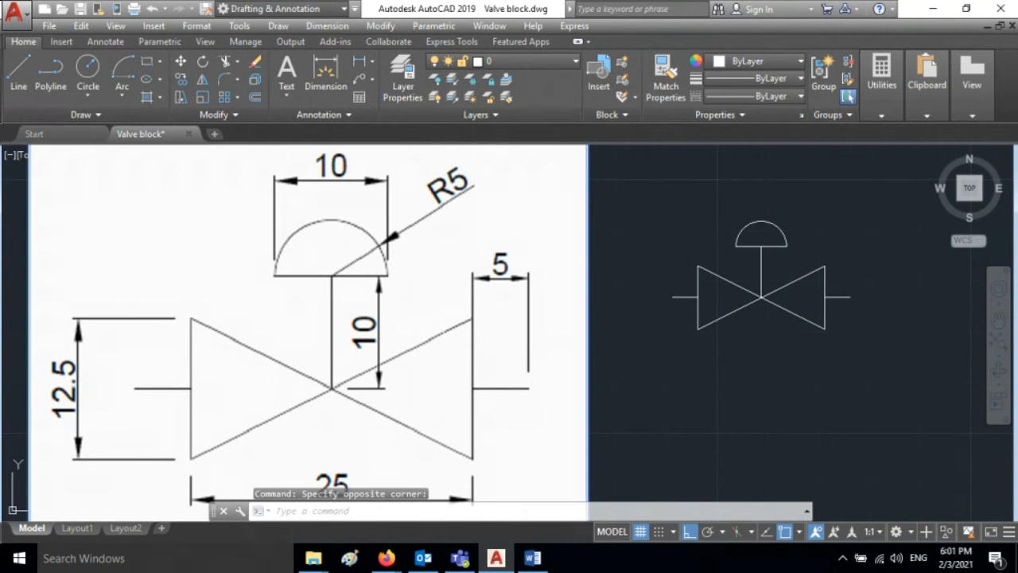
pyautogui.press('Delete')
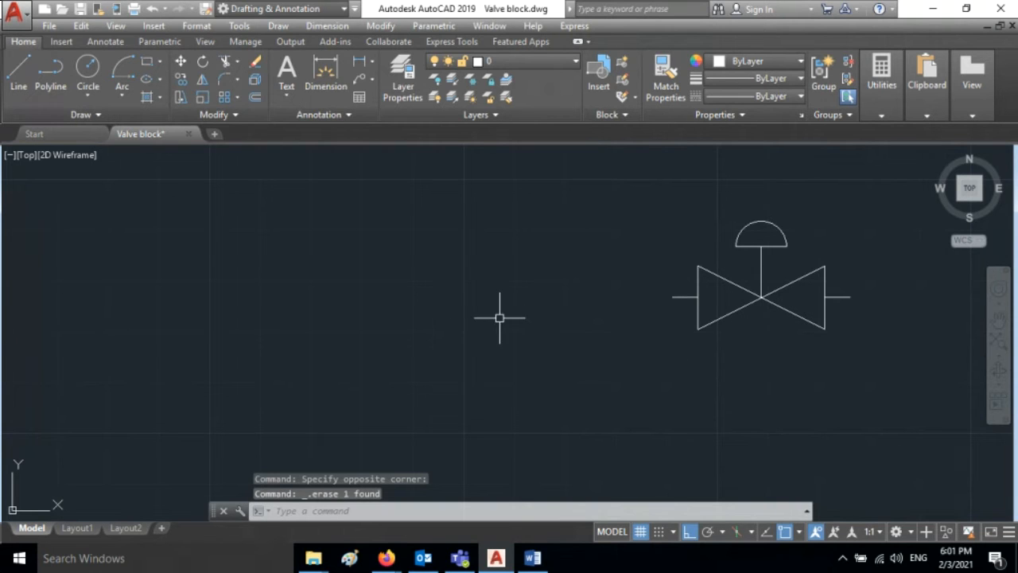
pyautogui.scroll(-2, 566, 334)
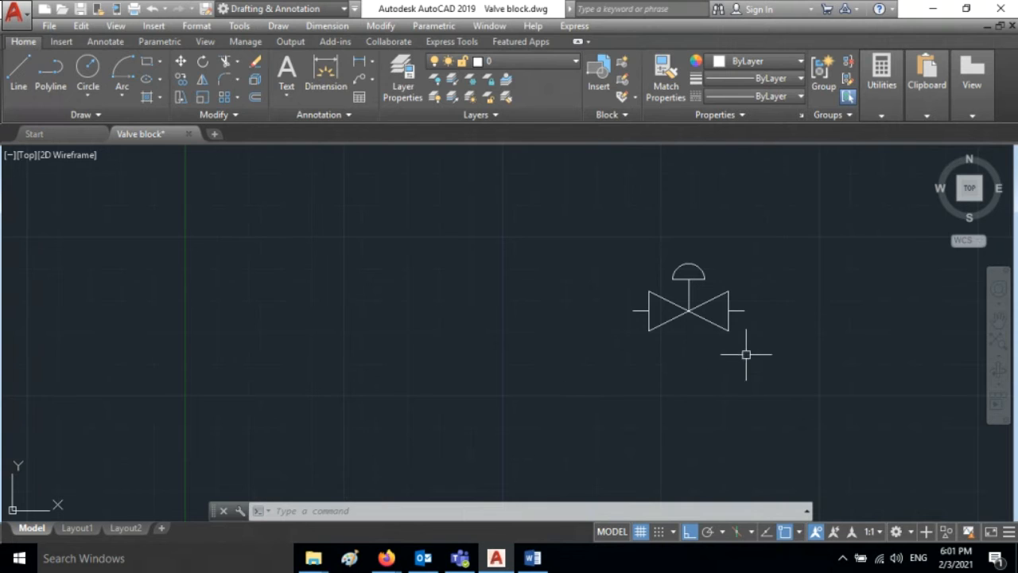
pyautogui.moveTo(746, 350); pyautogui.dragTo(470, 354, button='middle')
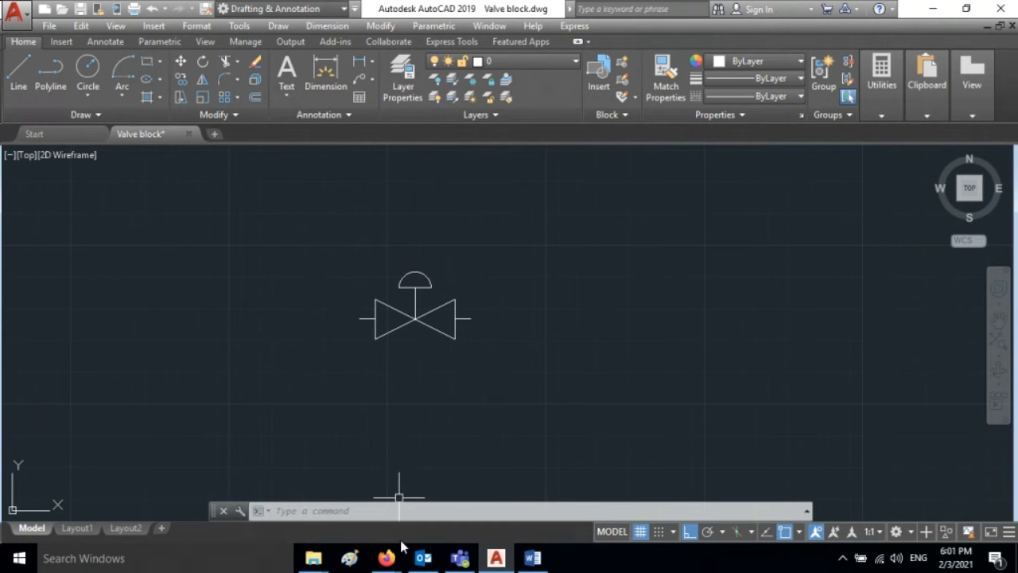
pyautogui.moveTo(386, 558)
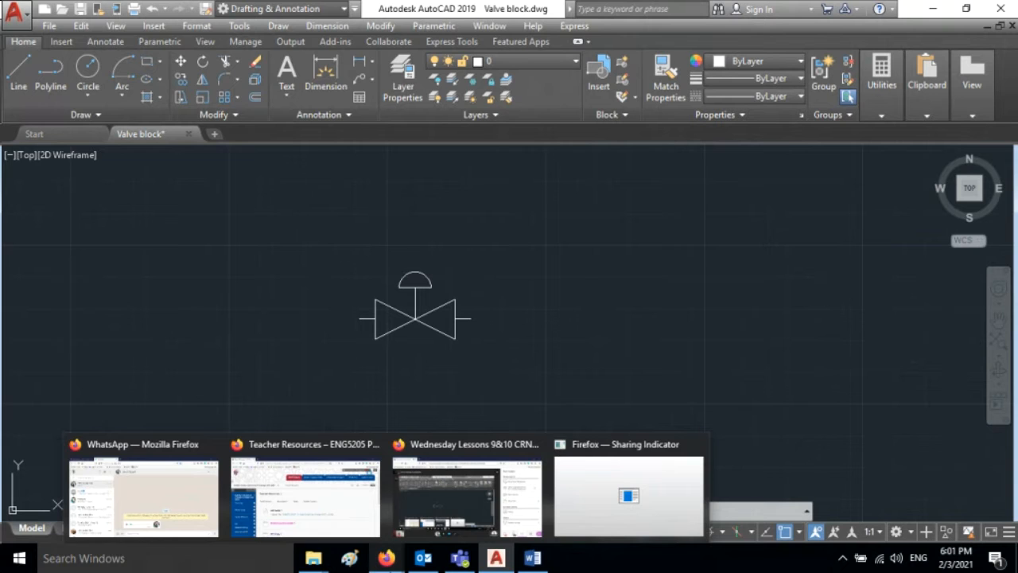
pyautogui.click(649, 275)
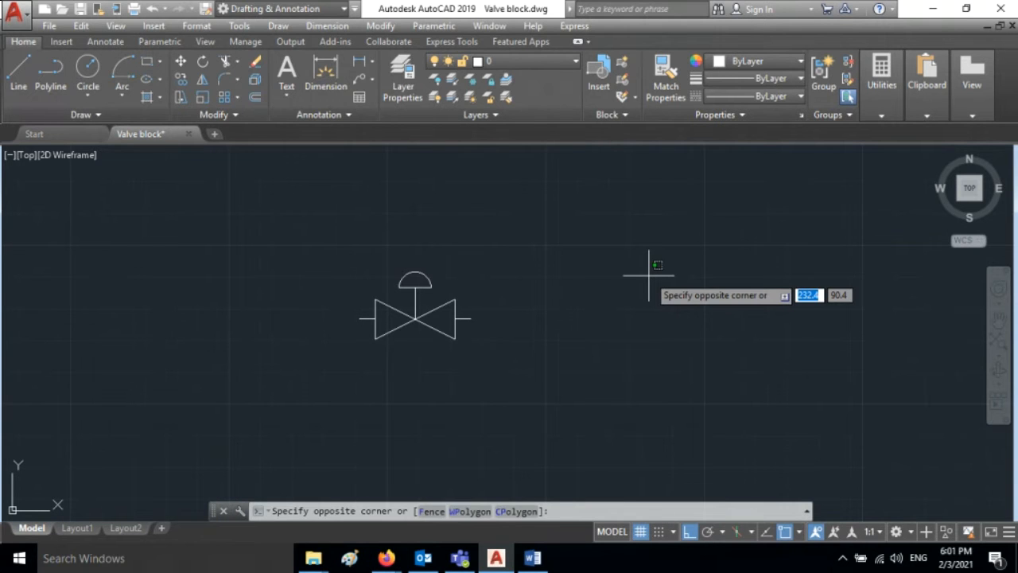
pyautogui.press('Escape')
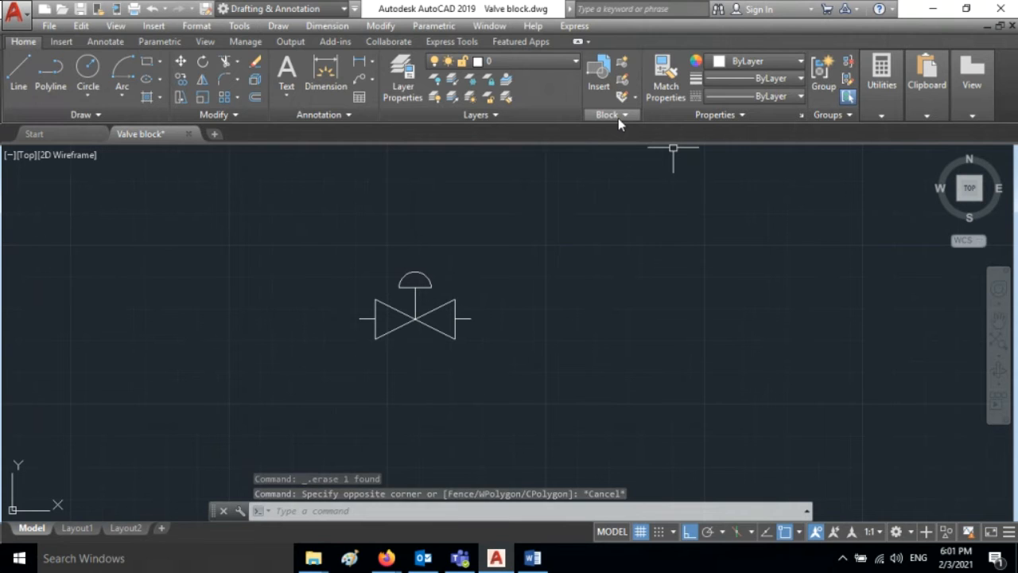
# Define the whole valve symbol as a block named Valve, converted to block, with the left stub's outer endpoint as base point
pyautogui.click(621, 66)
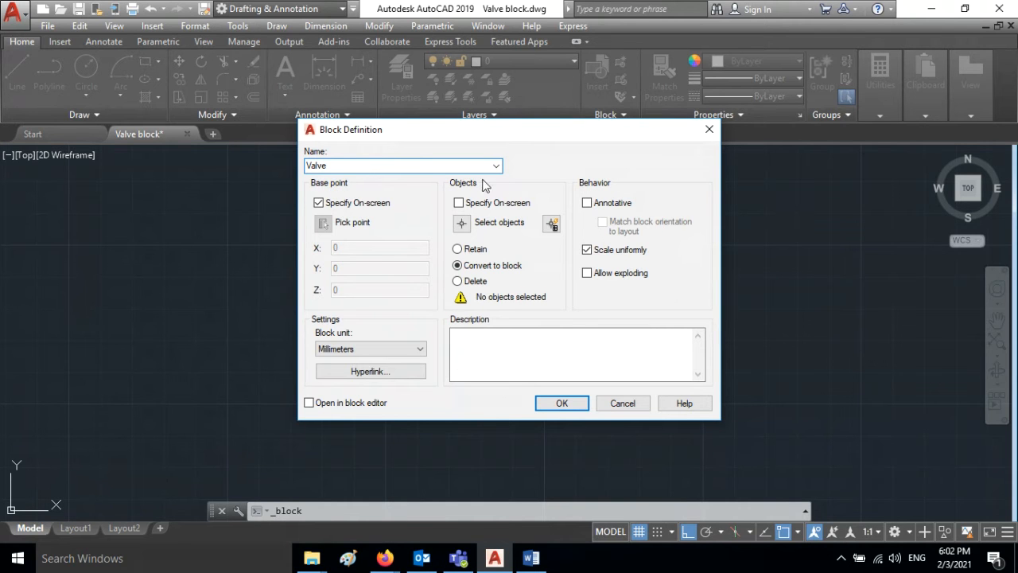
pyautogui.click(461, 223)
pyautogui.click(489, 359)
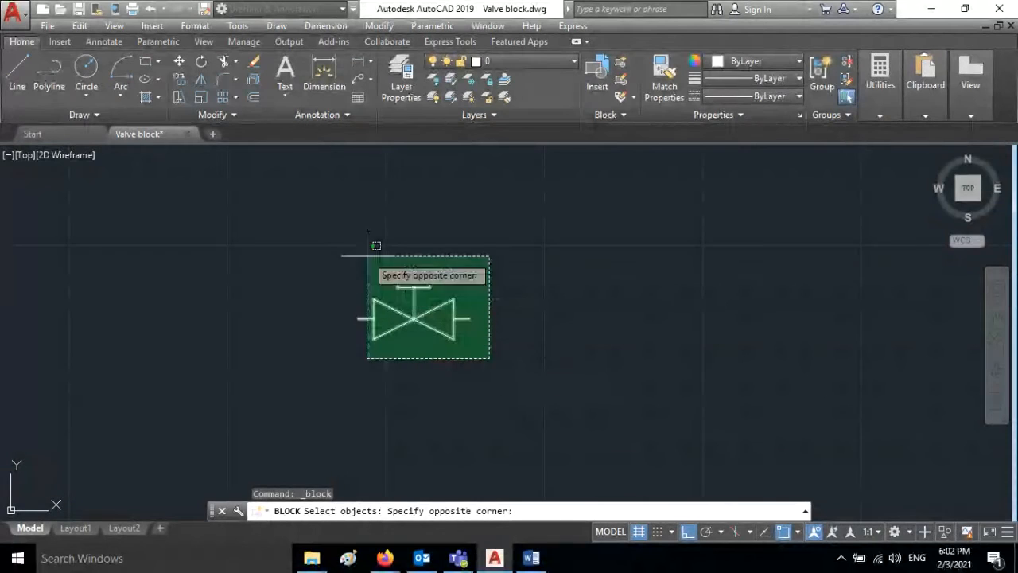
pyautogui.click(341, 246)
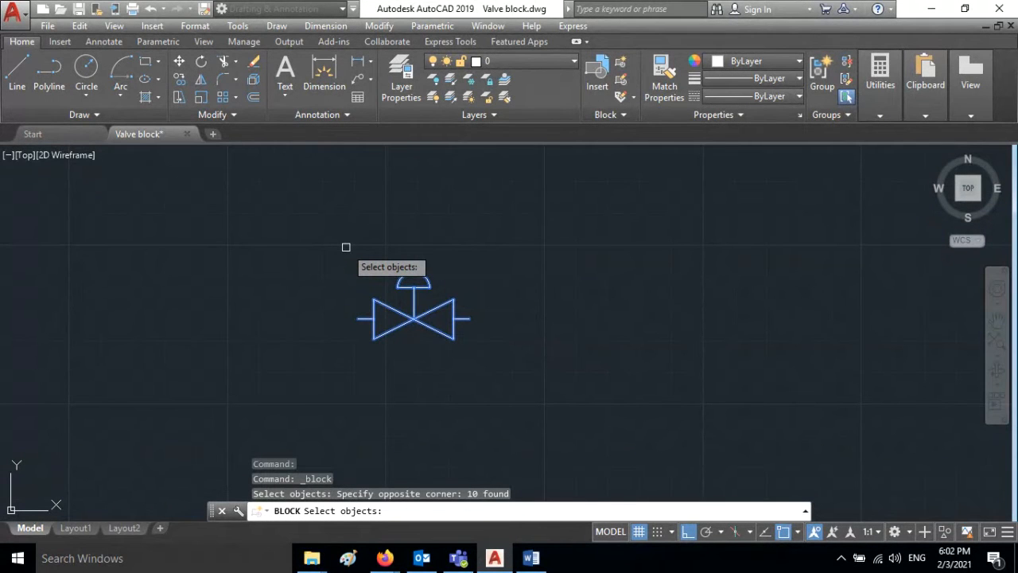
pyautogui.press('Return')
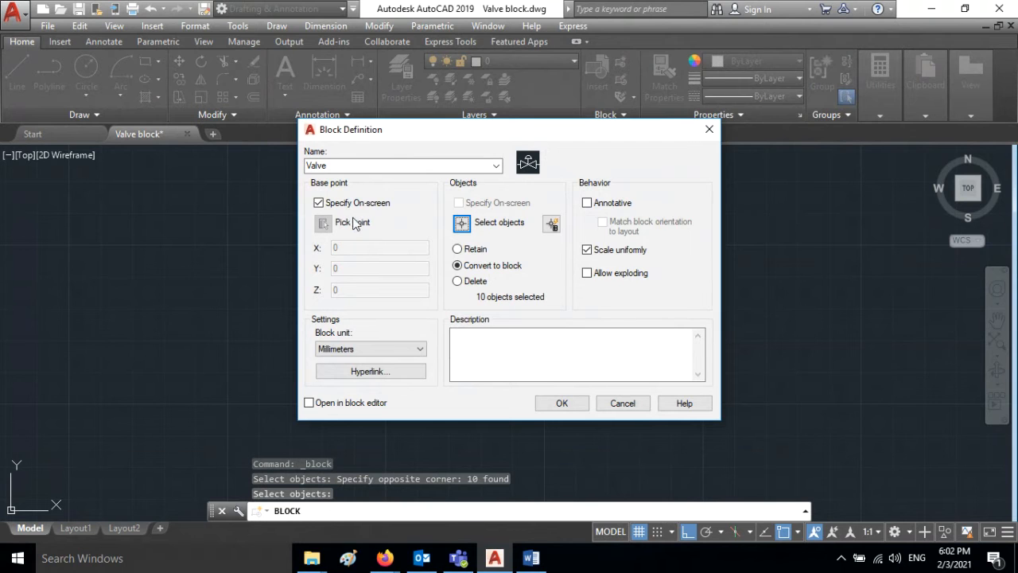
pyautogui.click(563, 404)
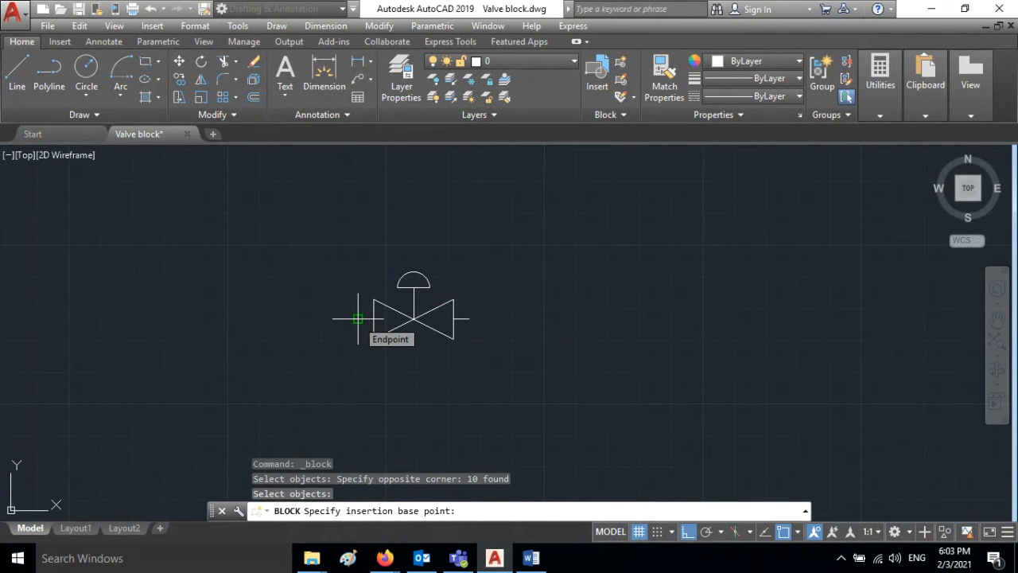
pyautogui.click(357, 319)
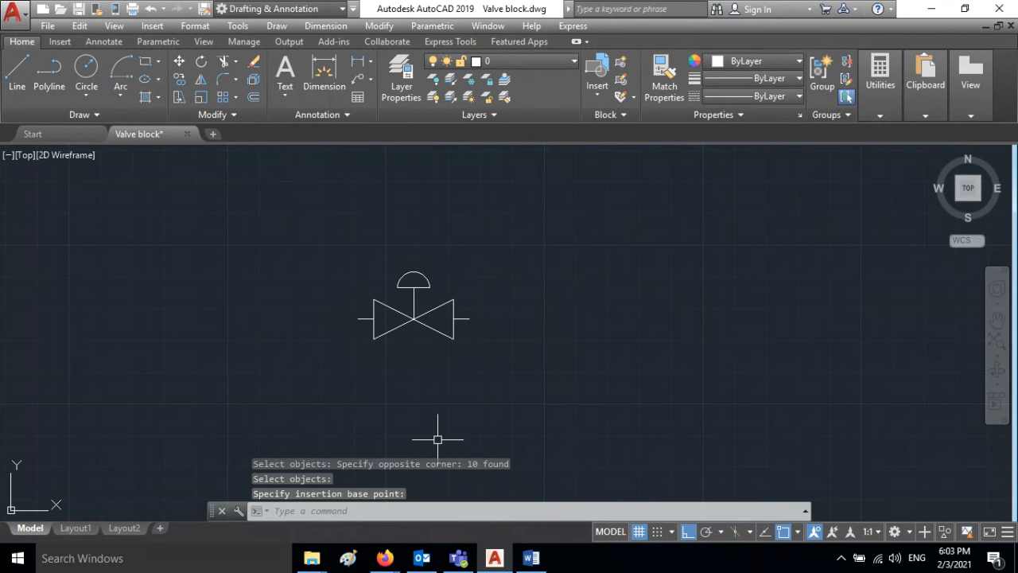
# Check that the valve symbol selects as a single object and look for Valve among the insertable blocks
pyautogui.click(438, 334)
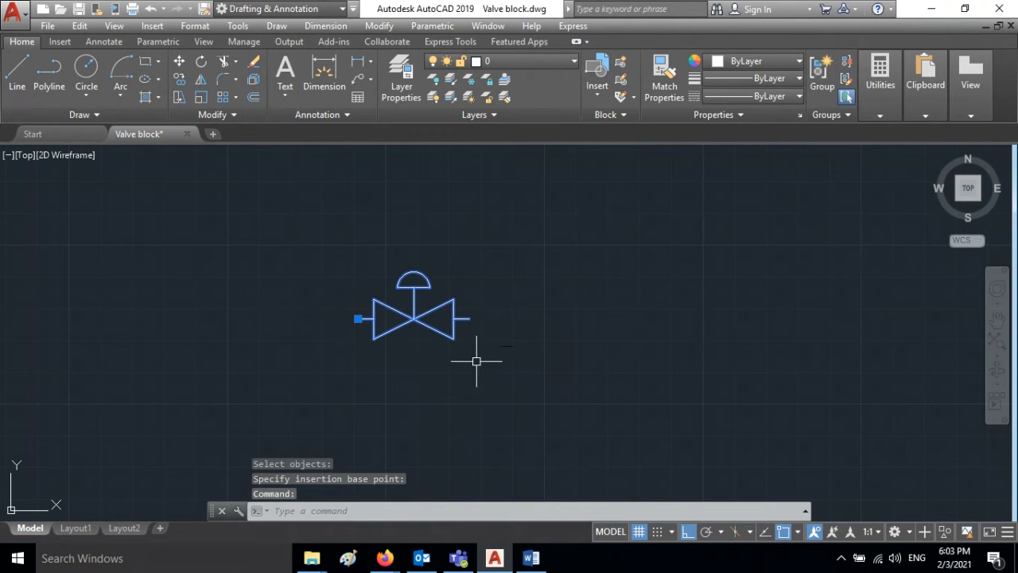
pyautogui.press('Escape')
pyautogui.press('Escape')
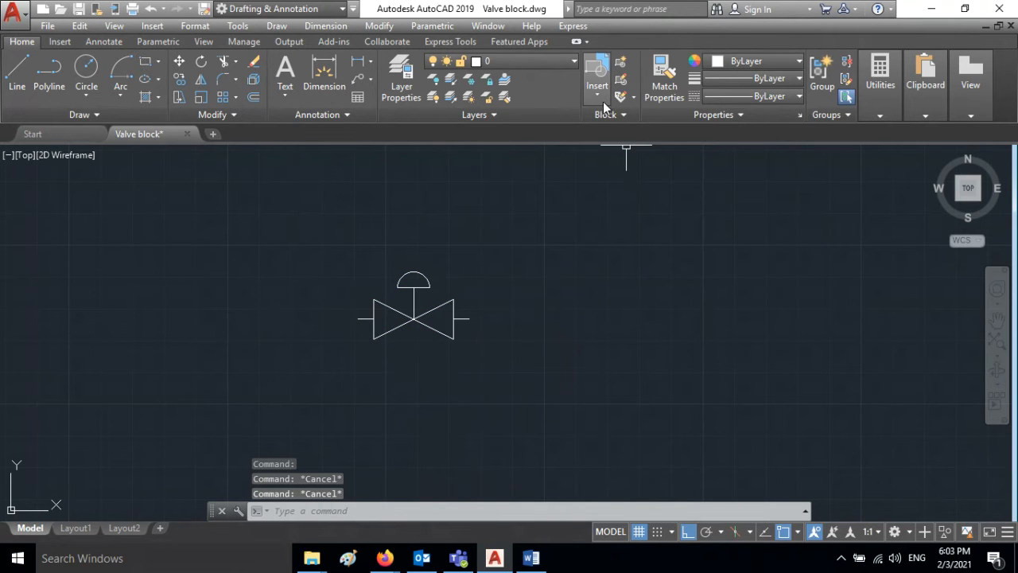
pyautogui.click(598, 94)
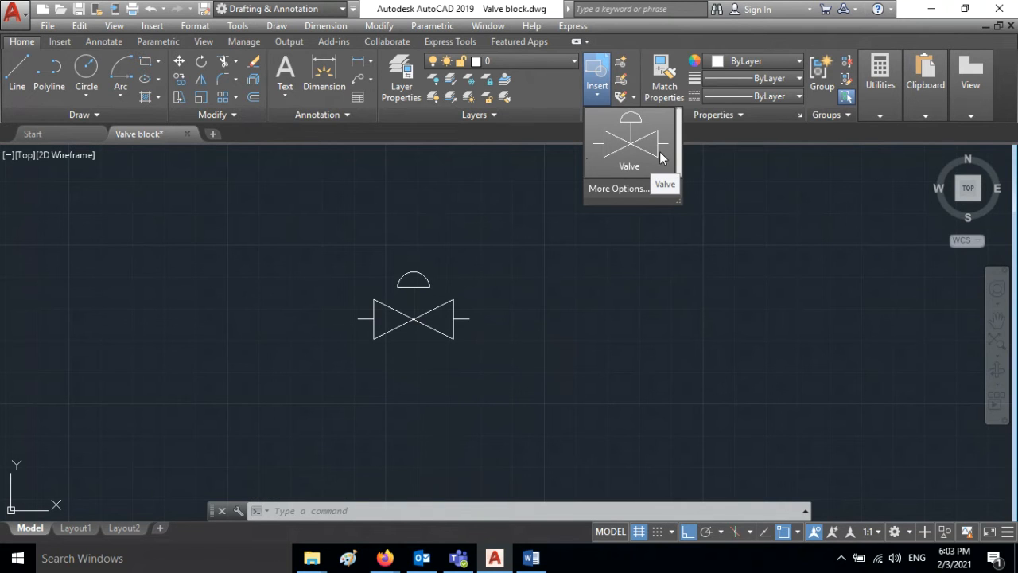
pyautogui.click(551, 355)
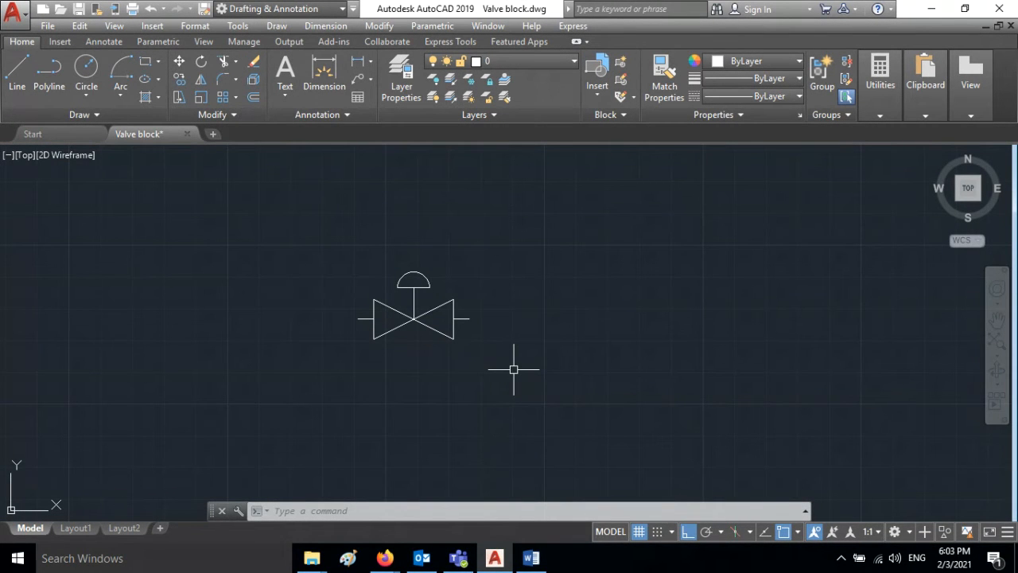
# Switch to the Word exercise document and review the dimensioned piping layout in part B
pyautogui.click(533, 558)
pyautogui.scroll(-15, 701, 396)
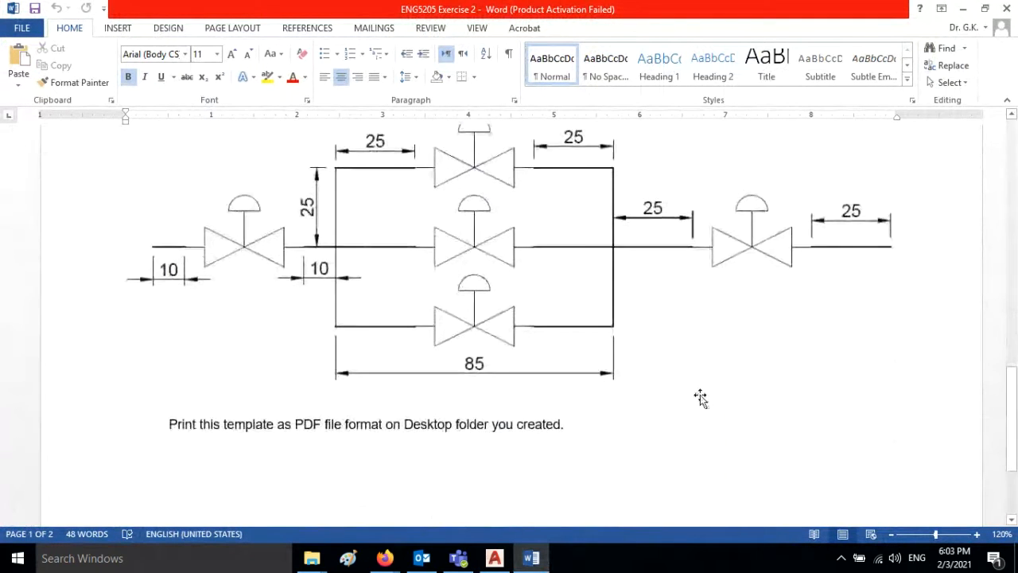
pyautogui.scroll(2, 700, 398)
pyautogui.scroll(-1, 700, 398)
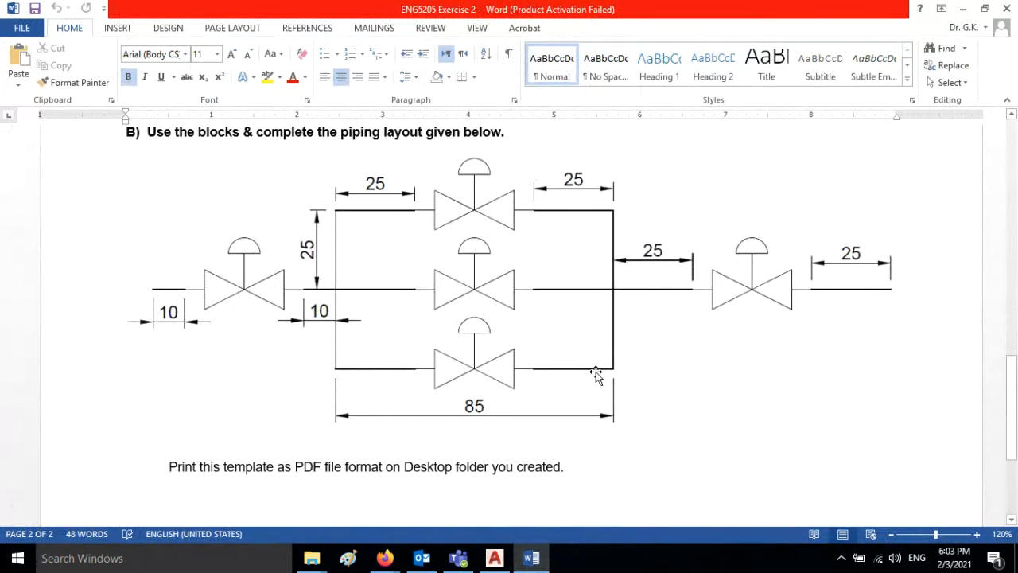
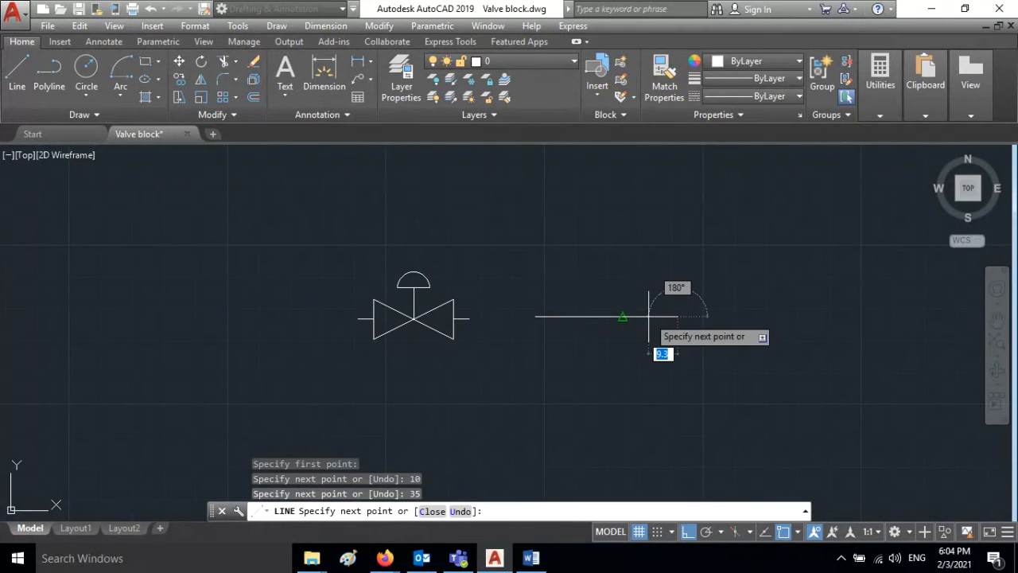
# Continue the pipe line with segments of 10 mm right, 25 mm up and 25 mm right
pyautogui.write('10')
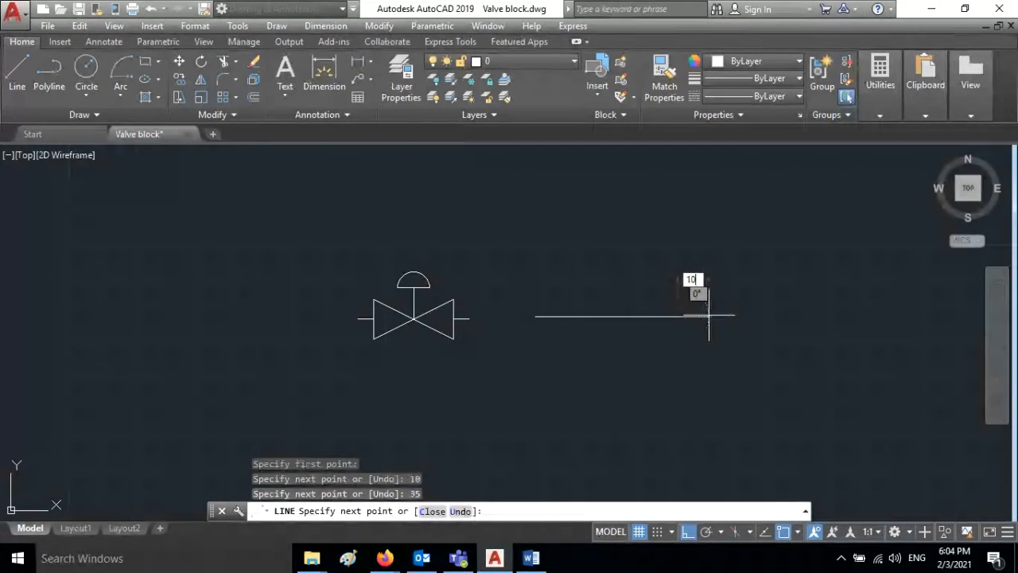
pyautogui.press('Return')
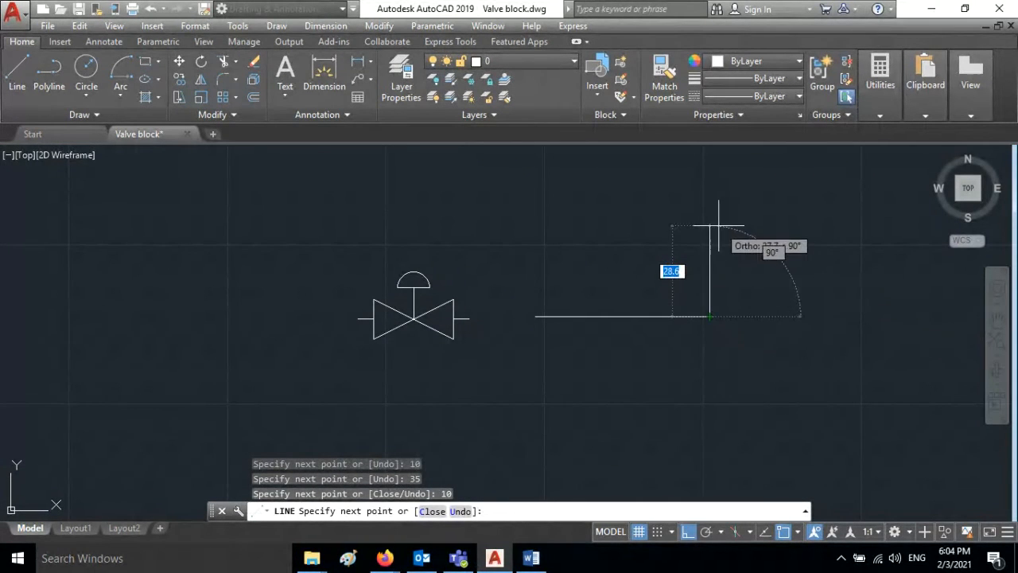
pyautogui.write('25')
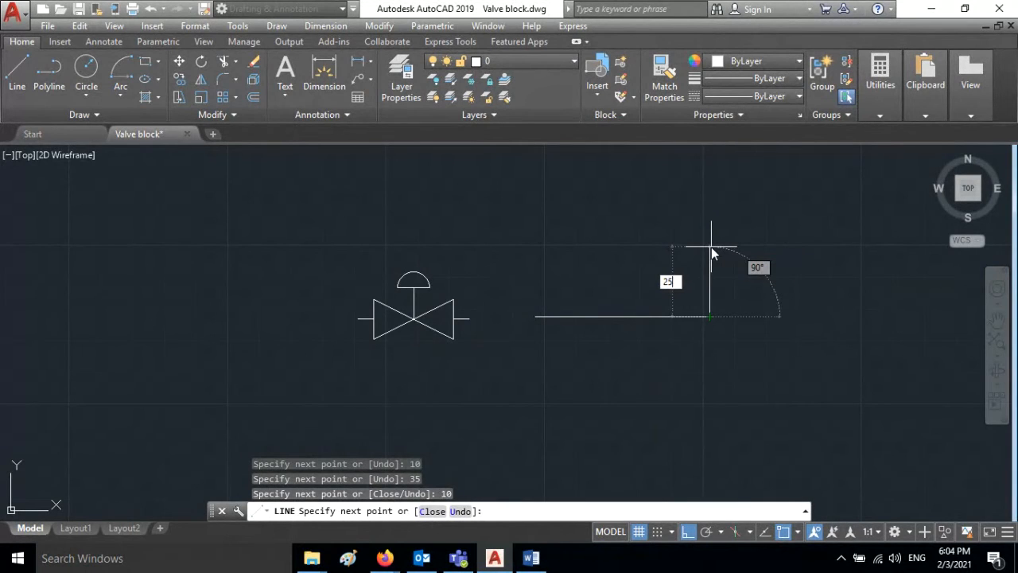
pyautogui.press('Return')
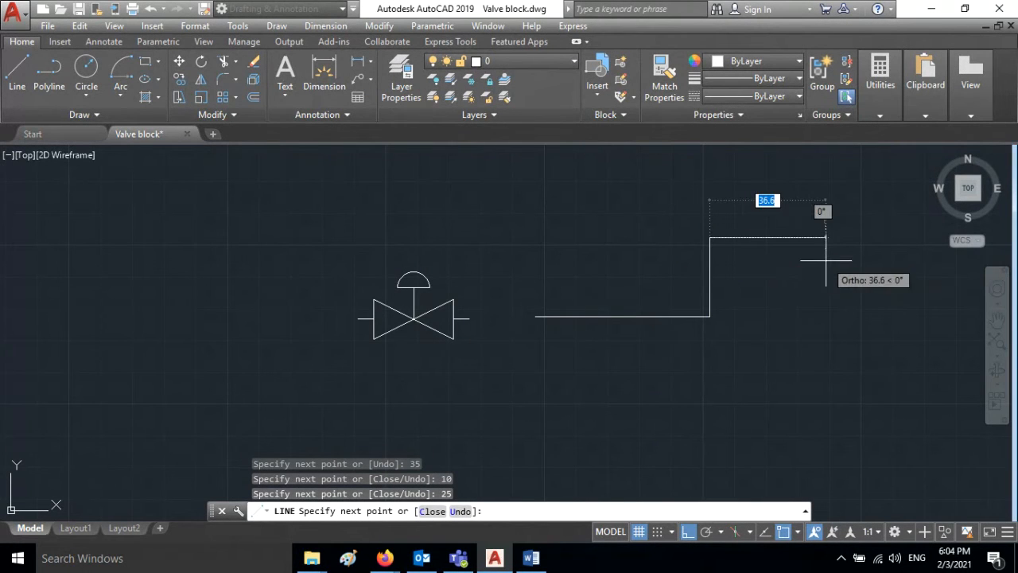
pyautogui.write('25')
pyautogui.press('Return')
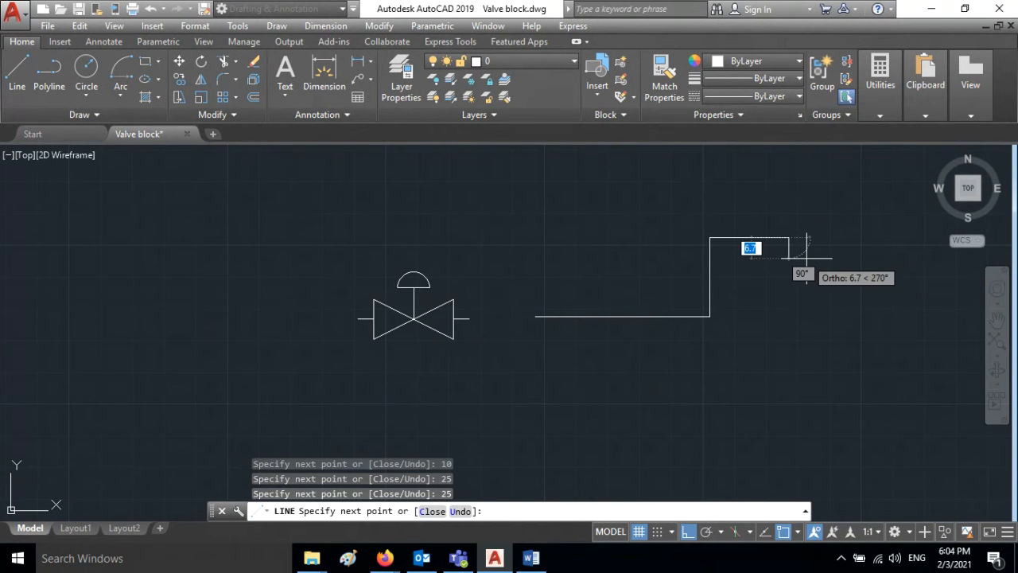
# Check the piping layout in Word, return to AutoCAD and extend the upper pipe line right by 35 mm and 25 mm
pyautogui.hotkey('alt', 'Tab')
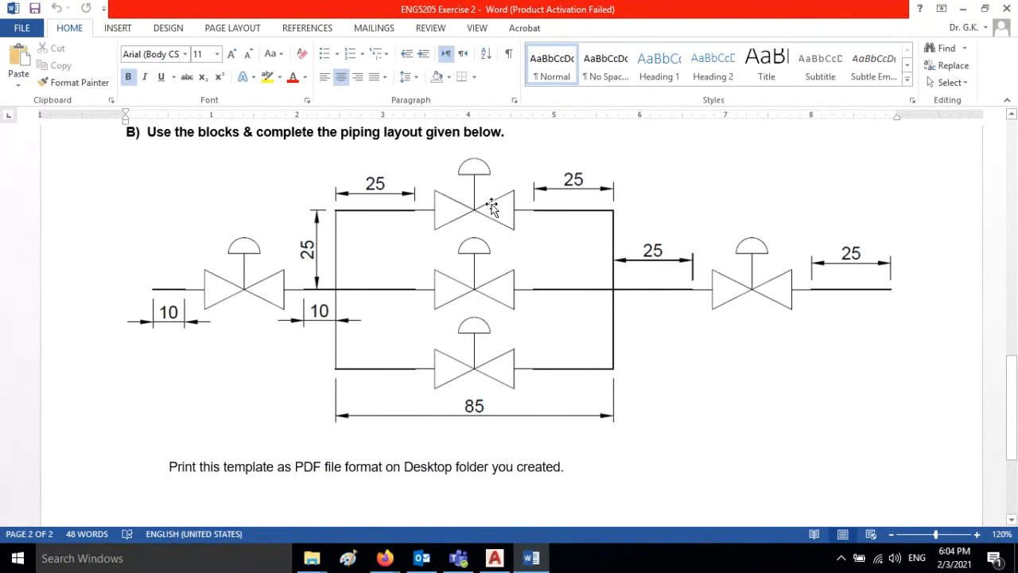
pyautogui.hotkey('alt', 'Tab')
pyautogui.write('3')
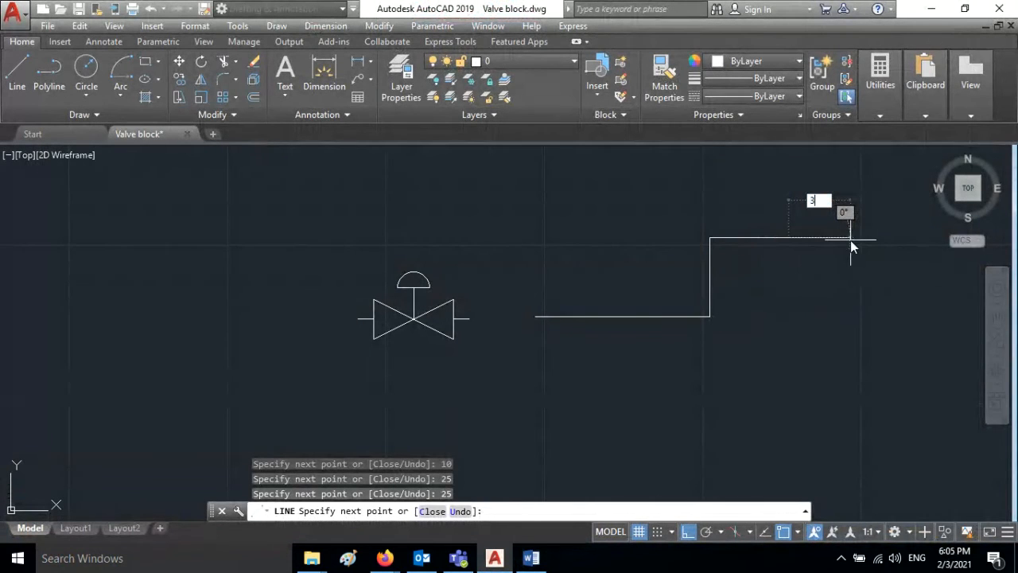
pyautogui.write('5')
pyautogui.press('Return')
pyautogui.moveTo(878, 270); pyautogui.dragTo(709, 277, button='middle')
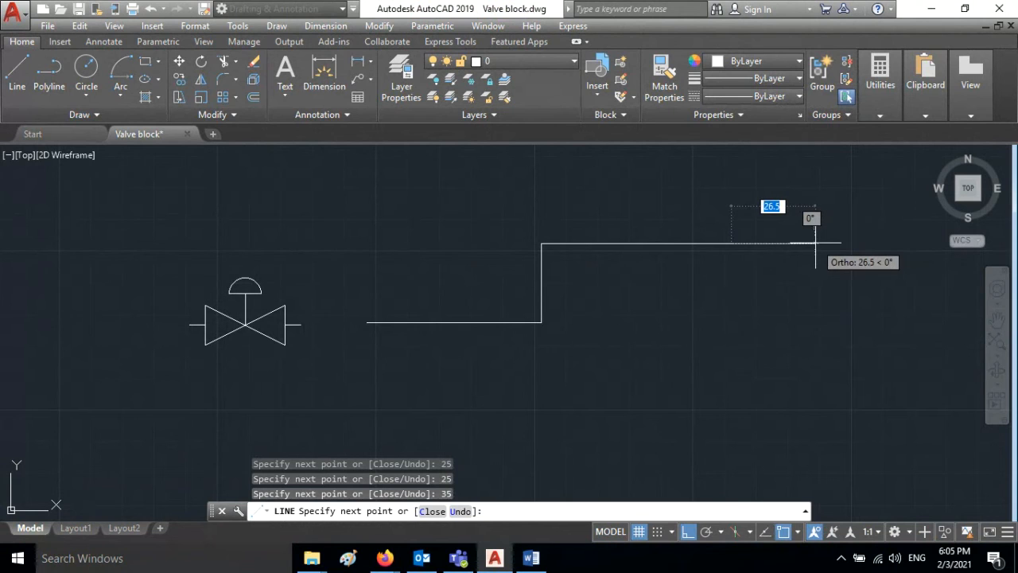
pyautogui.write('25')
pyautogui.press('Return')
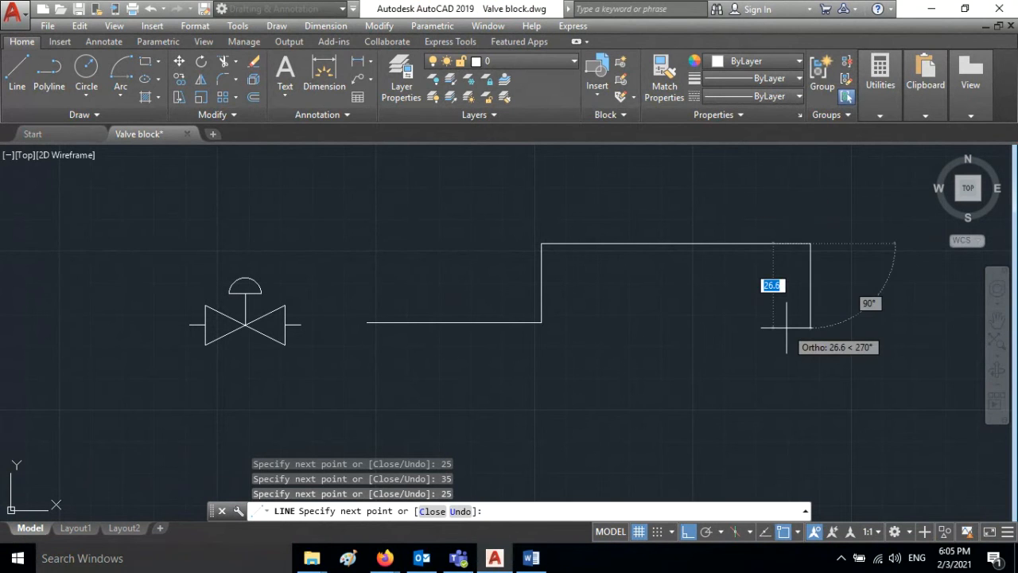
# Continue the pipe line 25 mm down and 25 mm right to form the start of the outlet run
pyautogui.write('25')
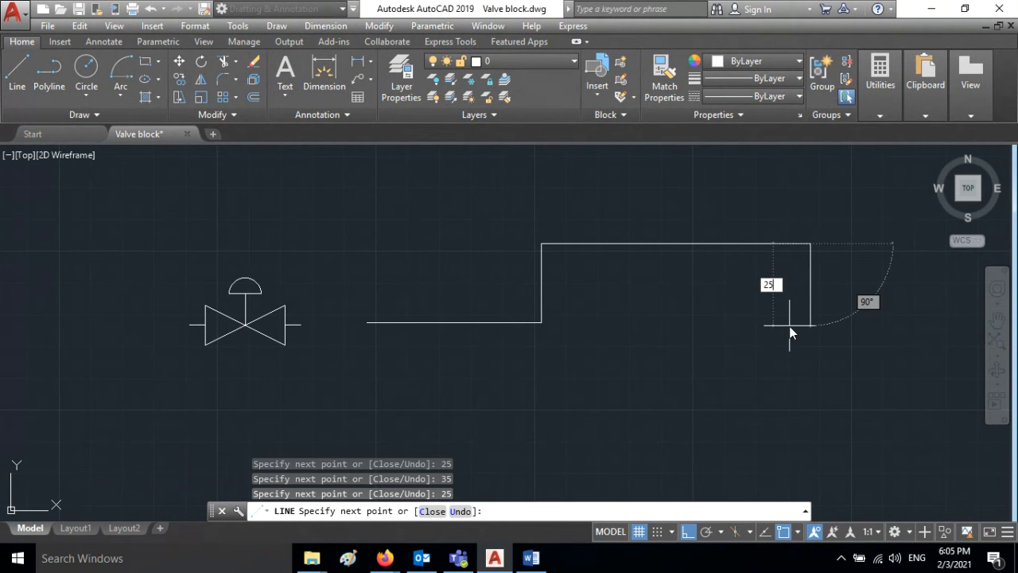
pyautogui.press('Return')
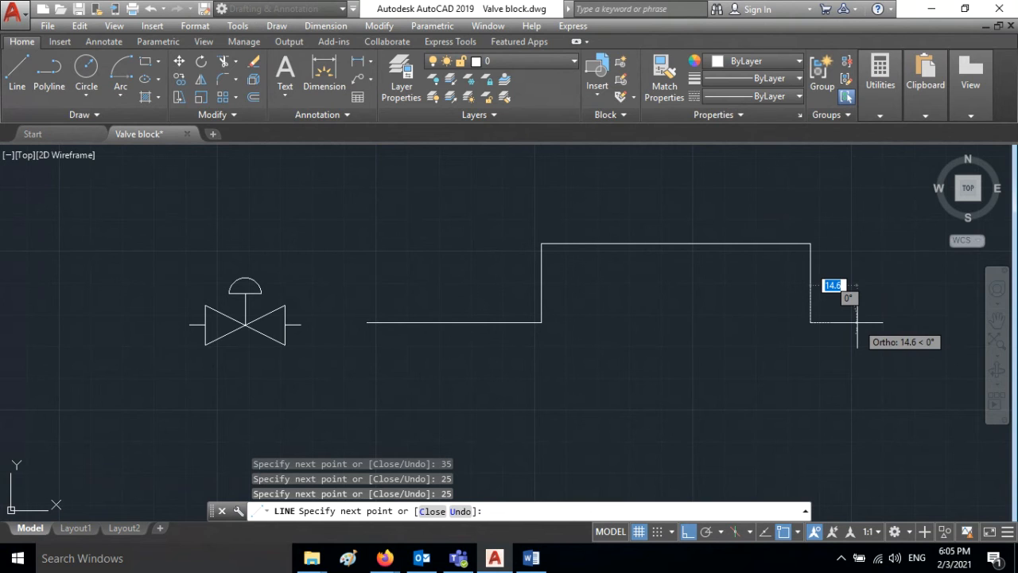
pyautogui.write('25')
pyautogui.press('Return')
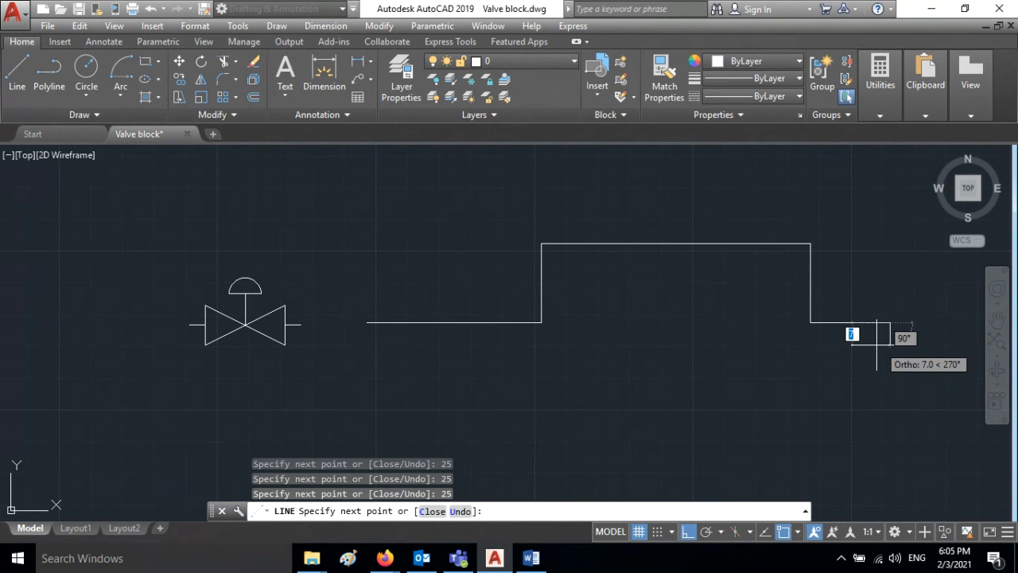
# Extend the outlet run right with 35 mm and 25 mm segments and finish the line
pyautogui.moveTo(924, 327); pyautogui.dragTo(846, 341, button='middle')
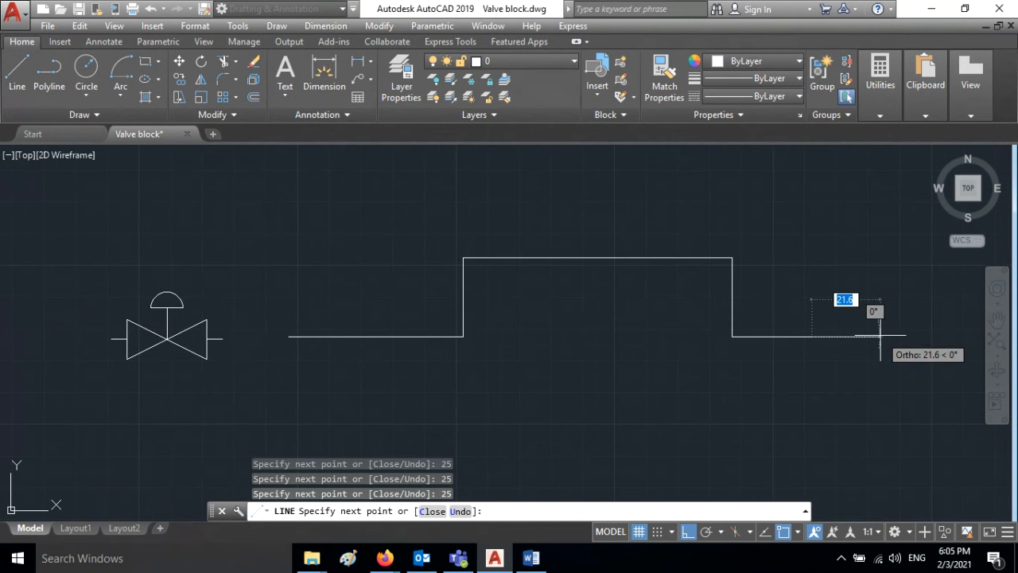
pyautogui.click(890, 336)
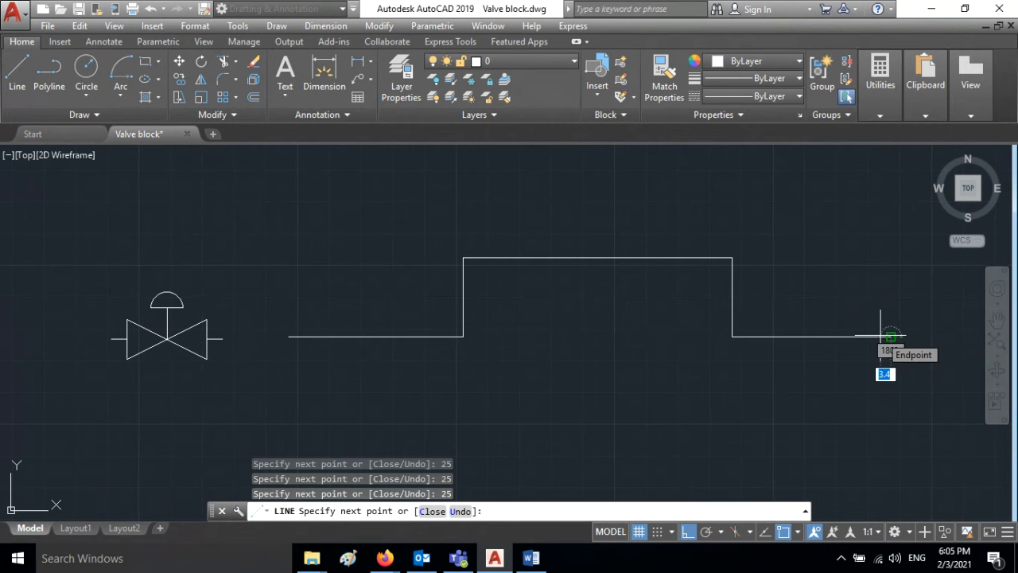
pyautogui.hotkey('ctrl', 'z')
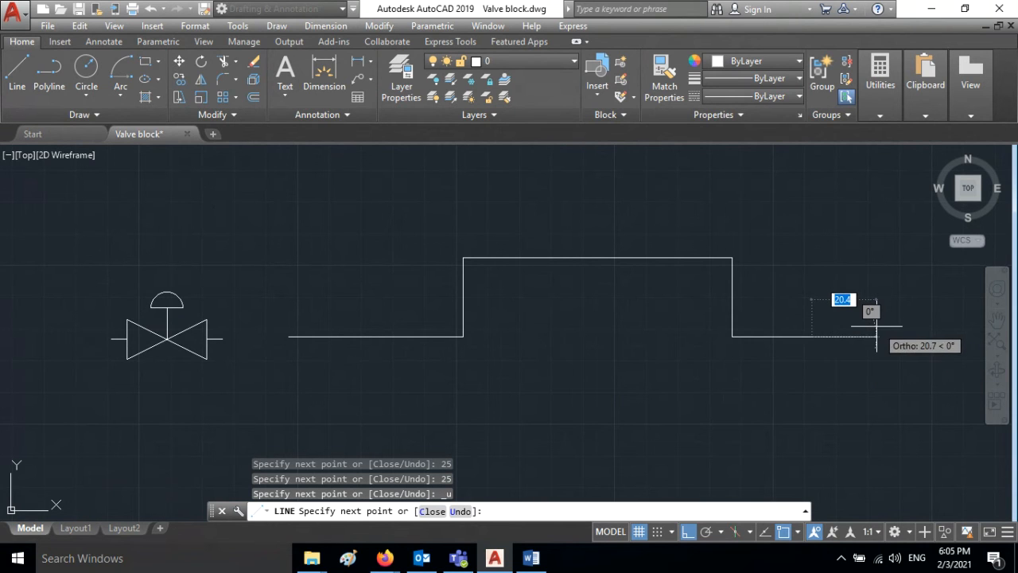
pyautogui.write('35')
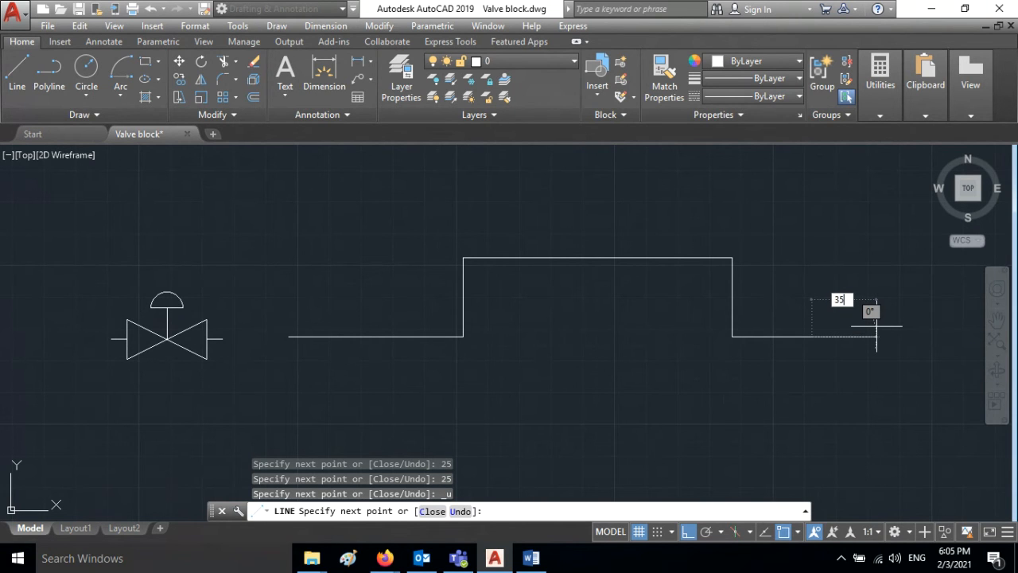
pyautogui.press('Return')
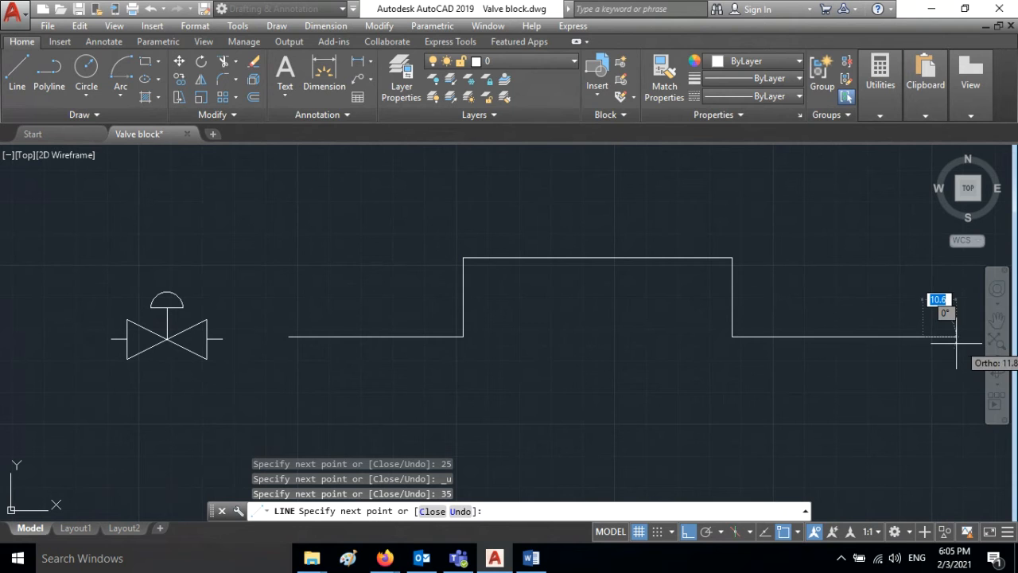
pyautogui.write('25')
pyautogui.press('Return')
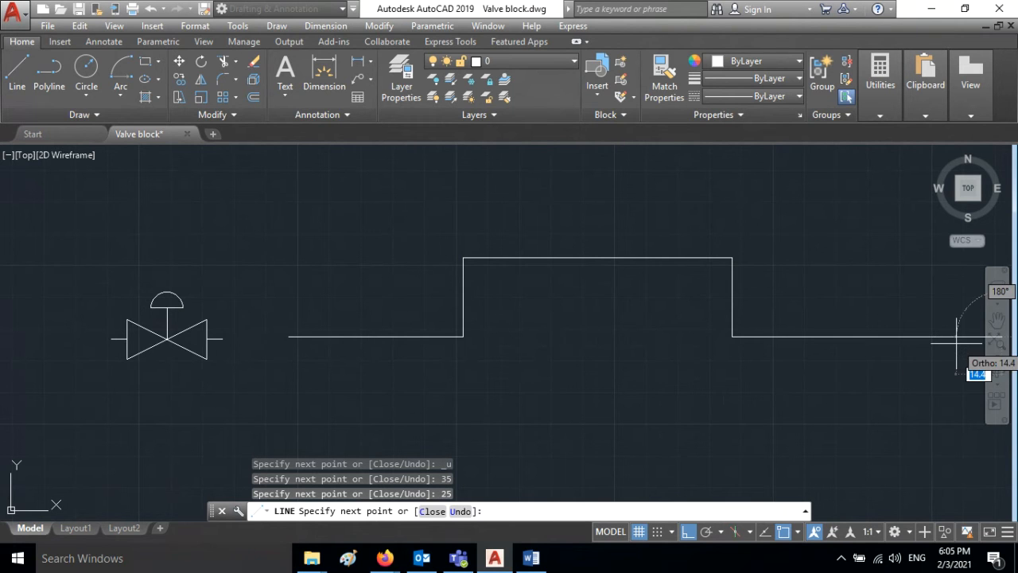
pyautogui.press('Return')
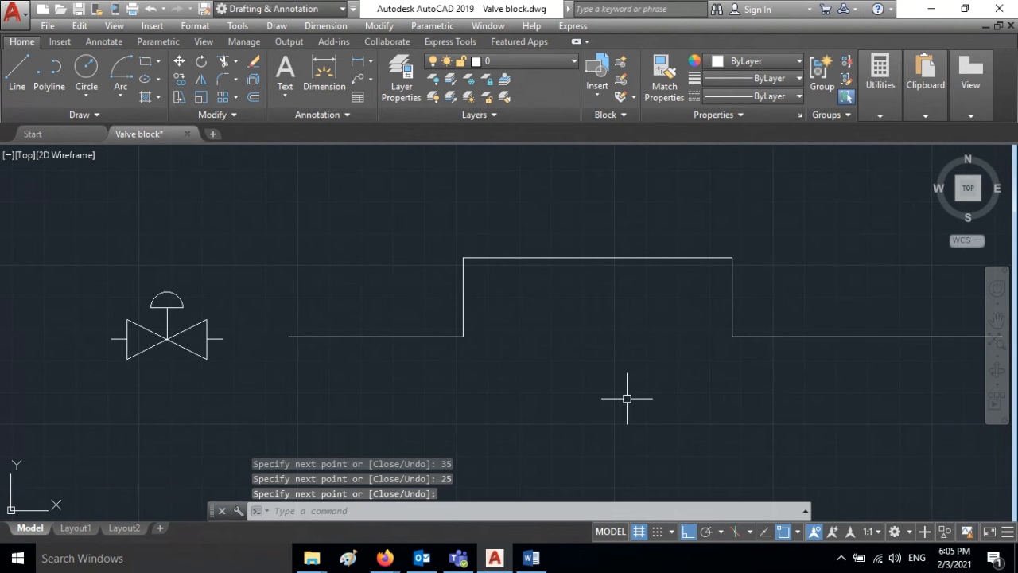
# Delete the 35 mm segment between the two 10 mm segments of the inlet pipe to leave a valve gap
pyautogui.moveTo(625, 397); pyautogui.dragTo(528, 386, button='middle')
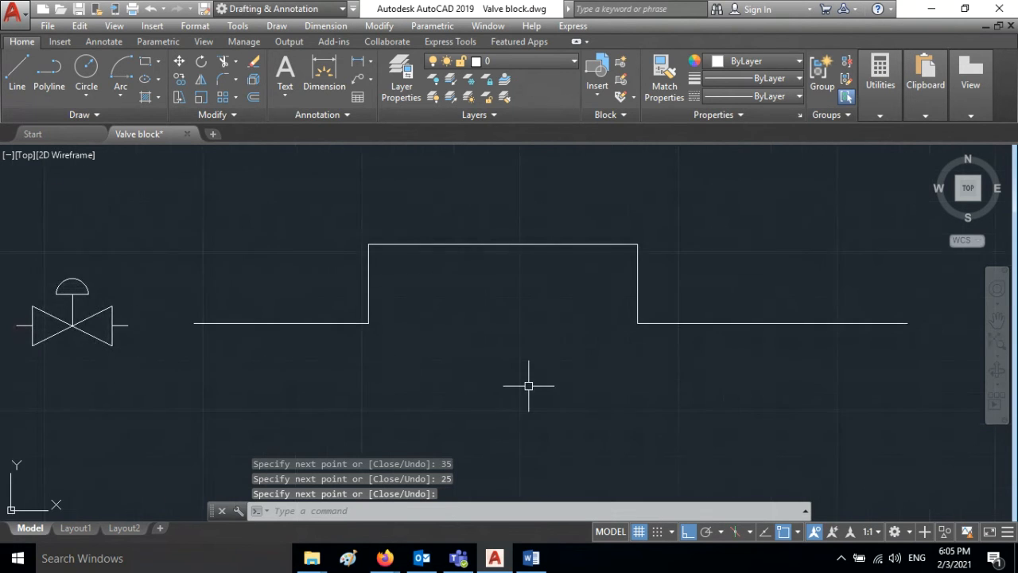
pyautogui.click(289, 324)
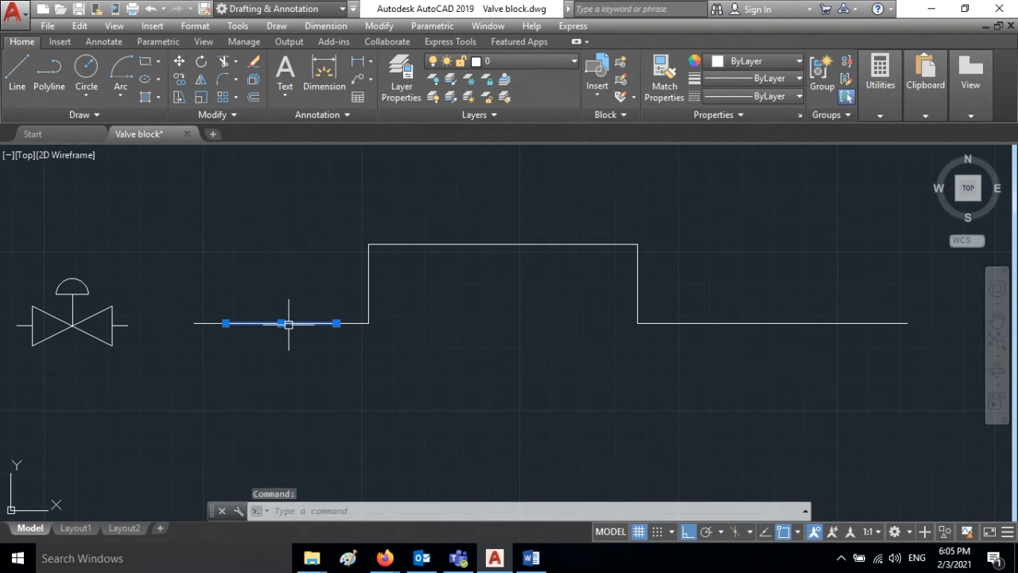
pyautogui.press('Delete')
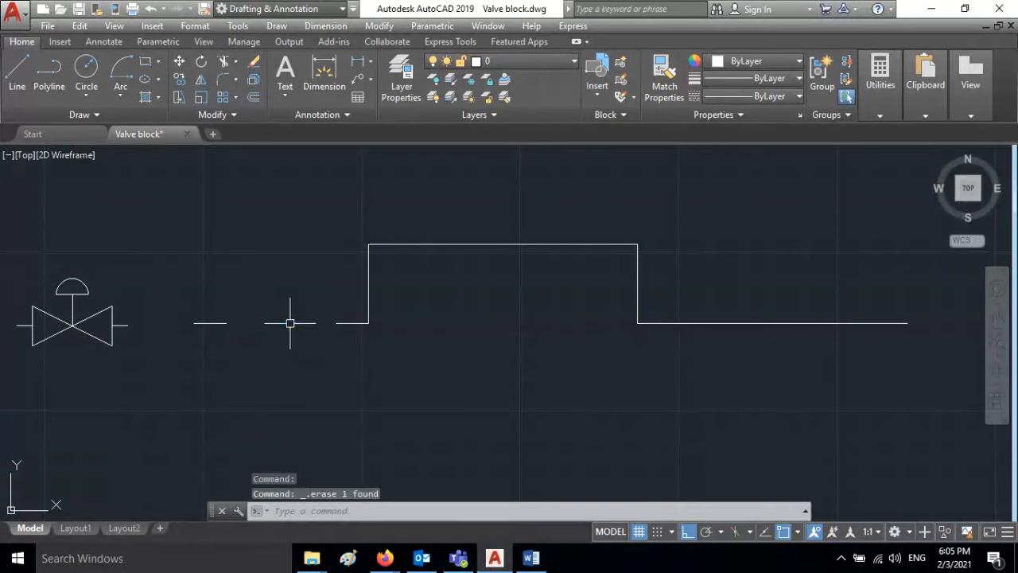
# Delete the 35 mm middle segments of the upper pipe and the outlet run to leave valve gaps
pyautogui.click(525, 244)
pyautogui.press('Delete')
pyautogui.click(800, 322)
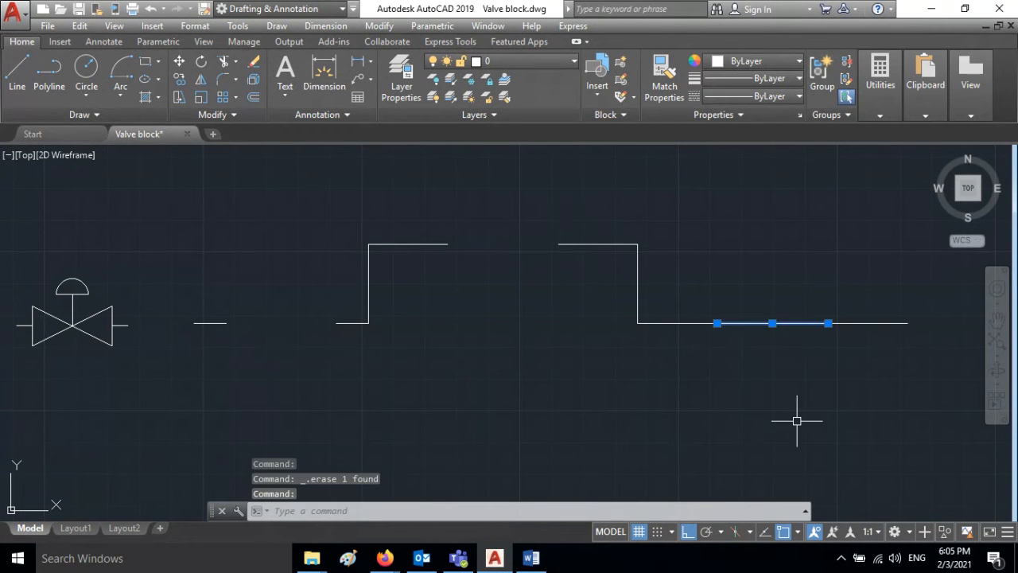
pyautogui.press('Delete')
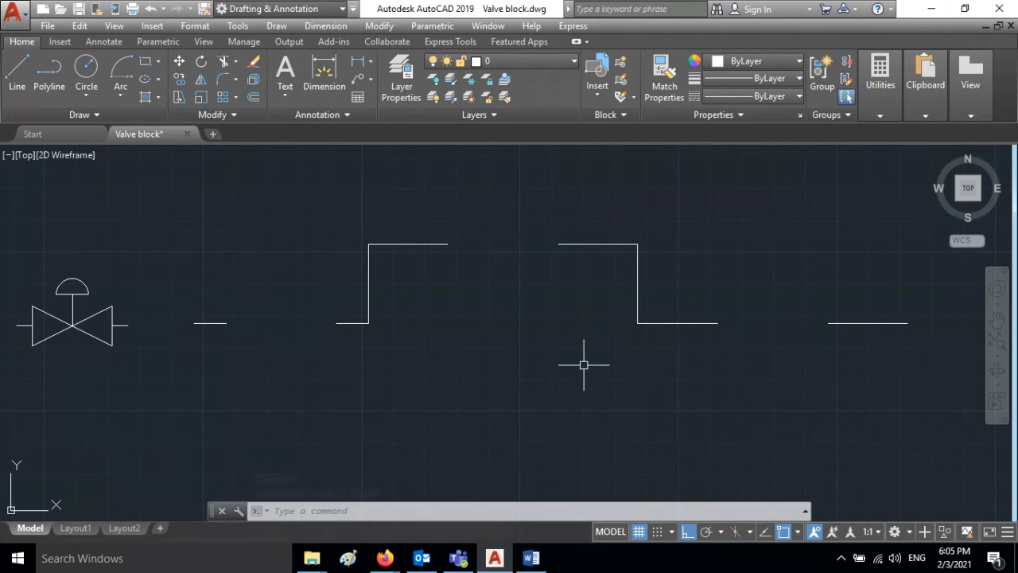
# Check the piping layout in Word, return to AutoCAD and draw a 25 mm line down from the inlet pipe's junction
pyautogui.hotkey('alt', 'Tab')
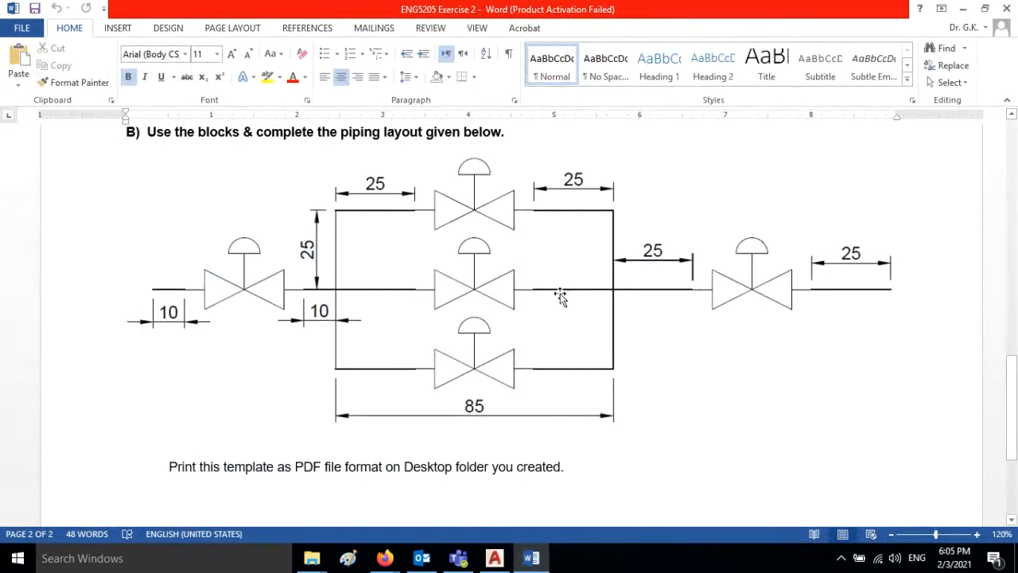
pyautogui.hotkey('alt', 'Tab')
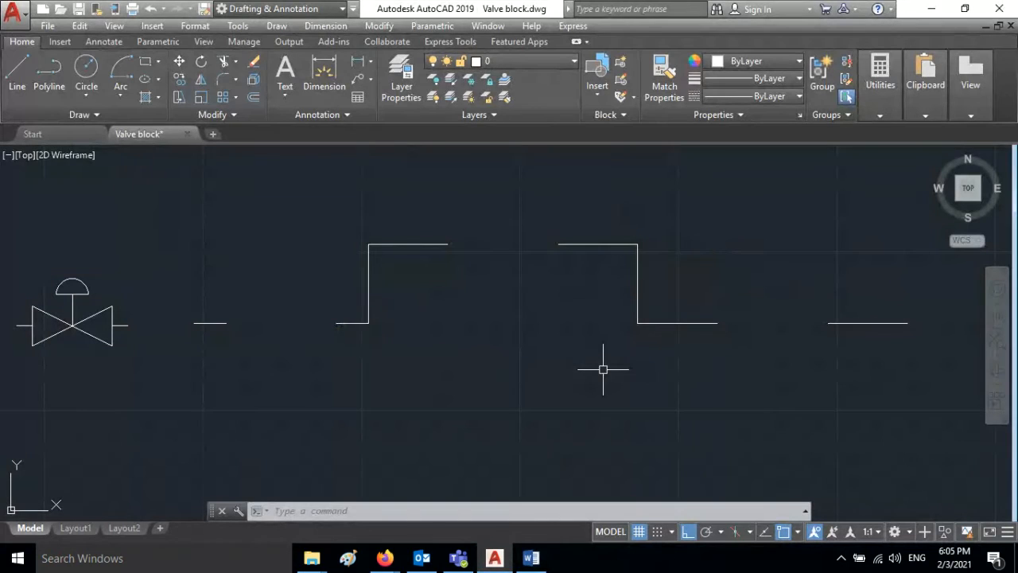
pyautogui.click(15, 73)
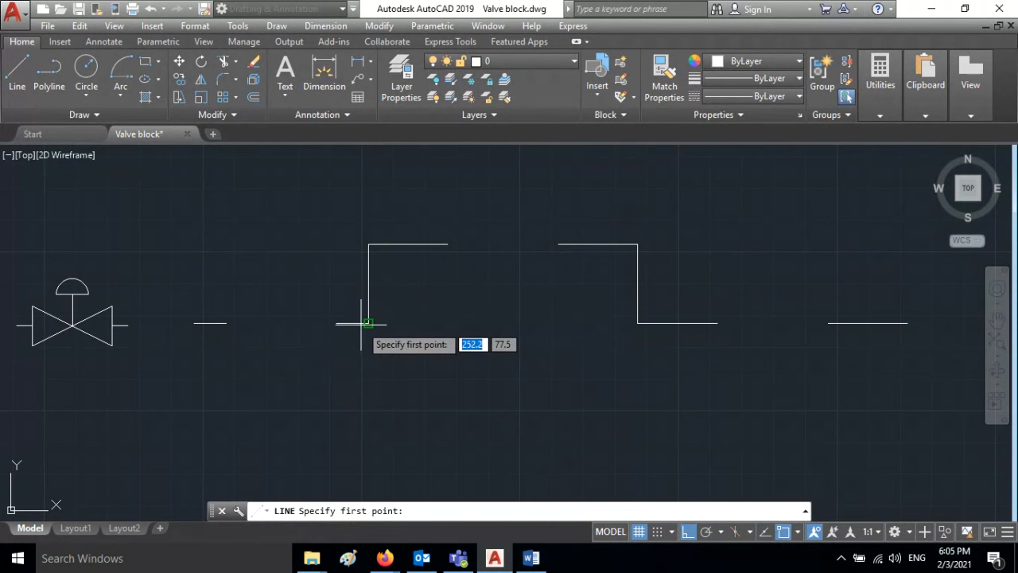
pyautogui.click(366, 324)
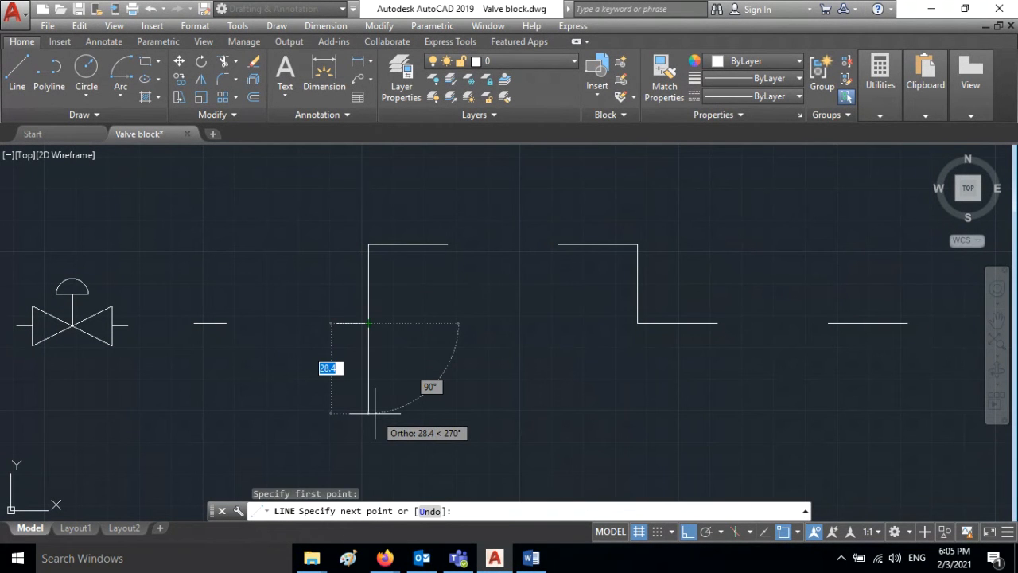
pyautogui.write('25')
pyautogui.press('Return')
pyautogui.press('Return')
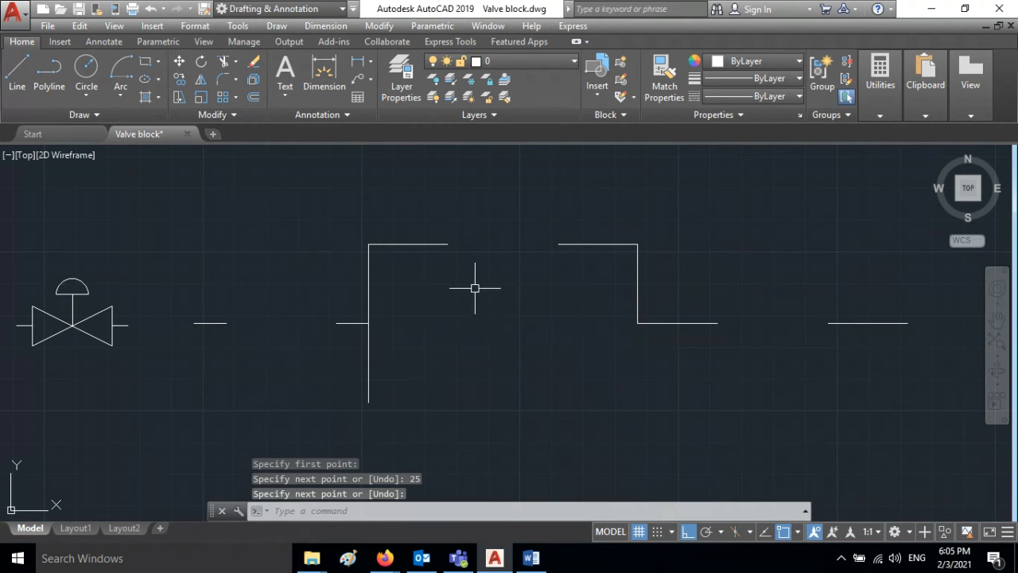
# Copy the two 25 mm upper pipe segments down to the middle branch and the lower branch
pyautogui.click(180, 79)
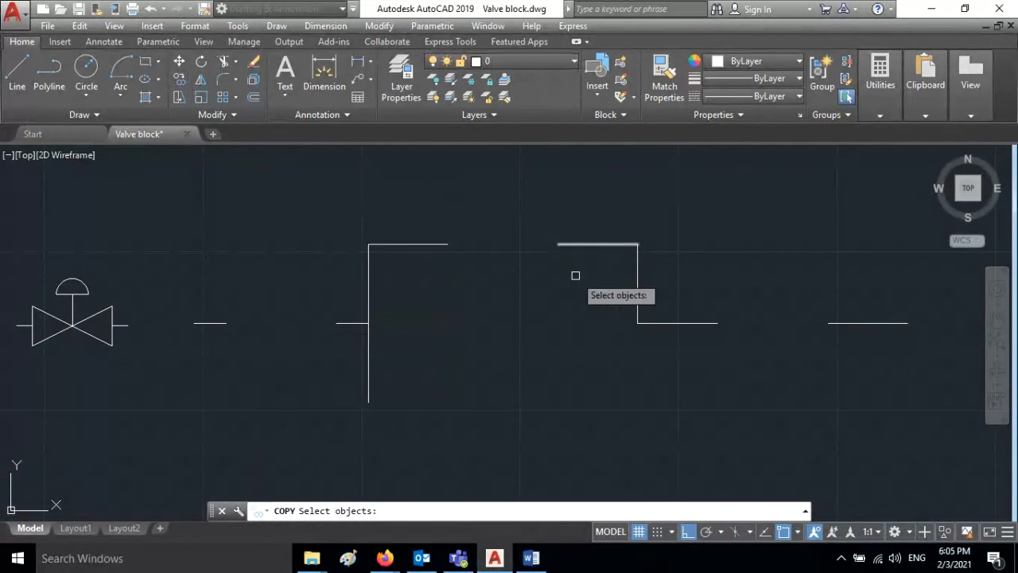
pyautogui.click(584, 272)
pyautogui.click(430, 208)
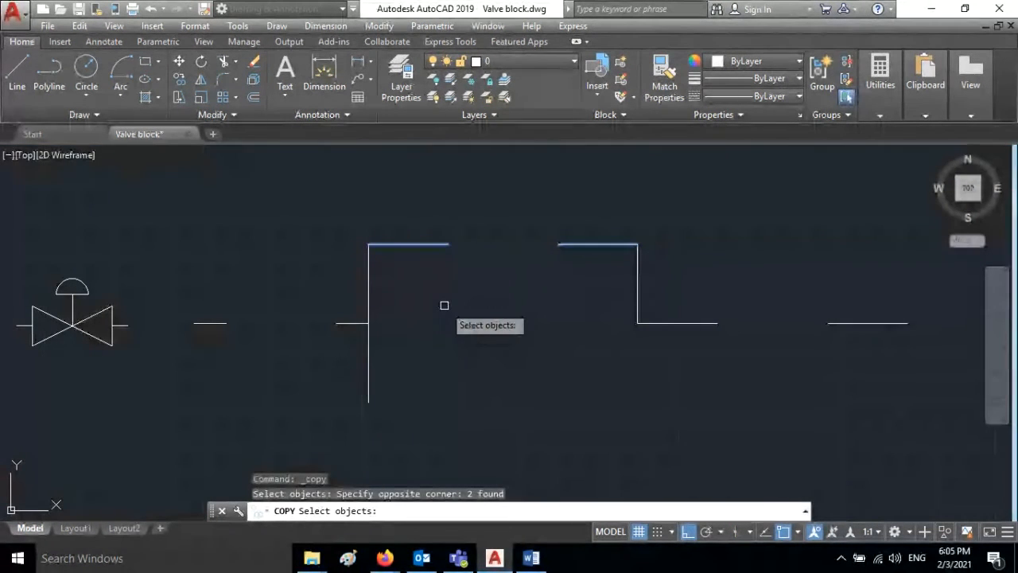
pyautogui.press('Return')
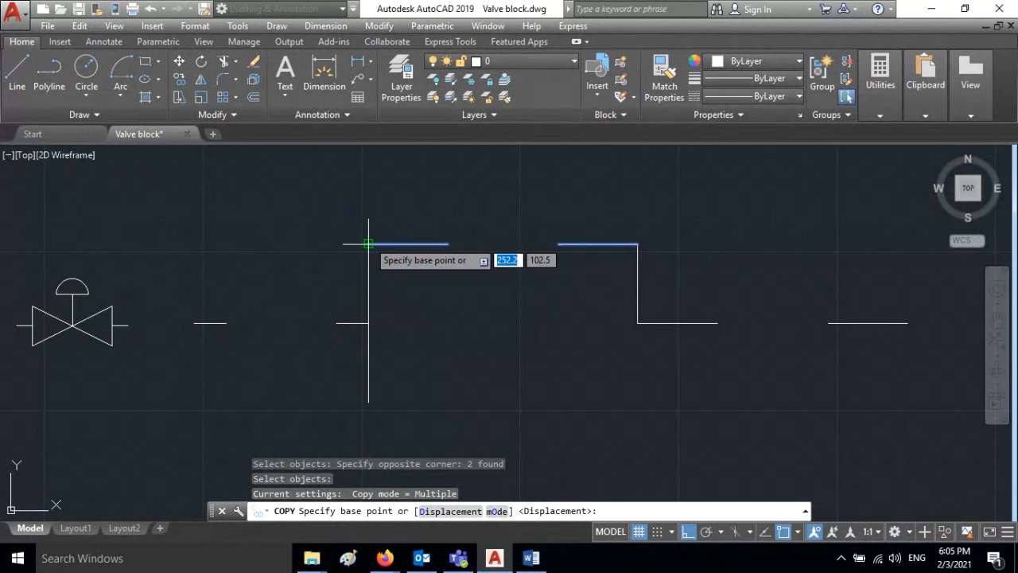
pyautogui.click(368, 244)
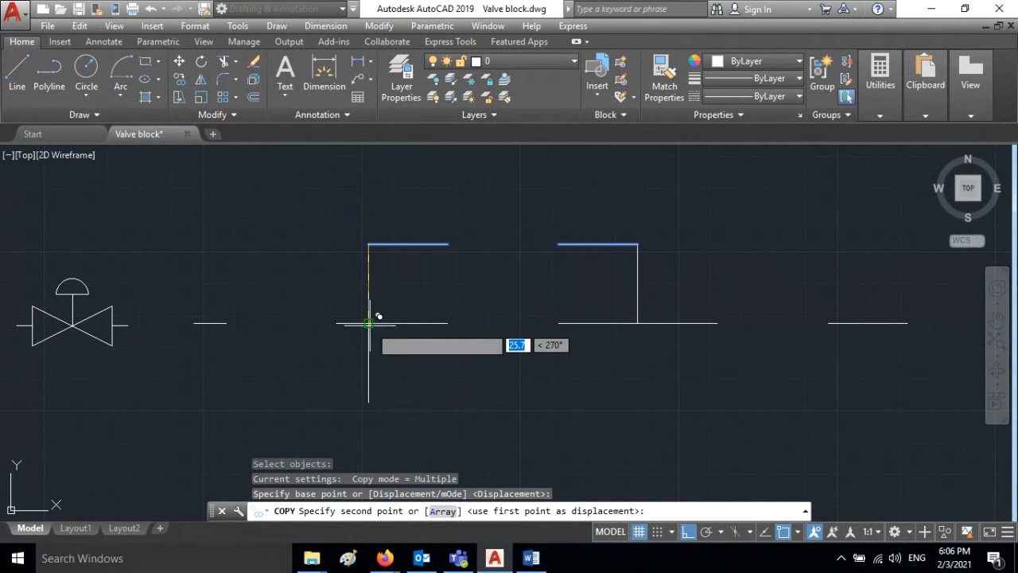
pyautogui.click(375, 395)
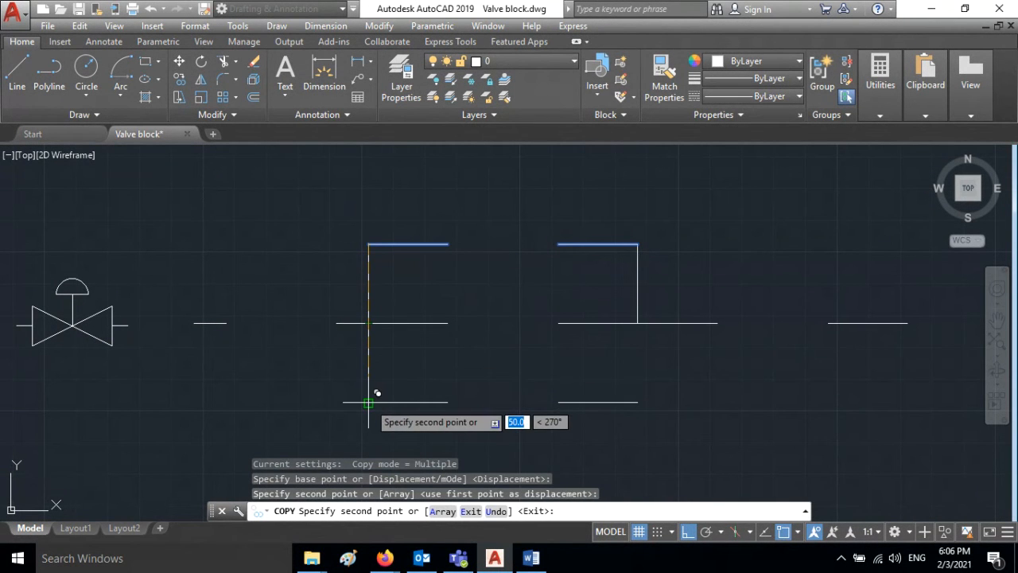
pyautogui.click(369, 402)
pyautogui.press('Escape')
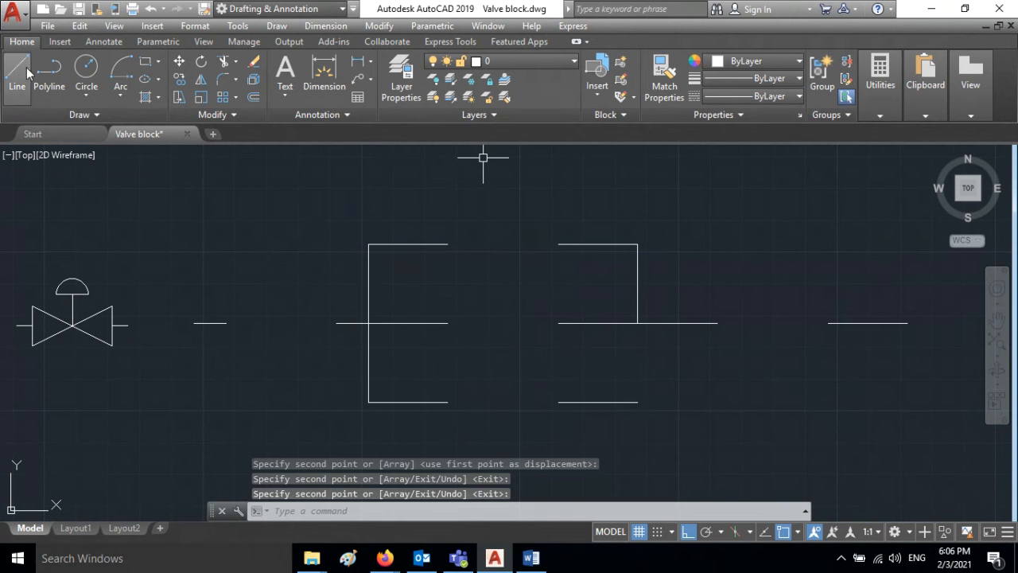
# Draw a vertical line from the outlet junction down to the end of the lower branch
pyautogui.write('l')
pyautogui.press('Return')
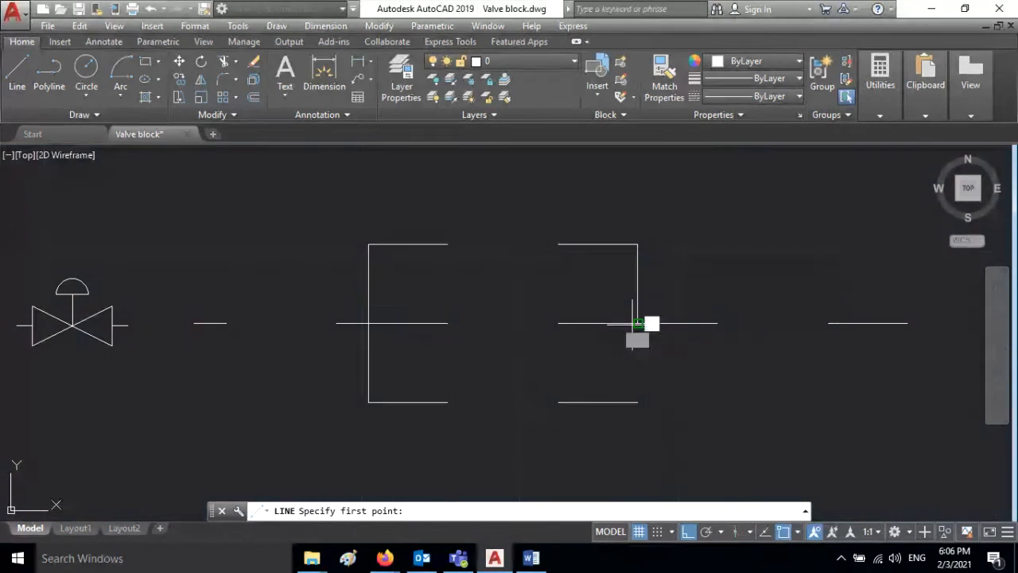
pyautogui.click(637, 323)
pyautogui.press('Return')
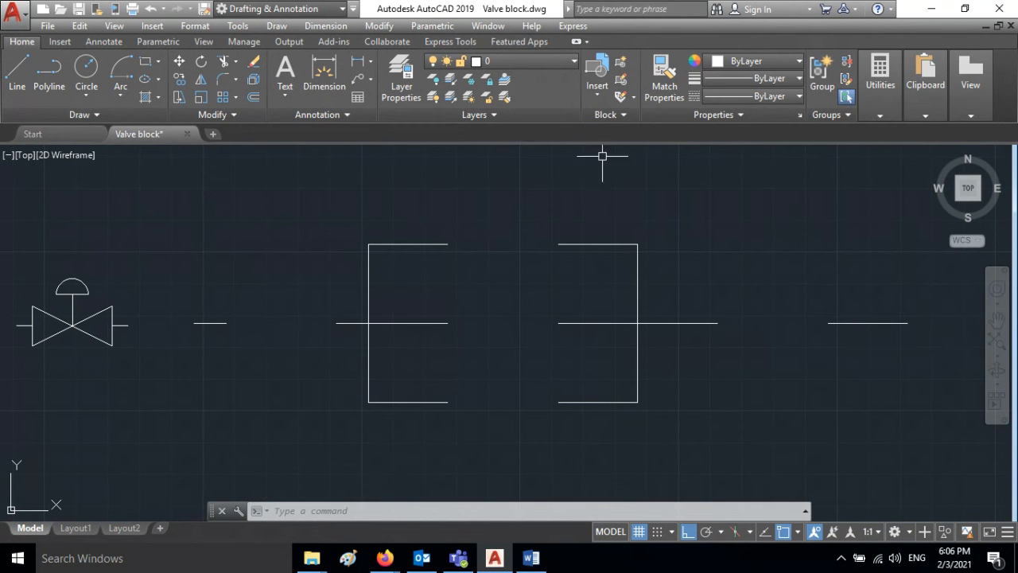
# Insert the Valve block into the inlet pipe's gap, starting at the end of the first 10 mm segment
pyautogui.click(600, 95)
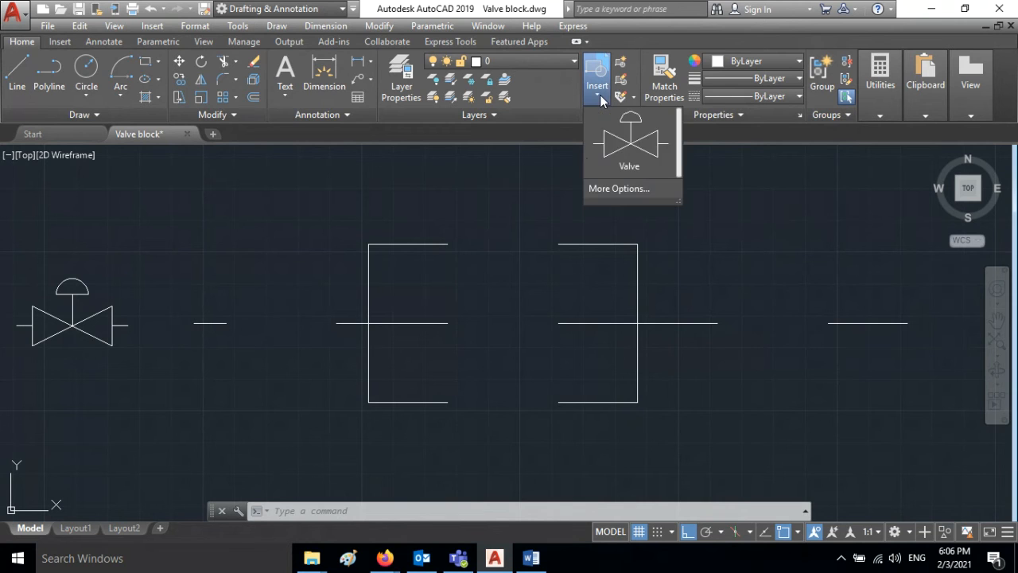
pyautogui.click(628, 143)
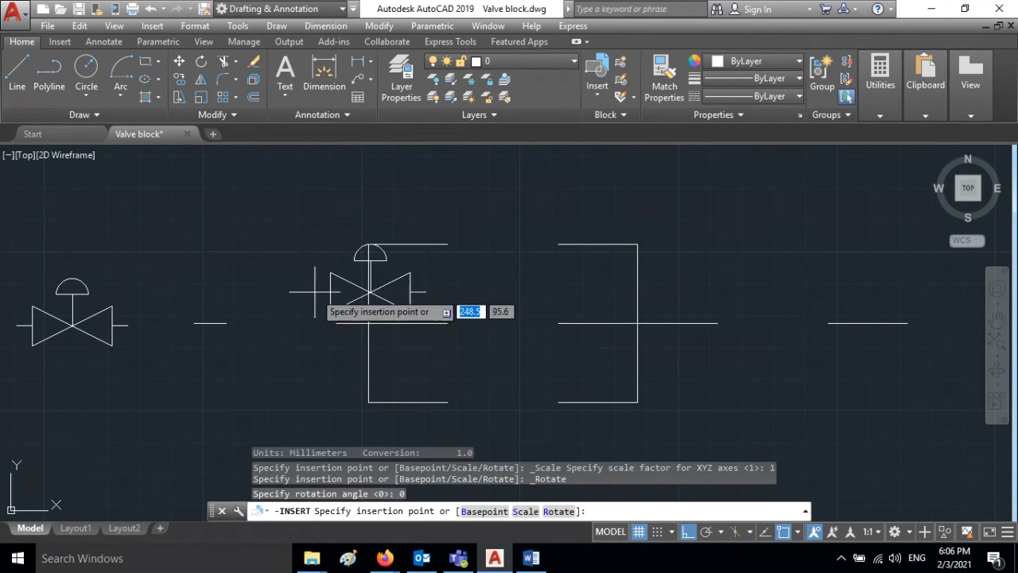
pyautogui.click(226, 324)
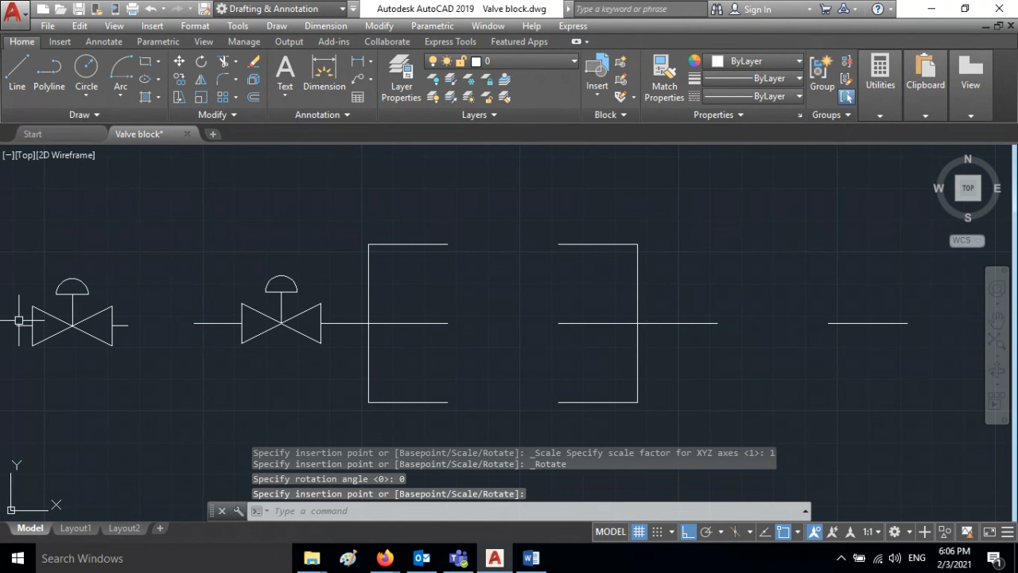
pyautogui.click(226, 324)
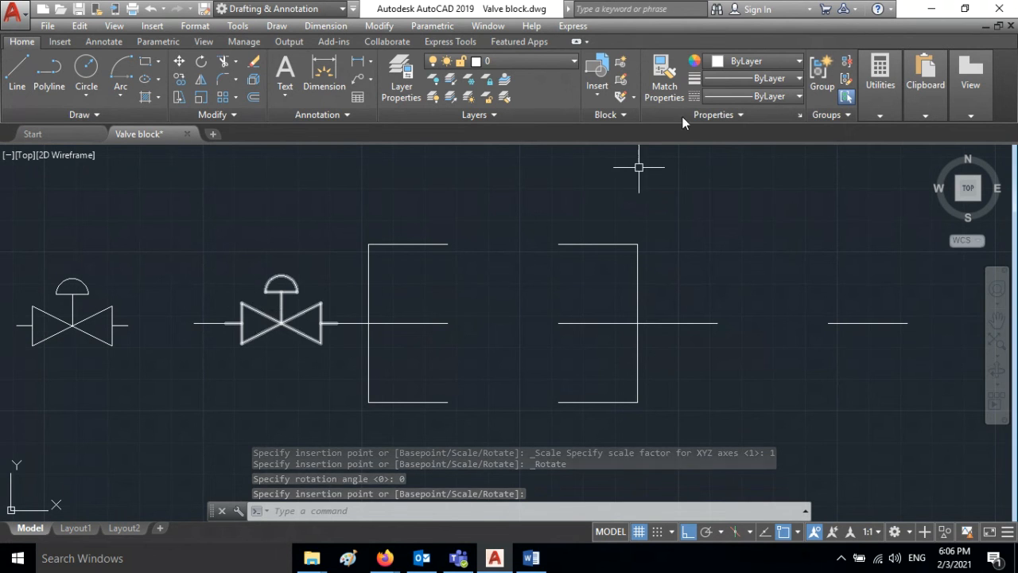
# Insert Valve blocks into the gaps of the upper and middle branches
pyautogui.click(591, 95)
pyautogui.click(609, 143)
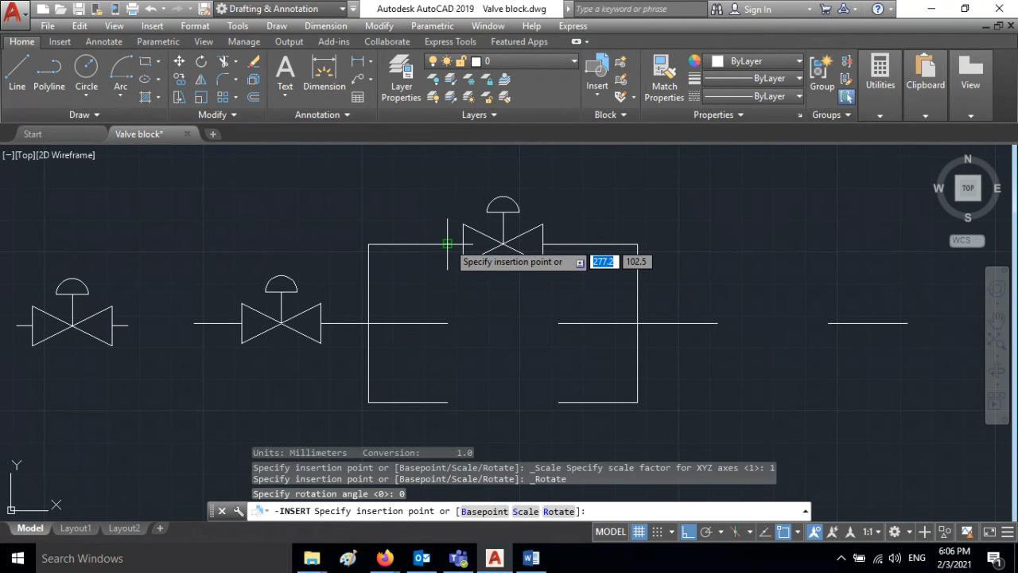
pyautogui.click(447, 245)
pyautogui.click(597, 89)
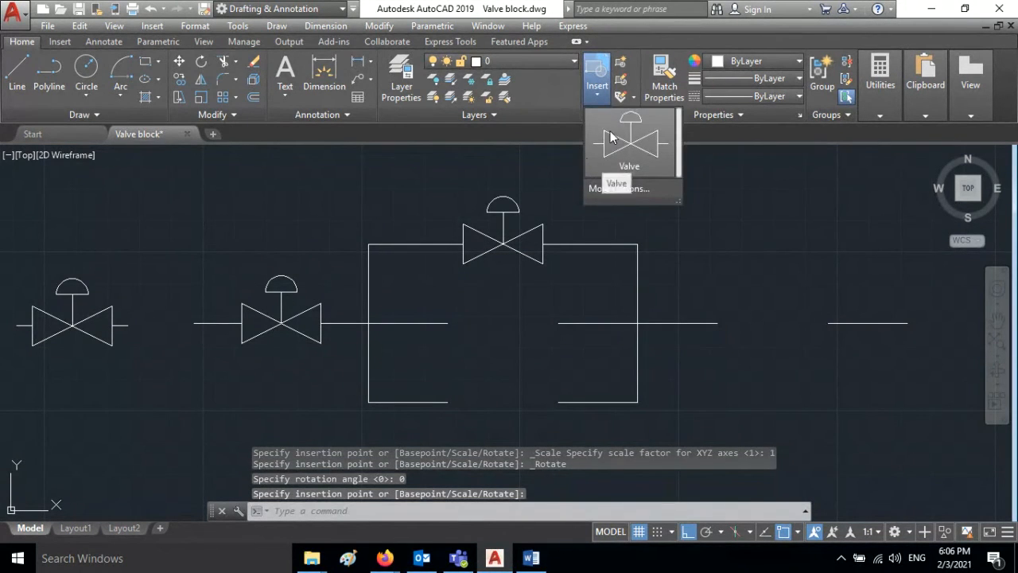
pyautogui.click(610, 138)
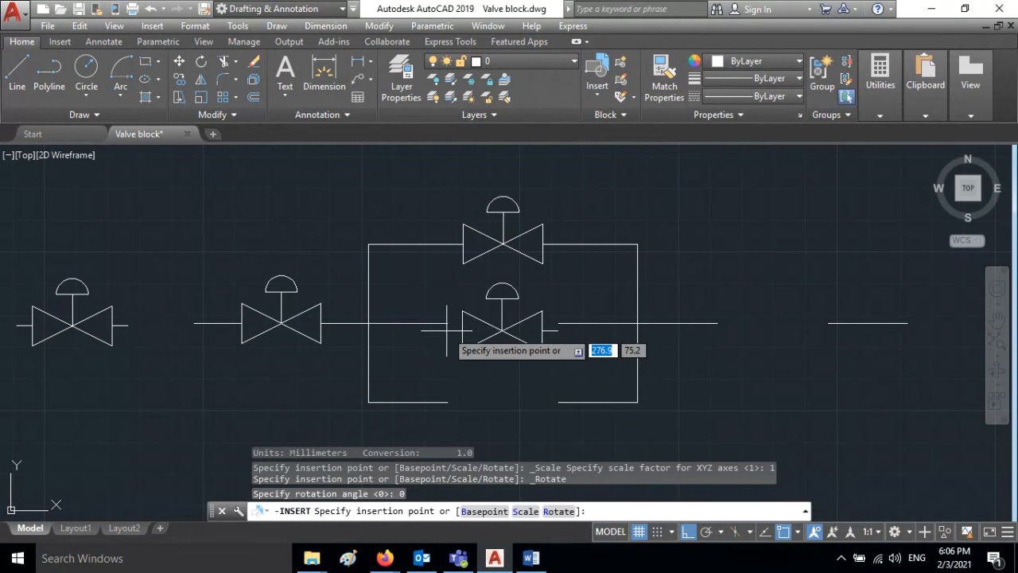
pyautogui.click(447, 326)
# Insert Valve blocks into the gaps of the lower branch and the outlet run
pyautogui.click(597, 86)
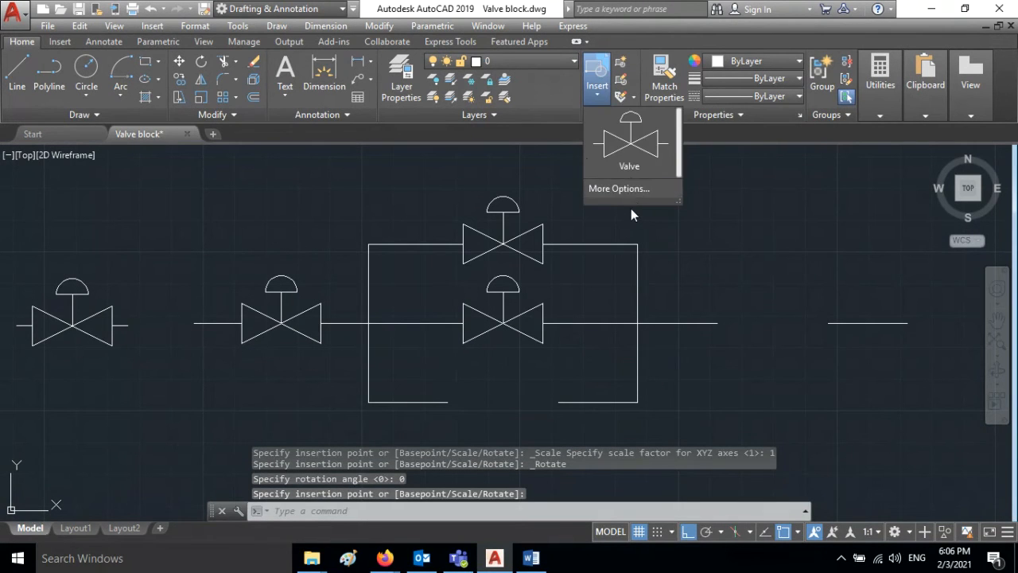
pyautogui.click(629, 140)
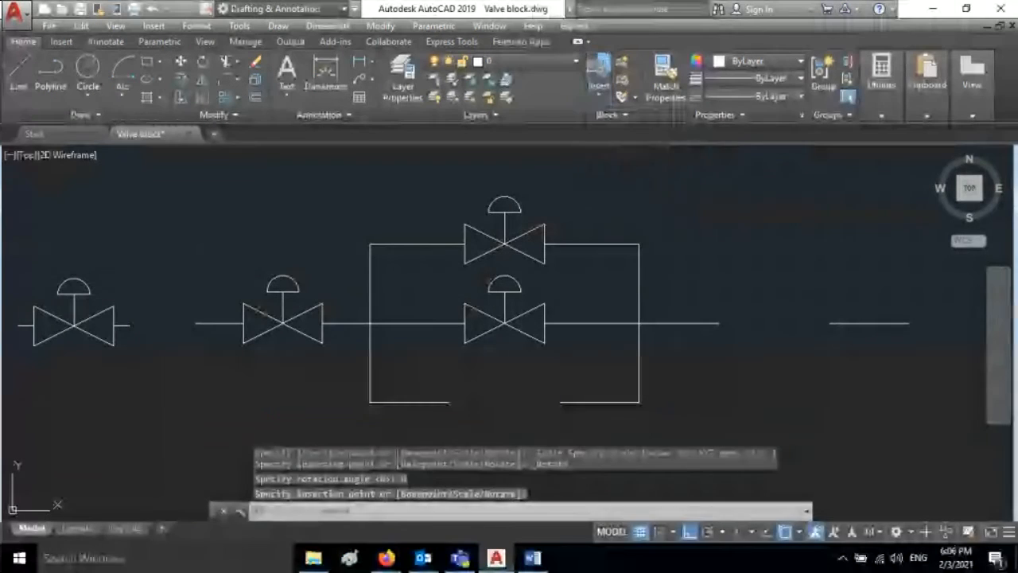
pyautogui.click(449, 404)
pyautogui.click(599, 80)
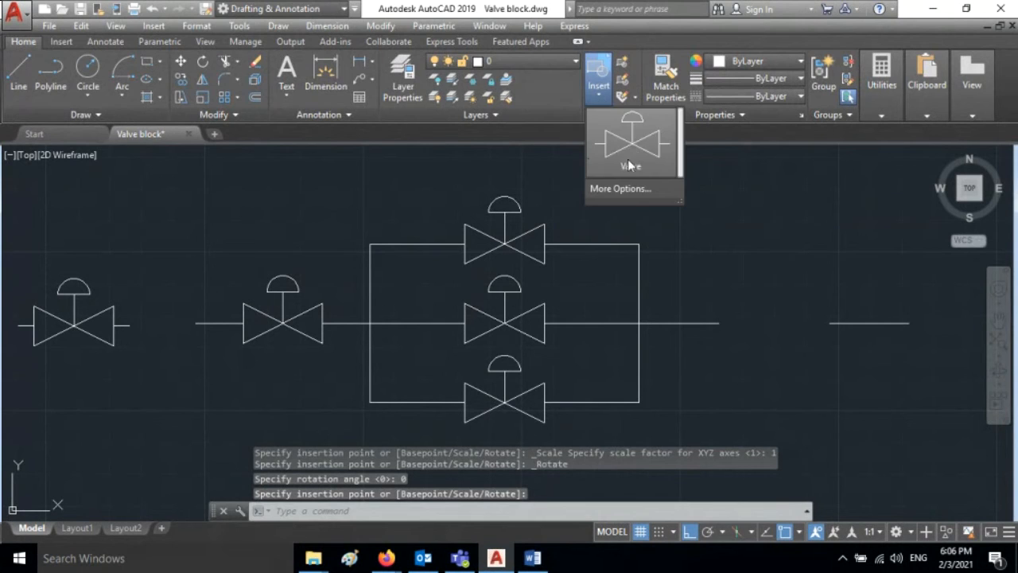
pyautogui.click(629, 161)
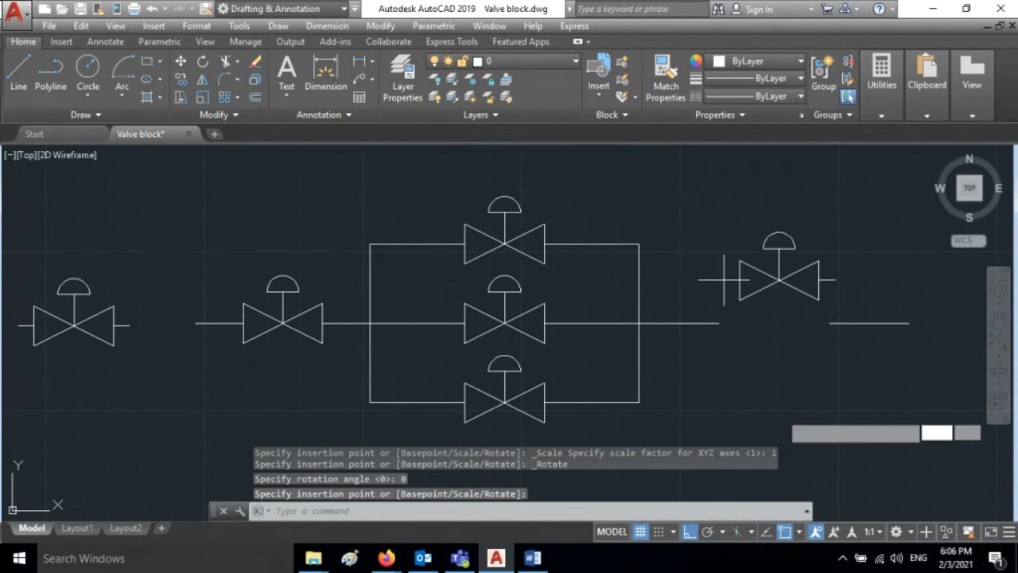
pyautogui.click(718, 323)
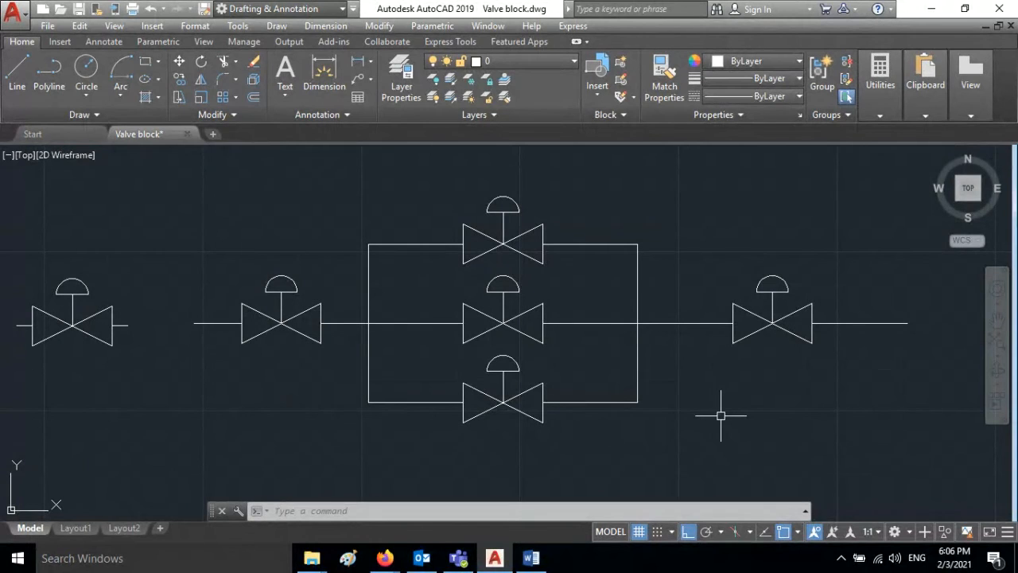
# Insert the Border Template drawing file as a block at scale 1, placed so its frame encloses the whole valve layout
pyautogui.scroll(-2, 720, 415)
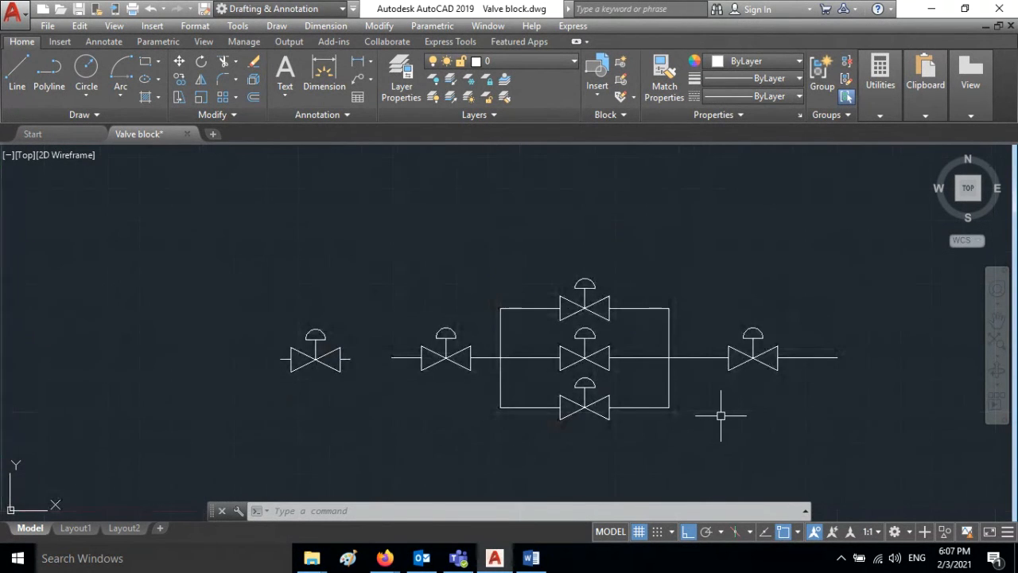
pyautogui.moveTo(775, 427)
pyautogui.mouseDown(button='middle')
pyautogui.moveTo(727, 331)
pyautogui.moveTo(720, 365)
pyautogui.mouseUp(button='middle')
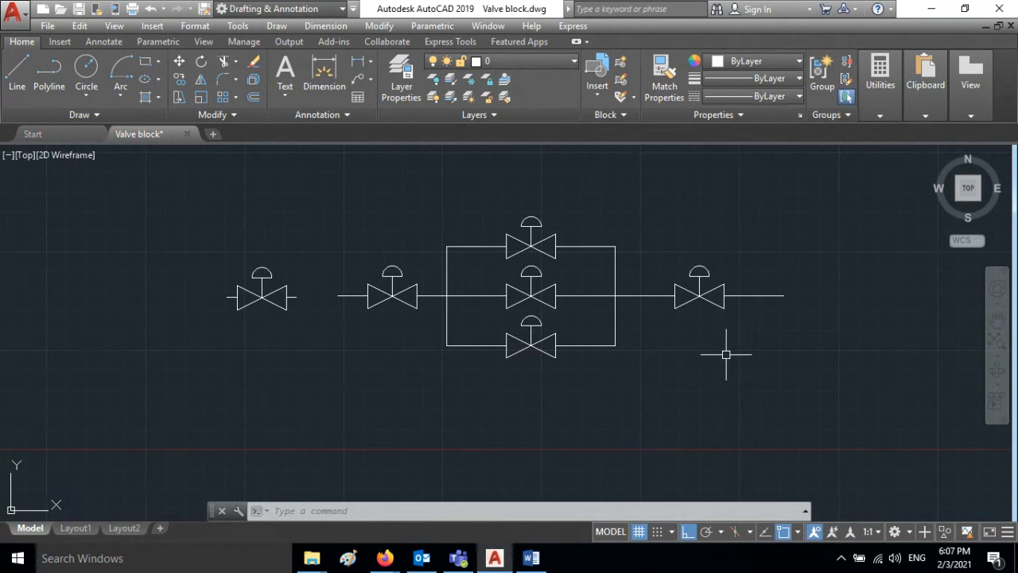
pyautogui.scroll(-2, 725, 354)
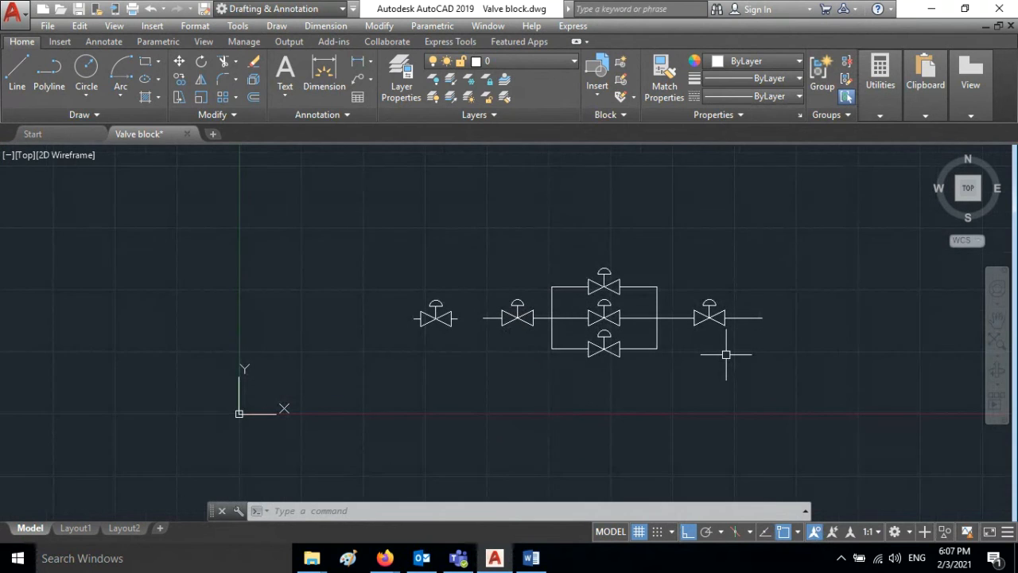
pyautogui.click(598, 96)
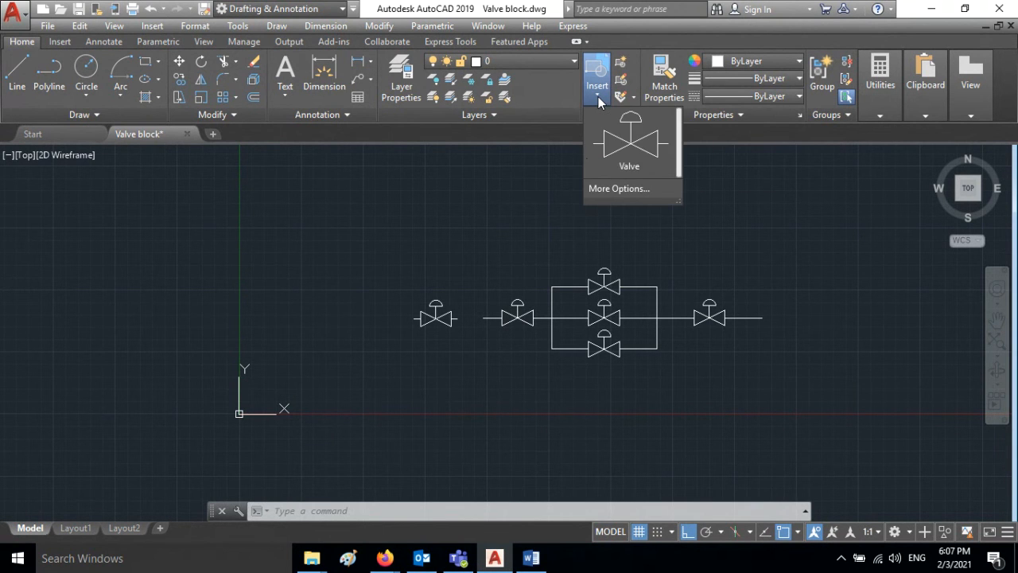
pyautogui.click(622, 191)
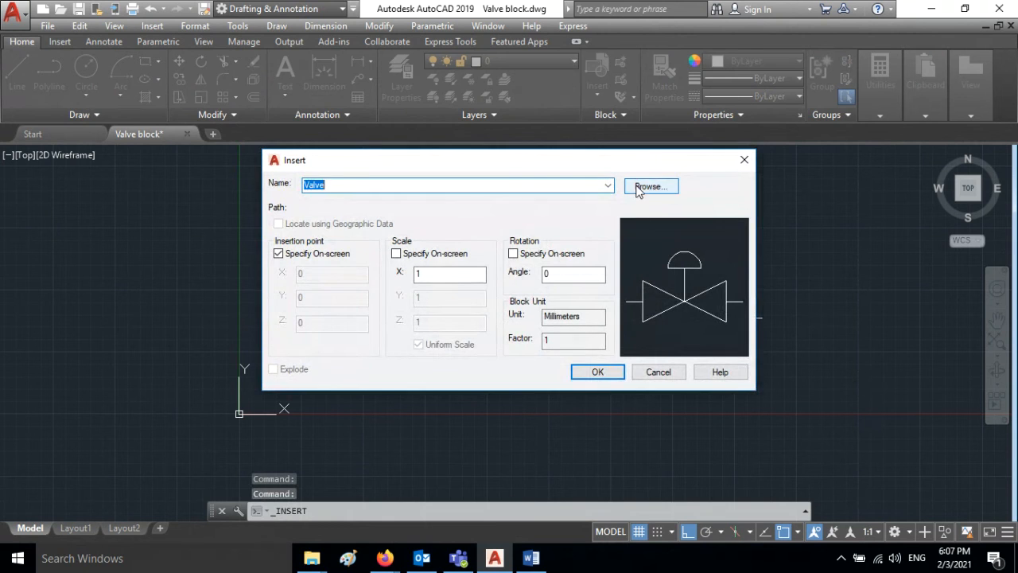
pyautogui.click(648, 188)
pyautogui.click(436, 156)
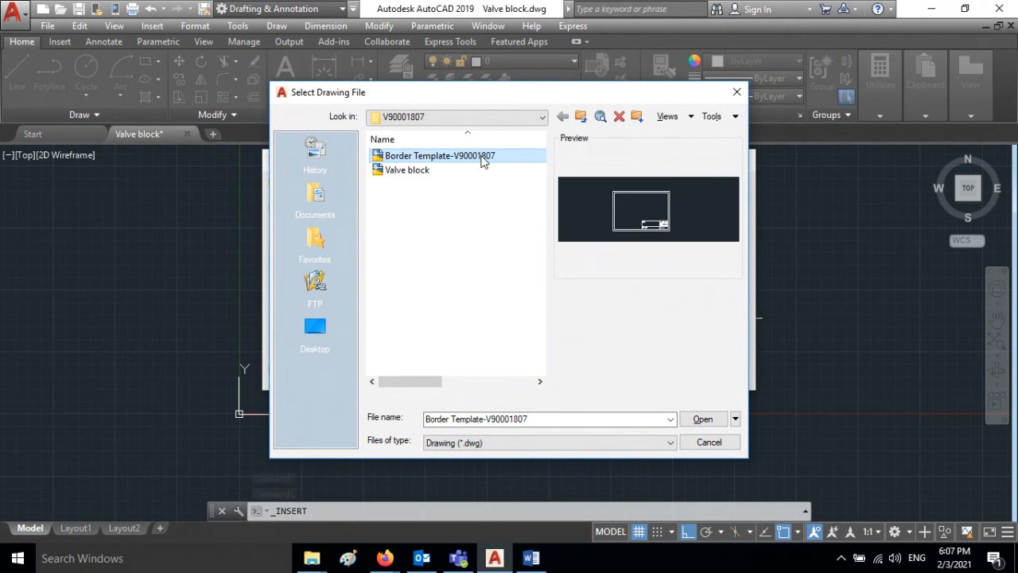
pyautogui.click(702, 419)
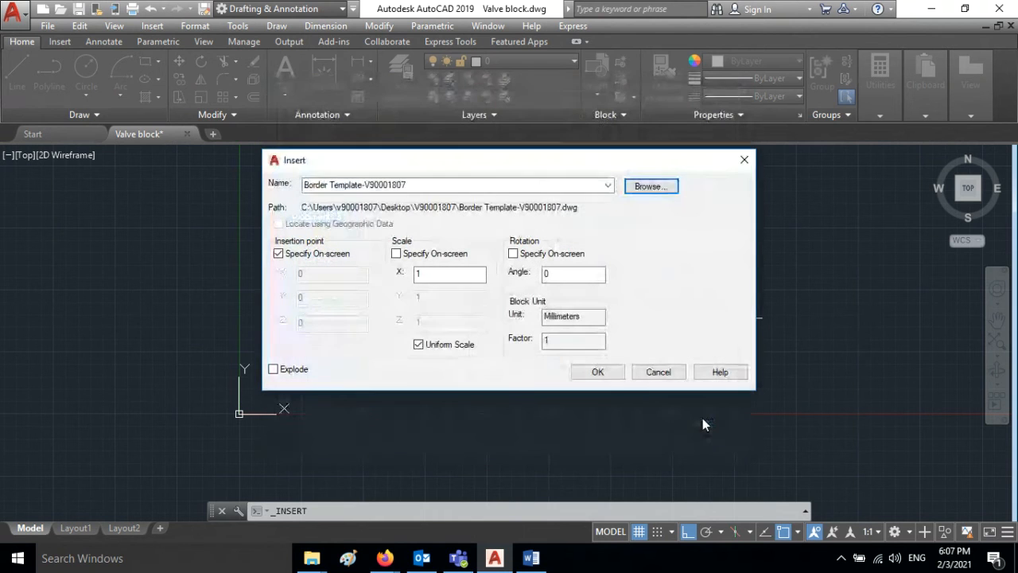
pyautogui.click(598, 372)
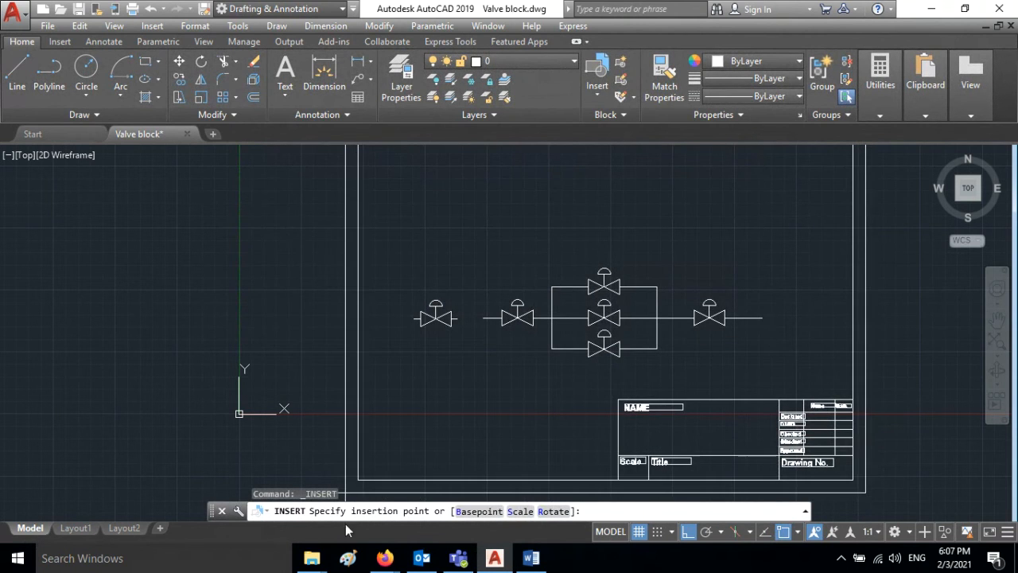
pyautogui.click(353, 497)
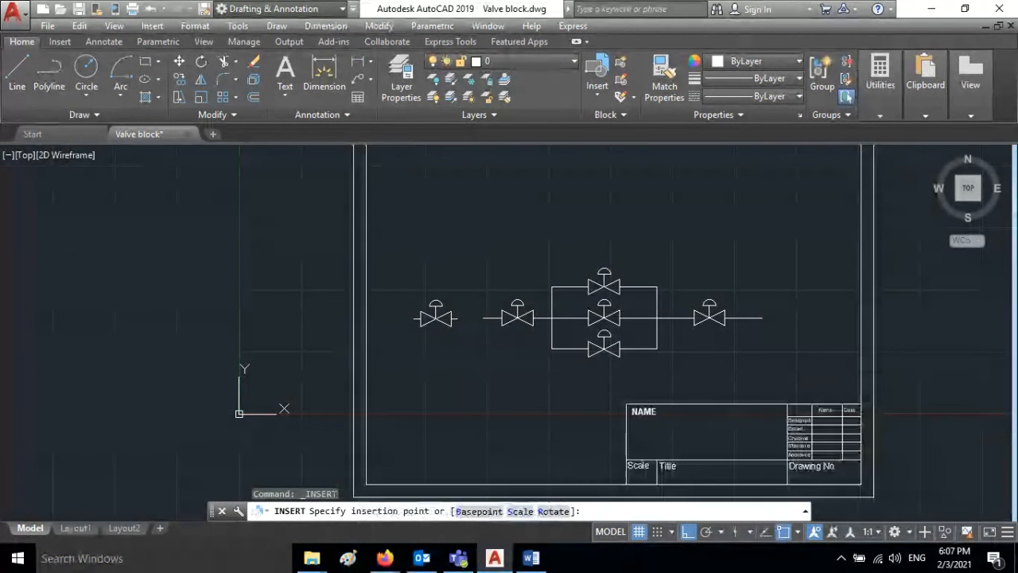
pyautogui.moveTo(756, 393); pyautogui.dragTo(636, 364, button='middle')
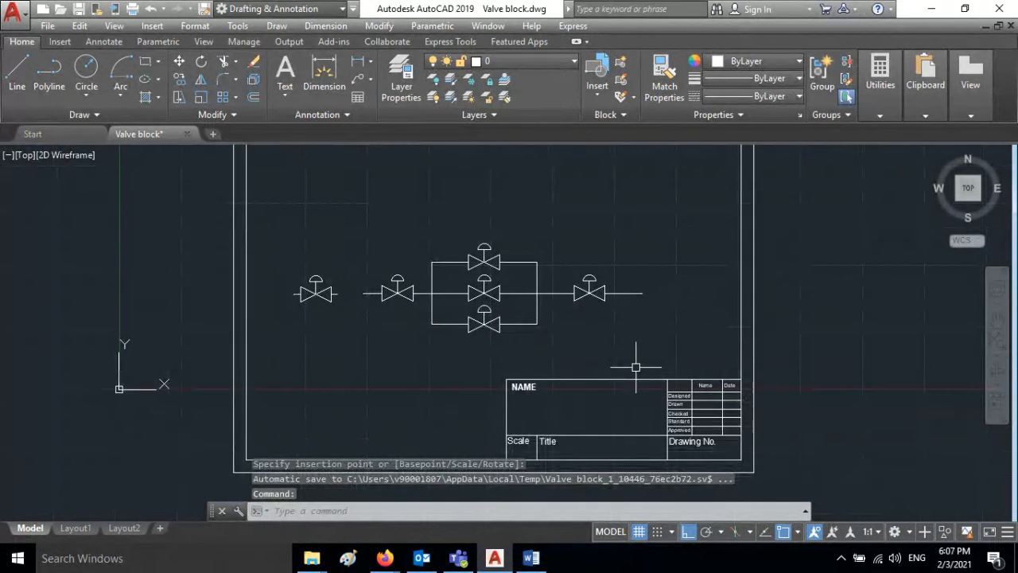
pyautogui.scroll(-2, 700, 366)
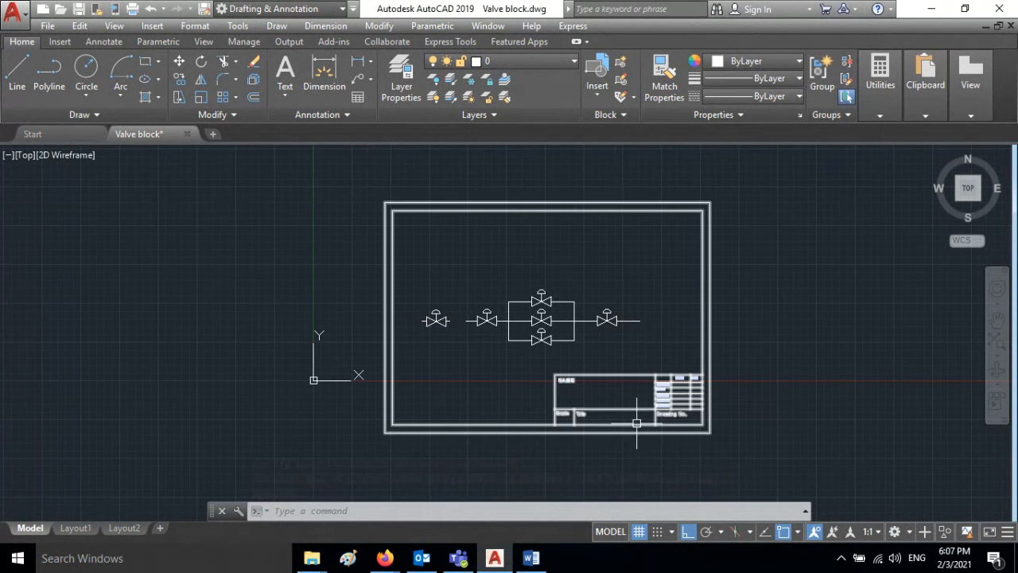
pyautogui.scroll(4, 636, 423)
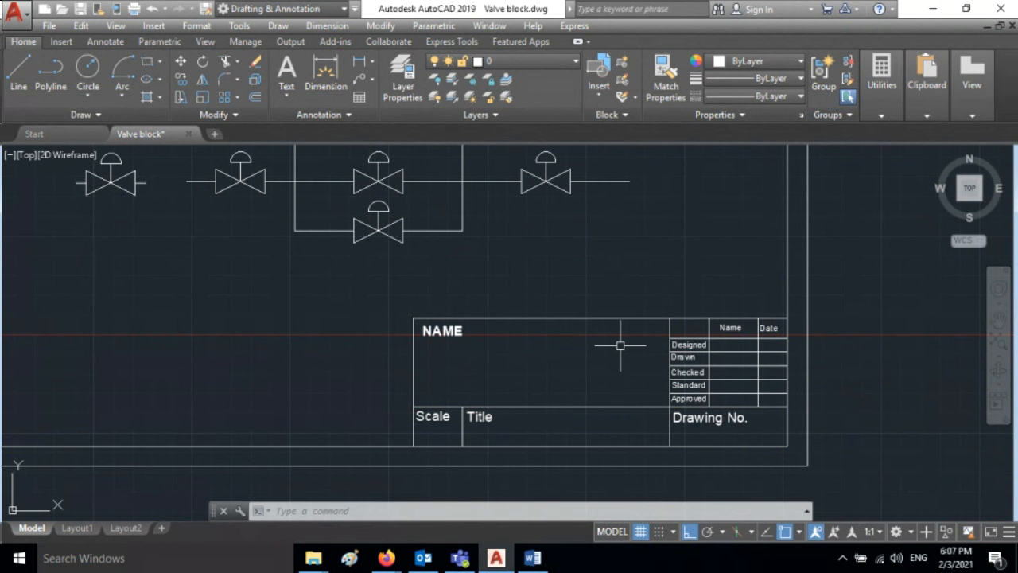
pyautogui.scroll(-2, 620, 345)
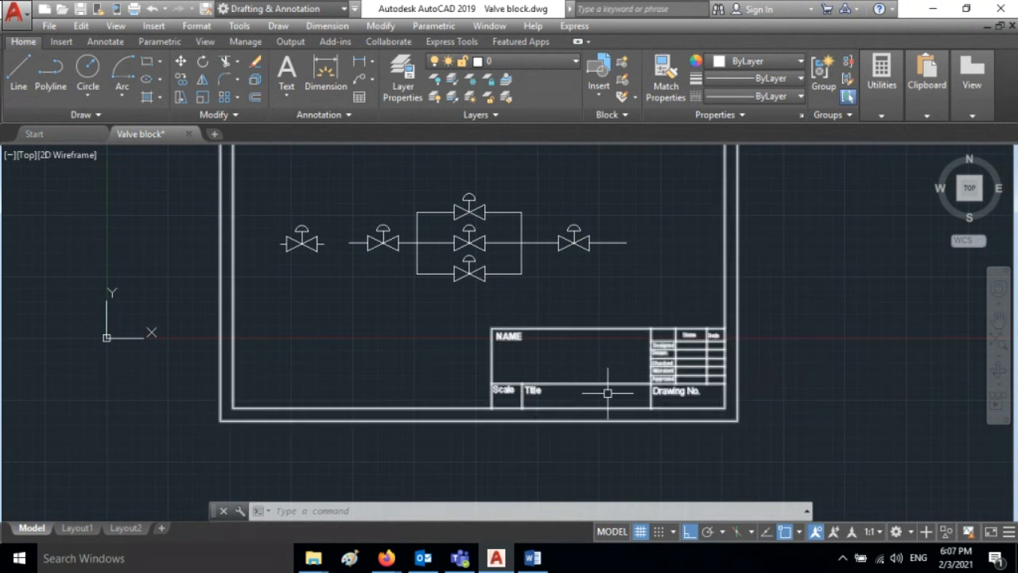
pyautogui.moveTo(721, 247); pyautogui.dragTo(712, 323, button='middle')
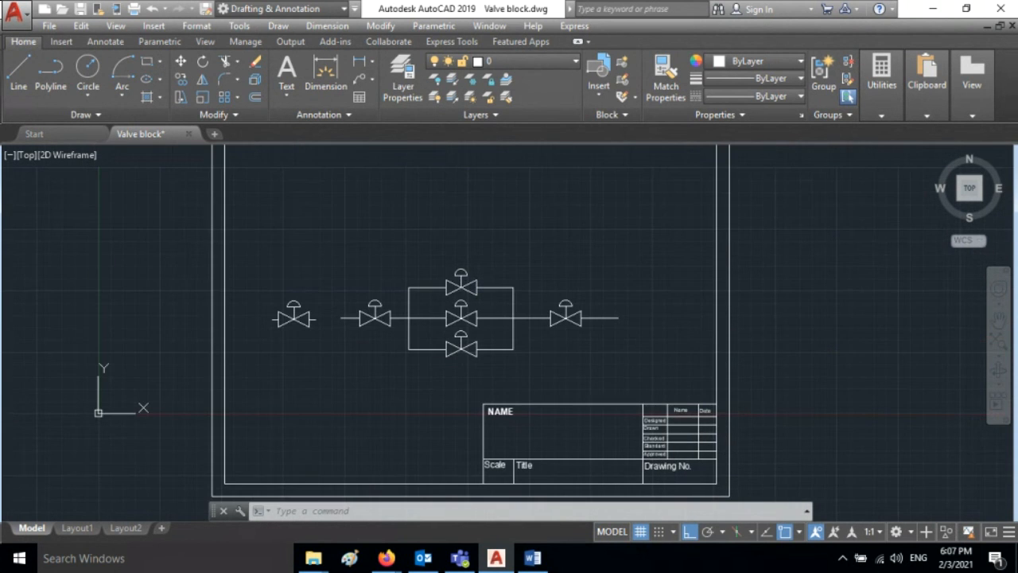
pyautogui.moveTo(506, 412)
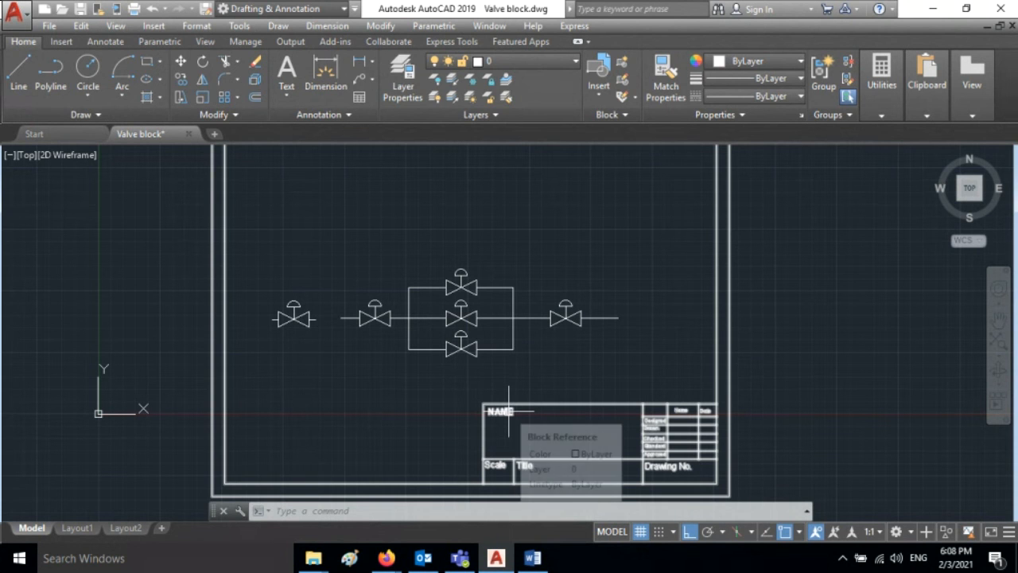
pyautogui.doubleClick(507, 411)
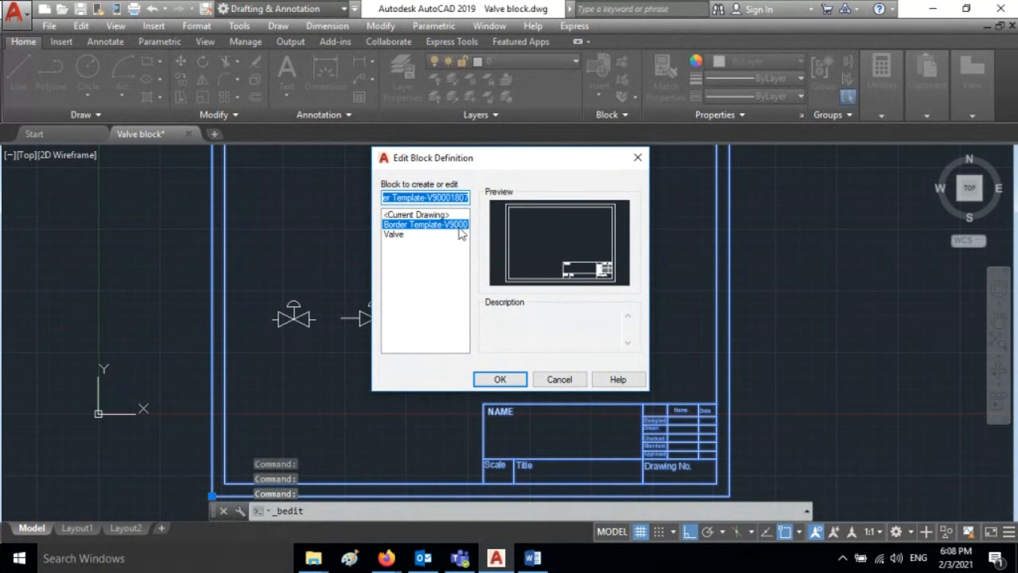
pyautogui.click(638, 159)
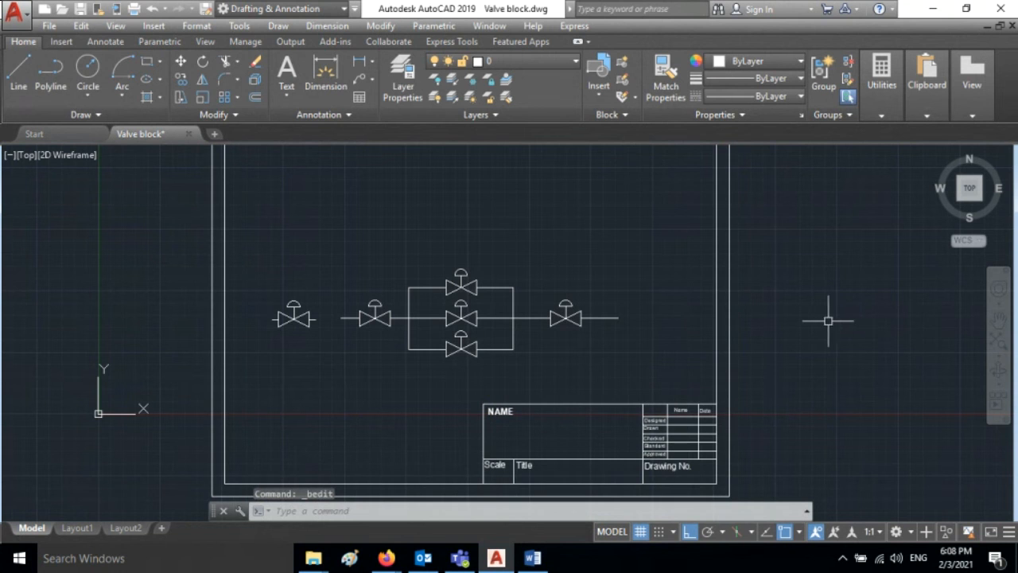
# Switch to the Exercise 2 document in Word, read the printing instruction below the piping figure, and return to the AutoCAD drawing
pyautogui.scroll(-2, 824, 321)
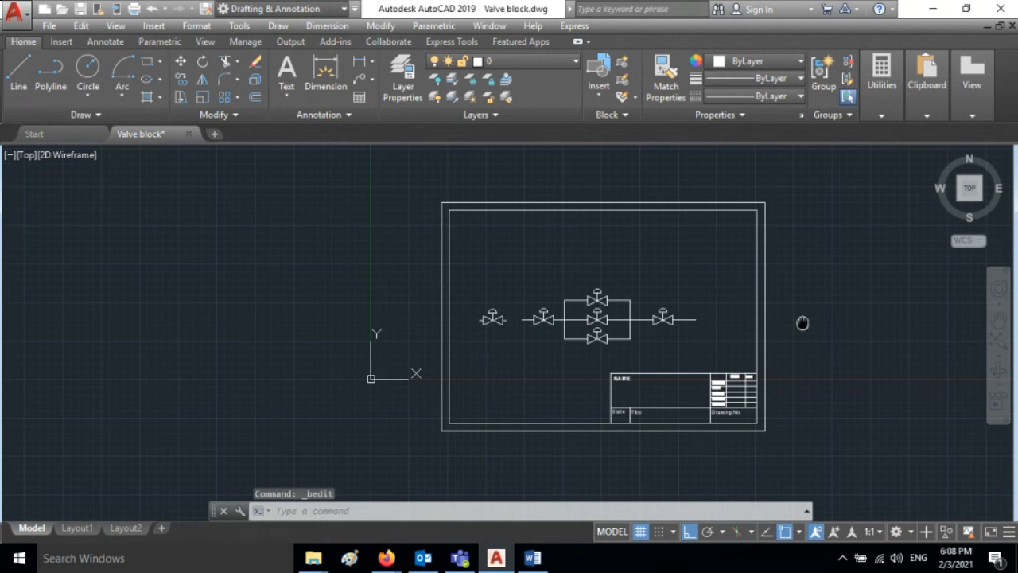
pyautogui.moveTo(803, 321)
pyautogui.mouseDown(button='middle')
pyautogui.moveTo(651, 285)
pyautogui.moveTo(650, 321)
pyautogui.mouseUp(button='middle')
pyautogui.scroll(2, 649, 321)
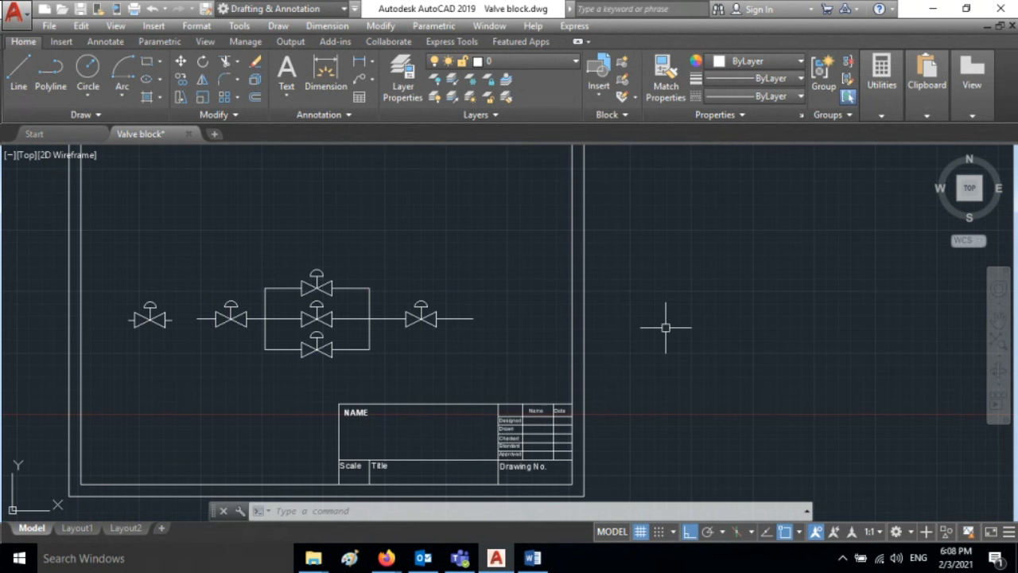
pyautogui.scroll(-2, 666, 325)
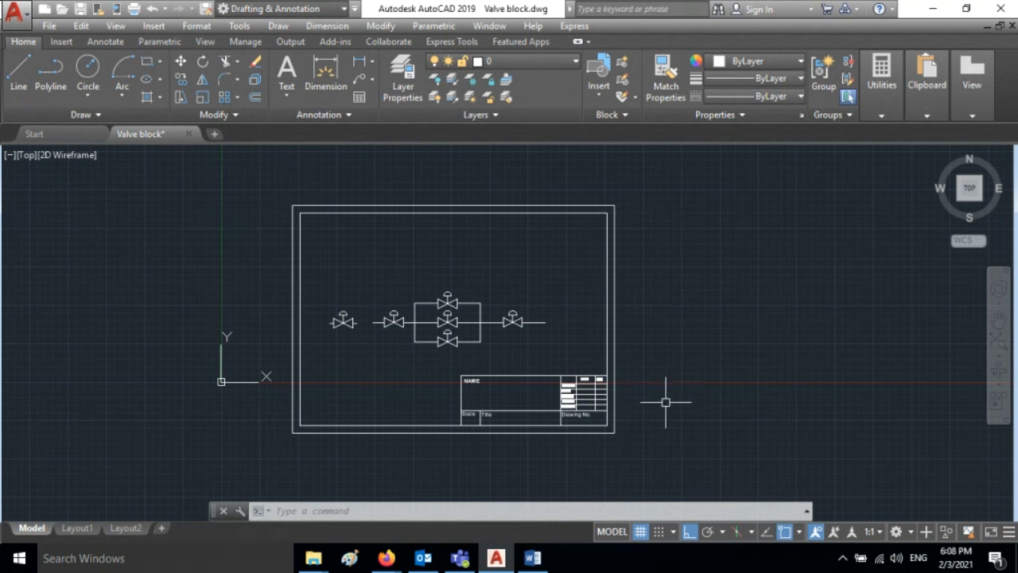
pyautogui.click(533, 558)
pyautogui.scroll(-1, 446, 422)
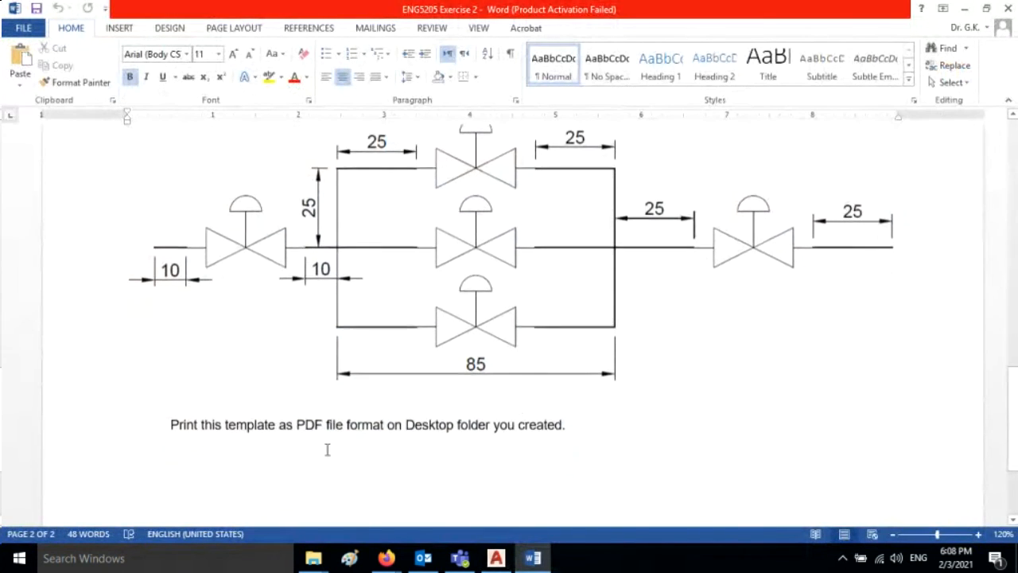
pyautogui.click(71, 438)
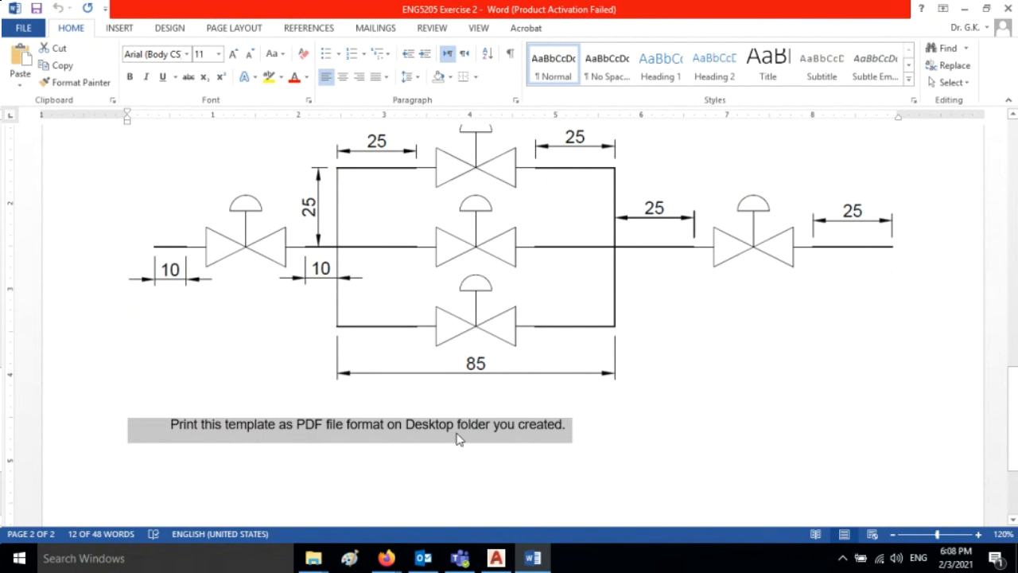
pyautogui.hotkey('alt', 'Tab')
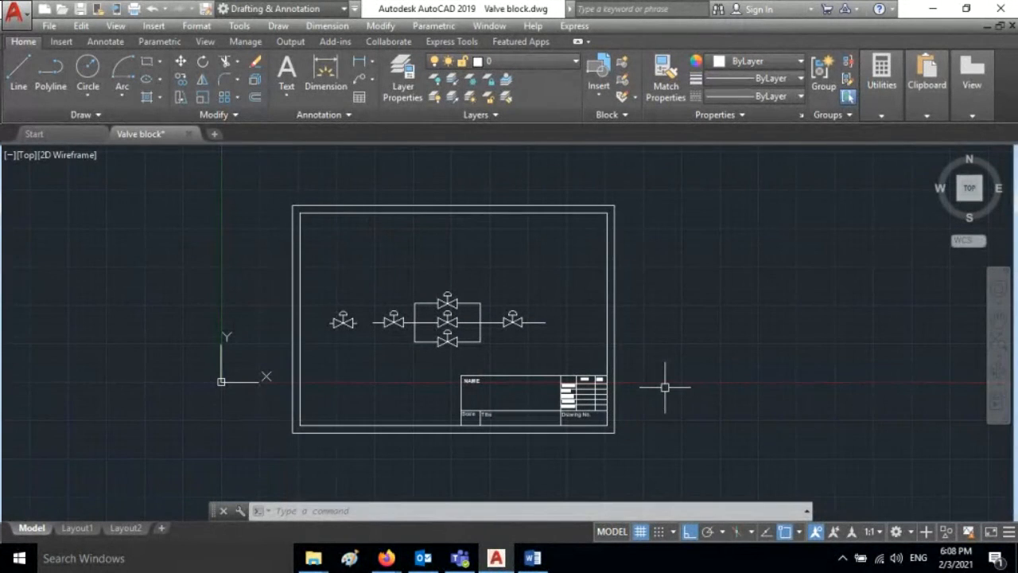
# Start a plot of the drawing with the DWG To PDF.pc3 plotter and ISO A3 (420.00 x 297.00 MM) paper
pyautogui.click(13, 15)
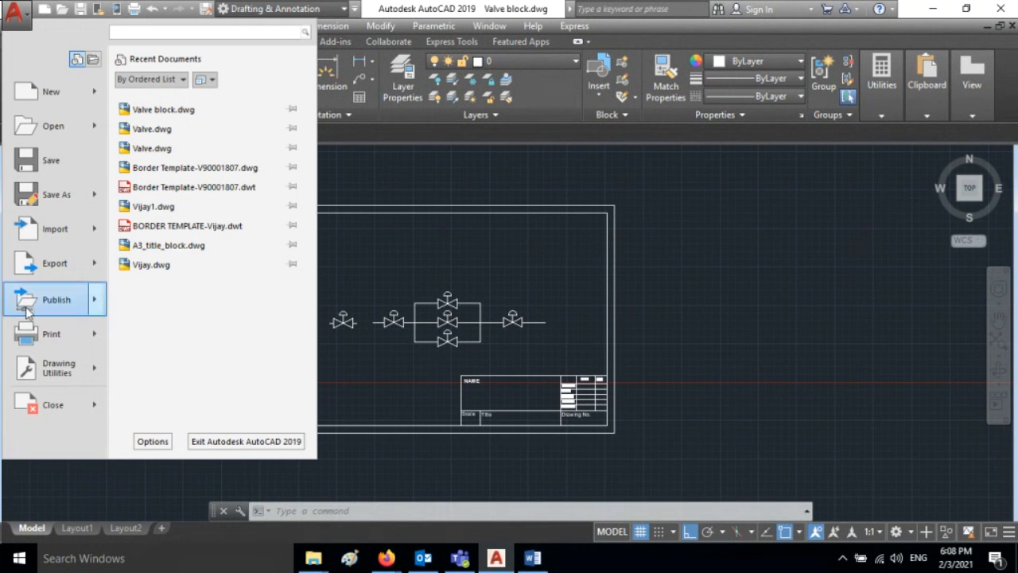
pyautogui.click(44, 334)
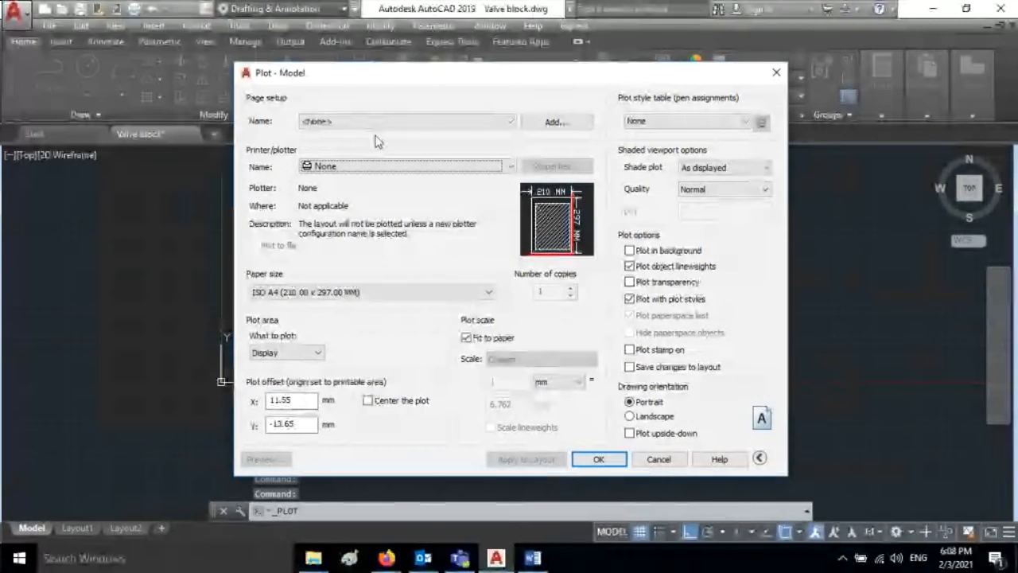
pyautogui.click(394, 165)
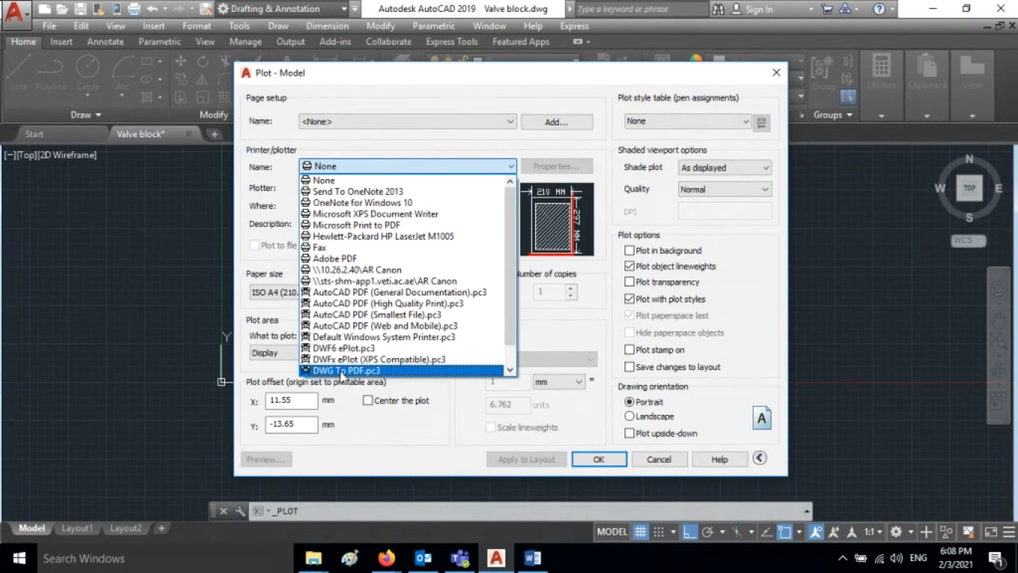
pyautogui.click(342, 372)
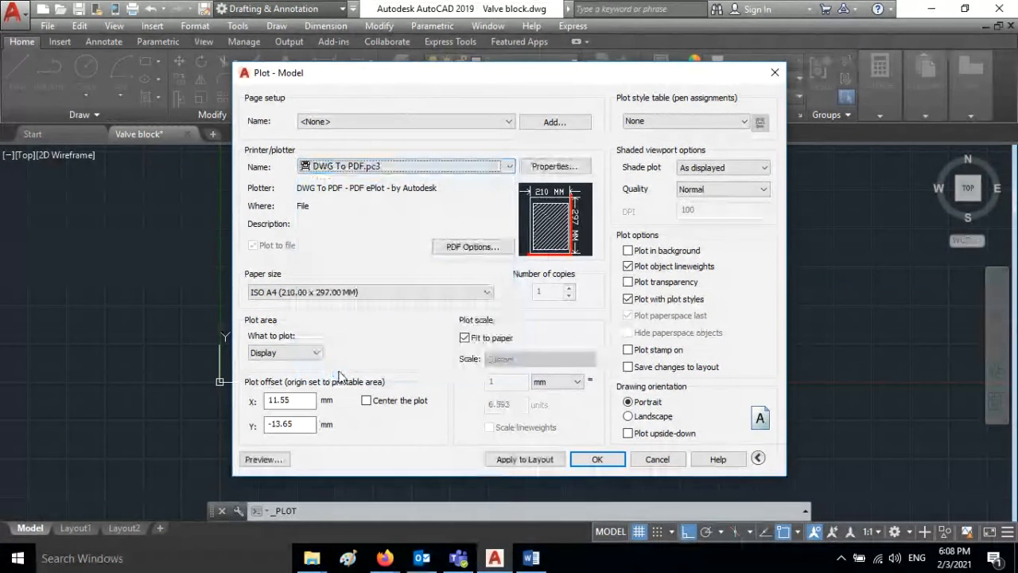
pyautogui.click(377, 292)
pyautogui.scroll(2, 373, 260)
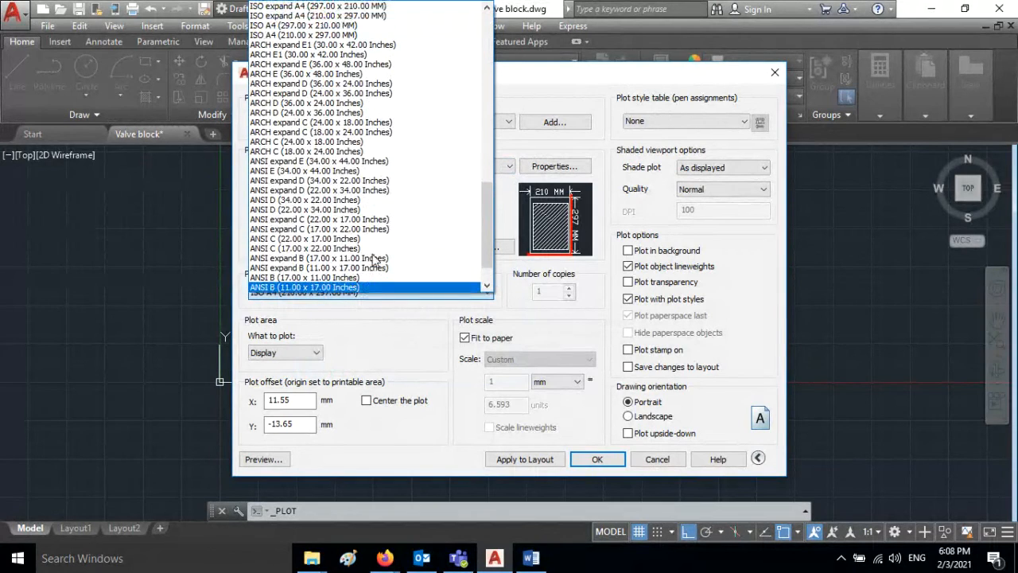
pyautogui.scroll(3, 364, 189)
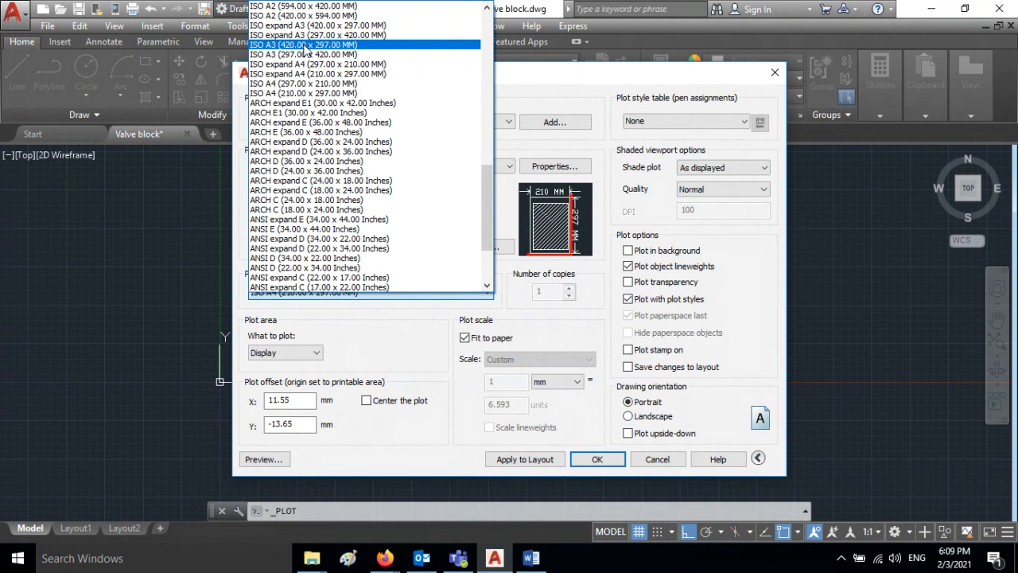
pyautogui.click(303, 44)
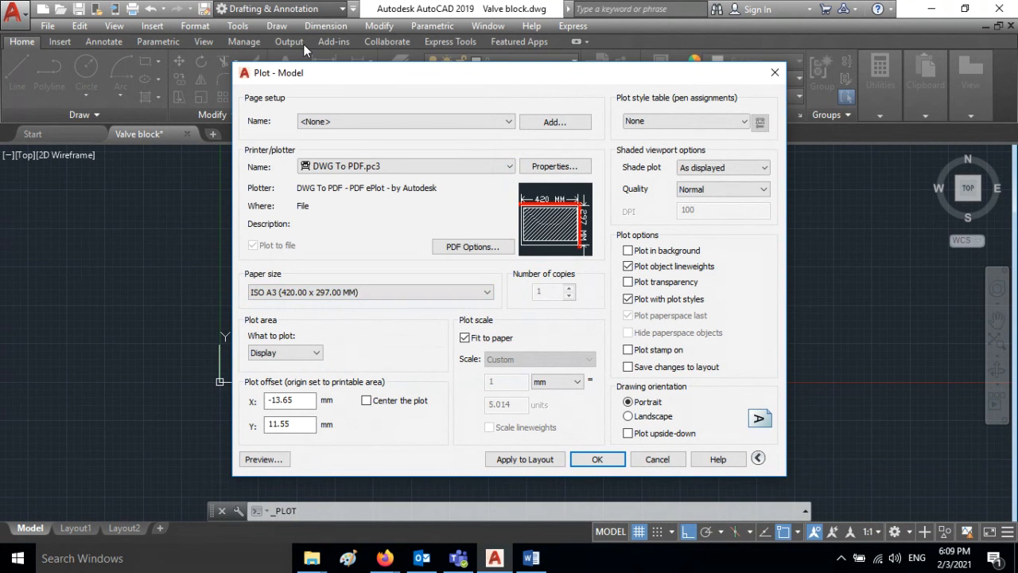
# Set the plot area to a window spanning opposite corners of the outer border, and center the plot on the paper
pyautogui.click(303, 354)
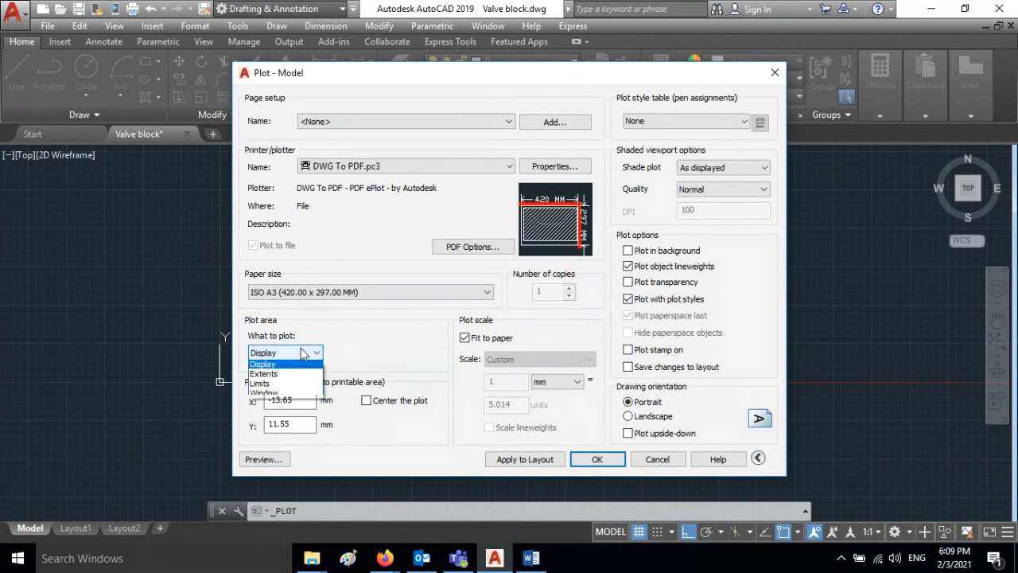
pyautogui.click(278, 397)
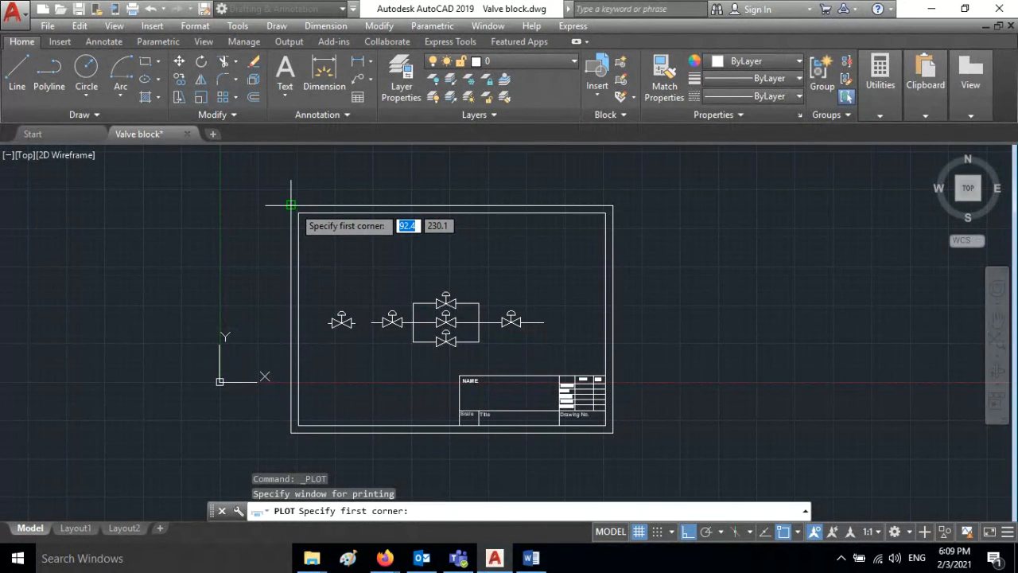
pyautogui.click(291, 434)
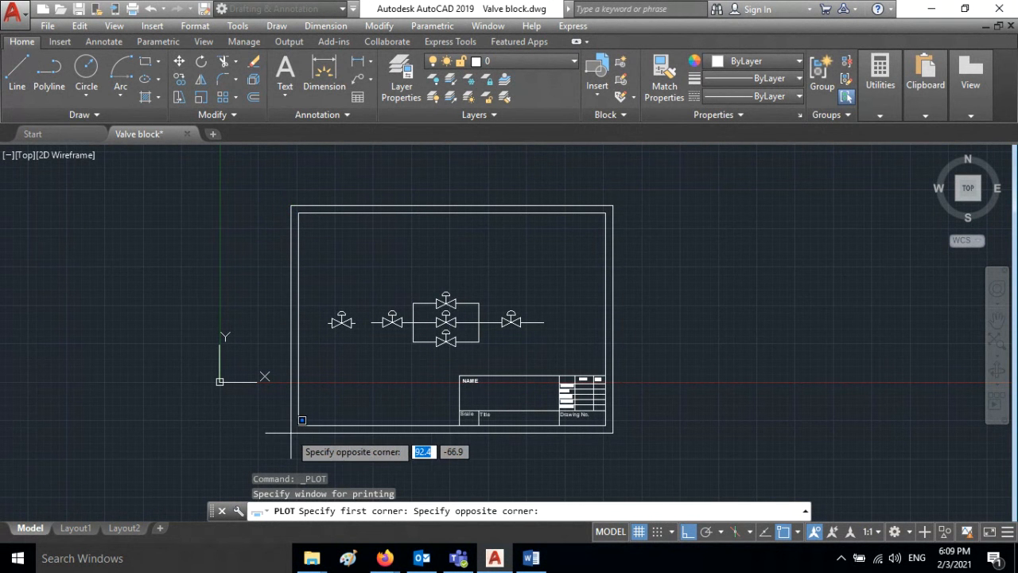
pyautogui.click(613, 205)
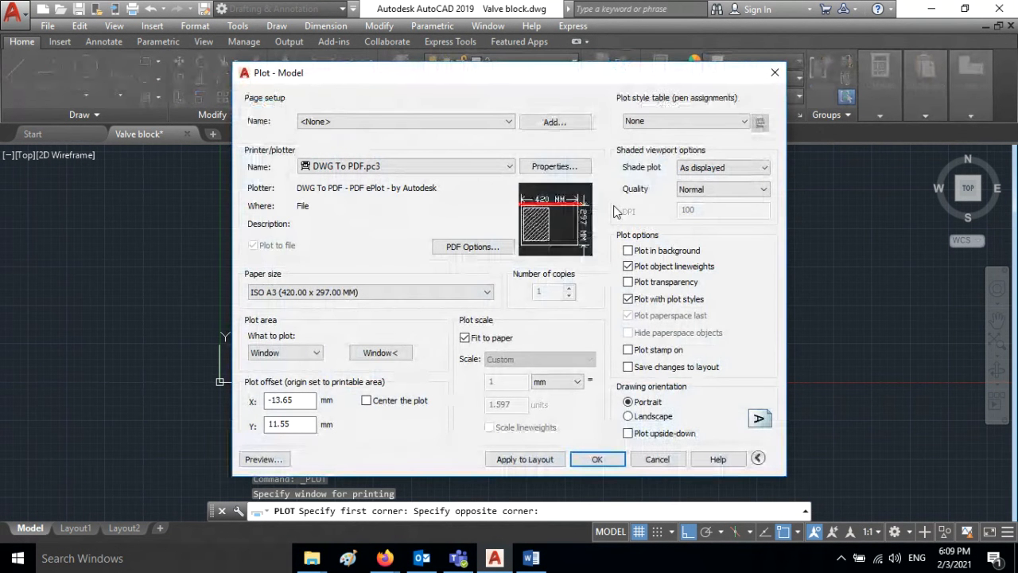
pyautogui.click(368, 403)
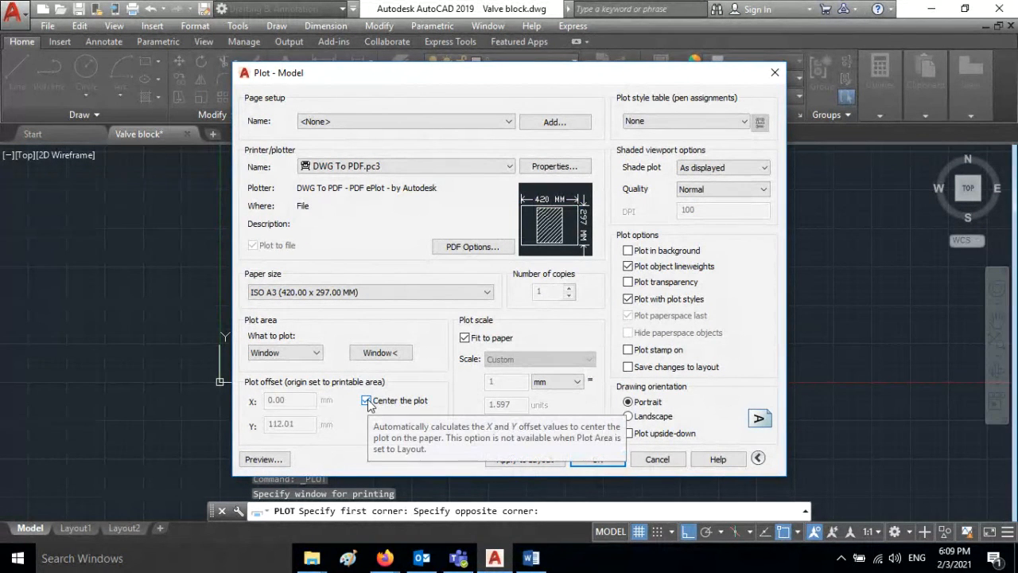
# Set the drawing orientation to landscape, preview the plot, and plot it from the preview
pyautogui.click(628, 417)
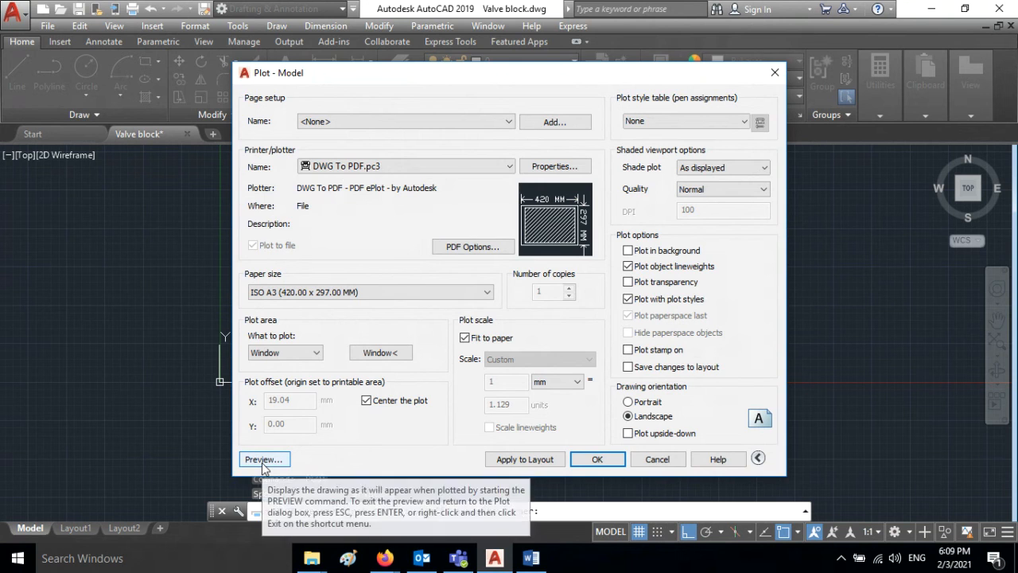
pyautogui.click(263, 461)
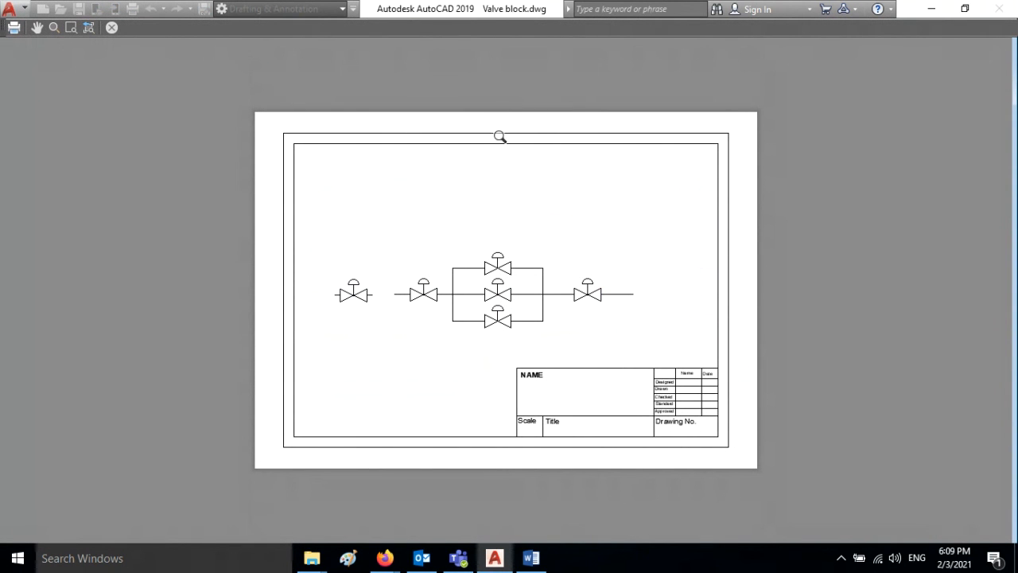
pyautogui.click(14, 28)
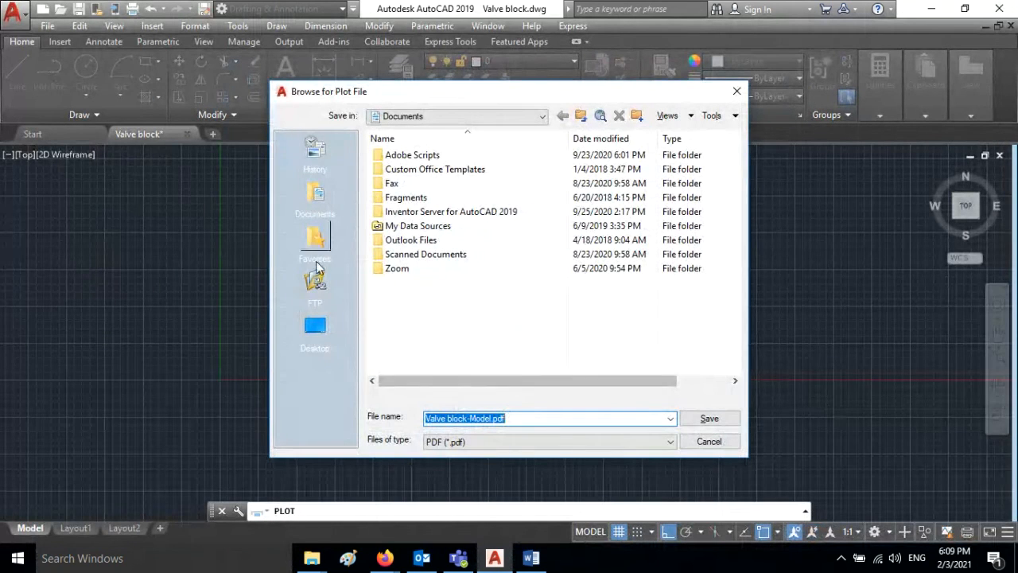
# Save the plot as Valve block-Model.pdf in the exercise's folder on the Desktop
pyautogui.click(315, 326)
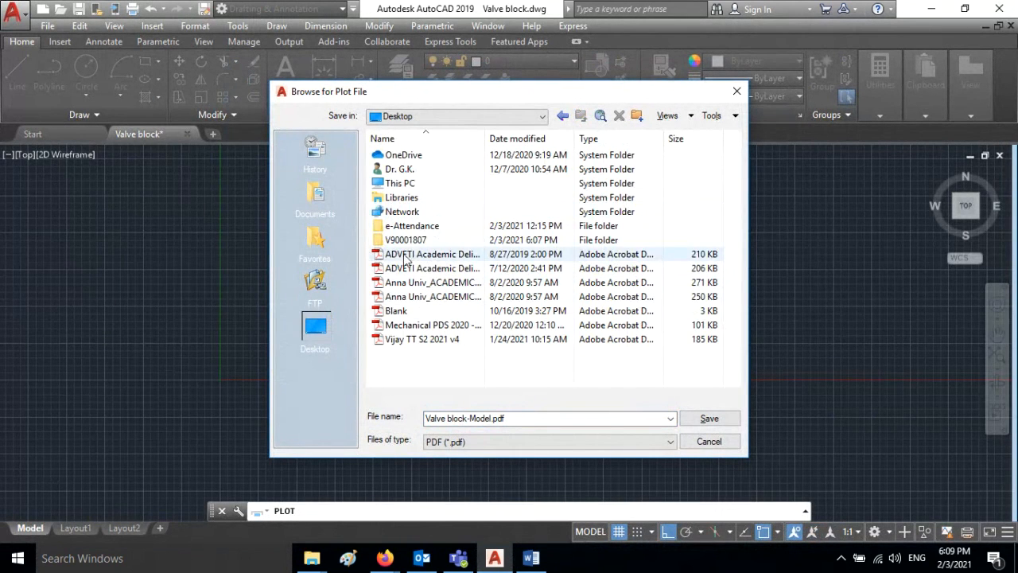
pyautogui.doubleClick(409, 240)
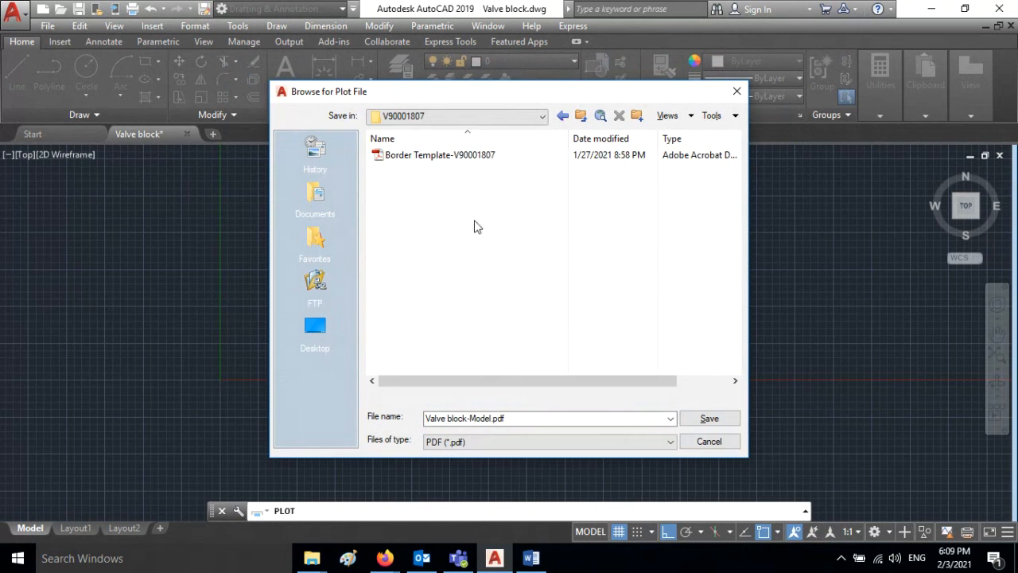
pyautogui.click(513, 418)
pyautogui.click(717, 418)
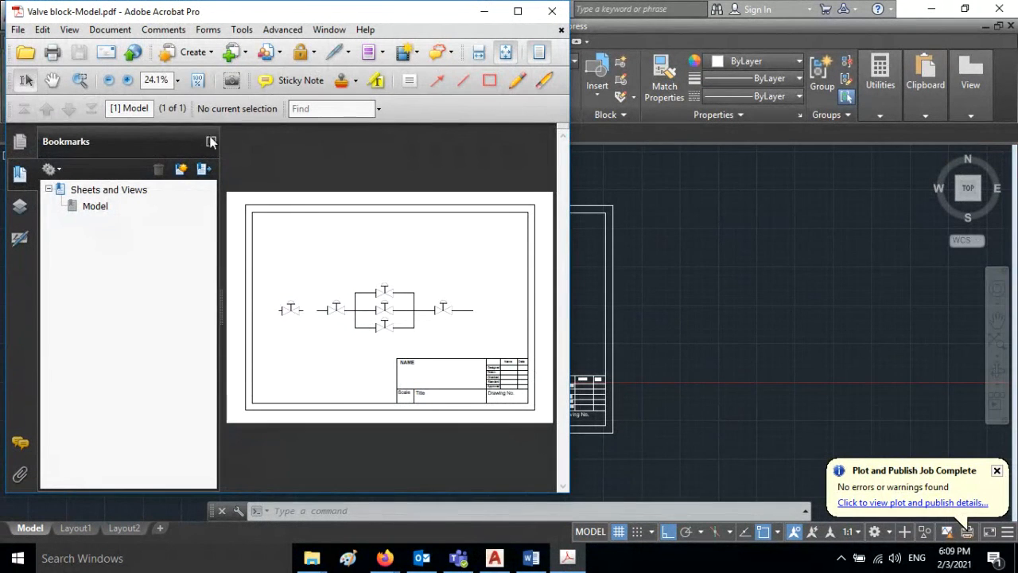
# Examine the plotted PDF in a maximized Acrobat window without the bookmarks, checking the valve layout and title block before fitting the whole page
pyautogui.click(220, 143)
pyautogui.click(518, 11)
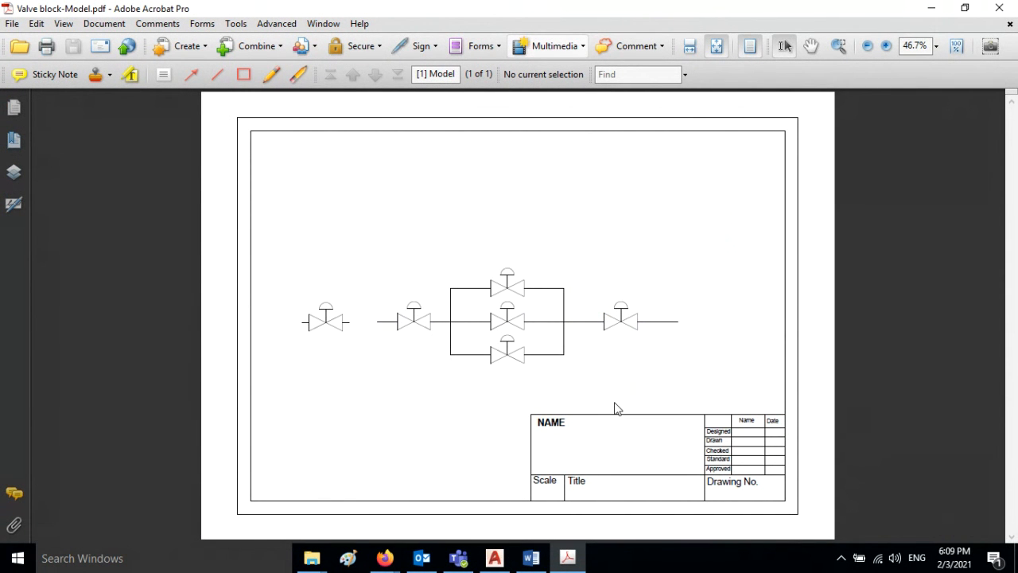
pyautogui.keyDown('ctrl'); pyautogui.scroll(3, 614, 408); pyautogui.keyUp('ctrl')
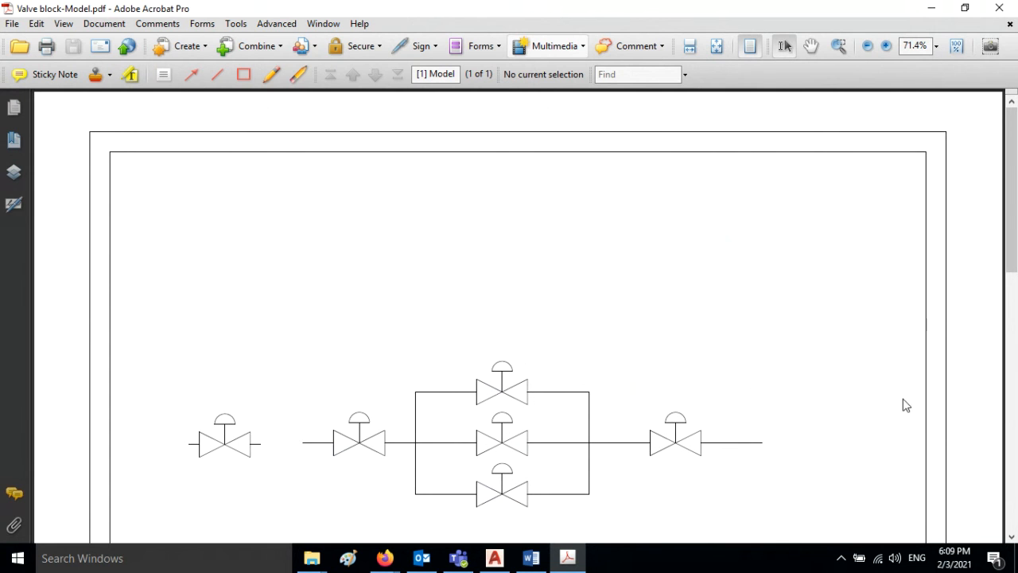
pyautogui.moveTo(1017, 265); pyautogui.dragTo(973, 400)
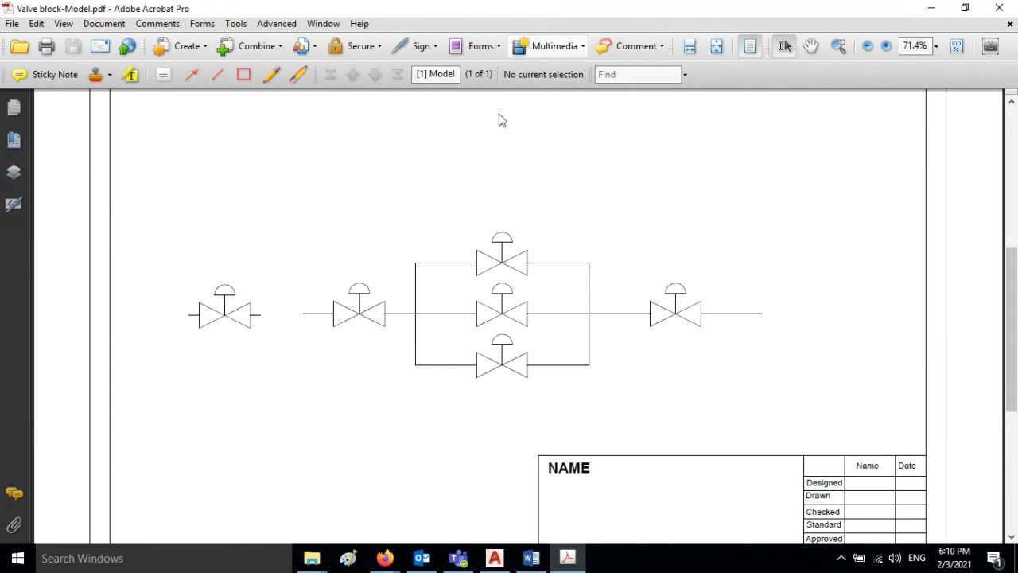
pyautogui.click(715, 46)
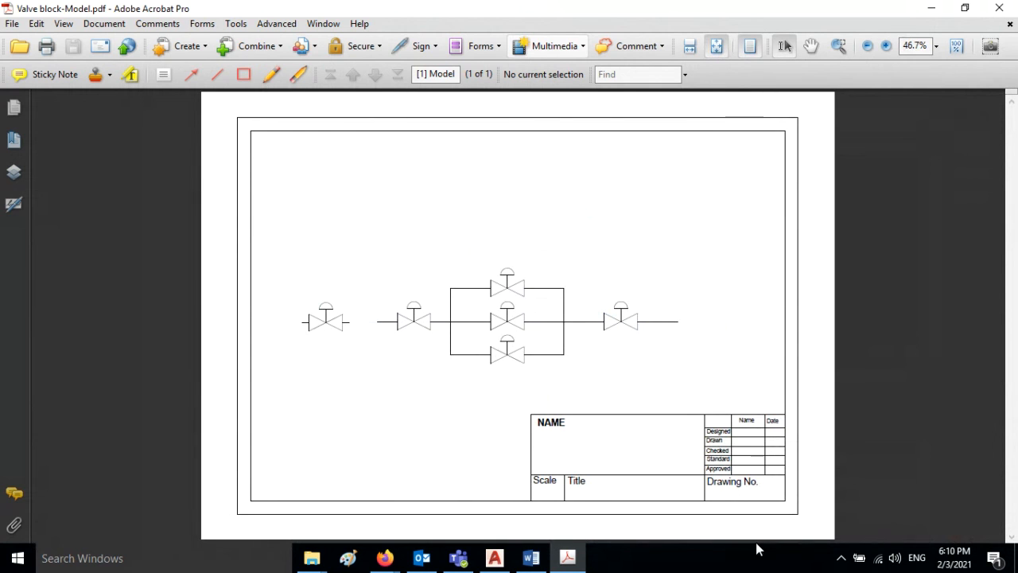
# Switch back to AutoCAD and save the Valve block drawing
pyautogui.click(495, 558)
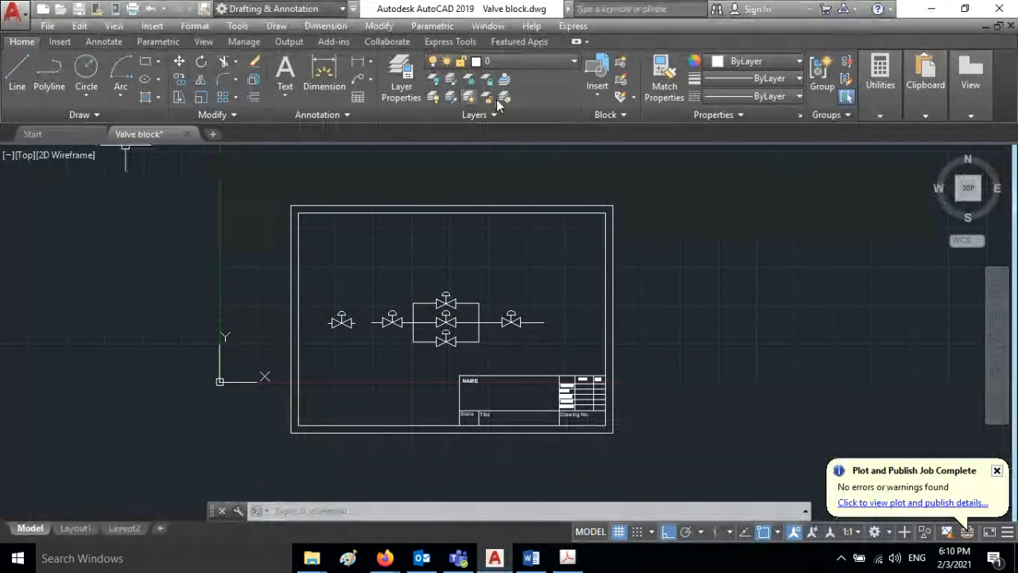
pyautogui.click(80, 11)
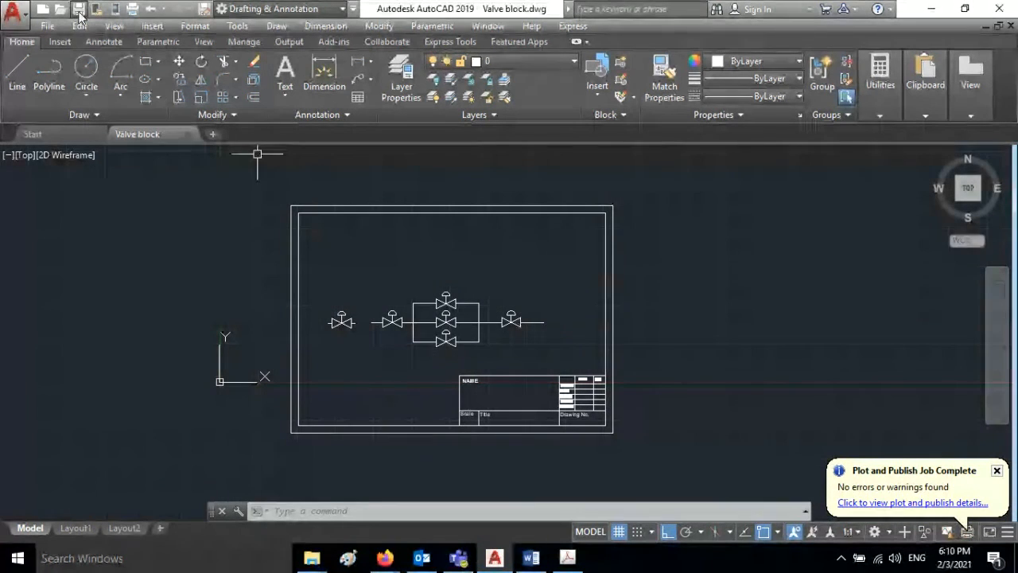